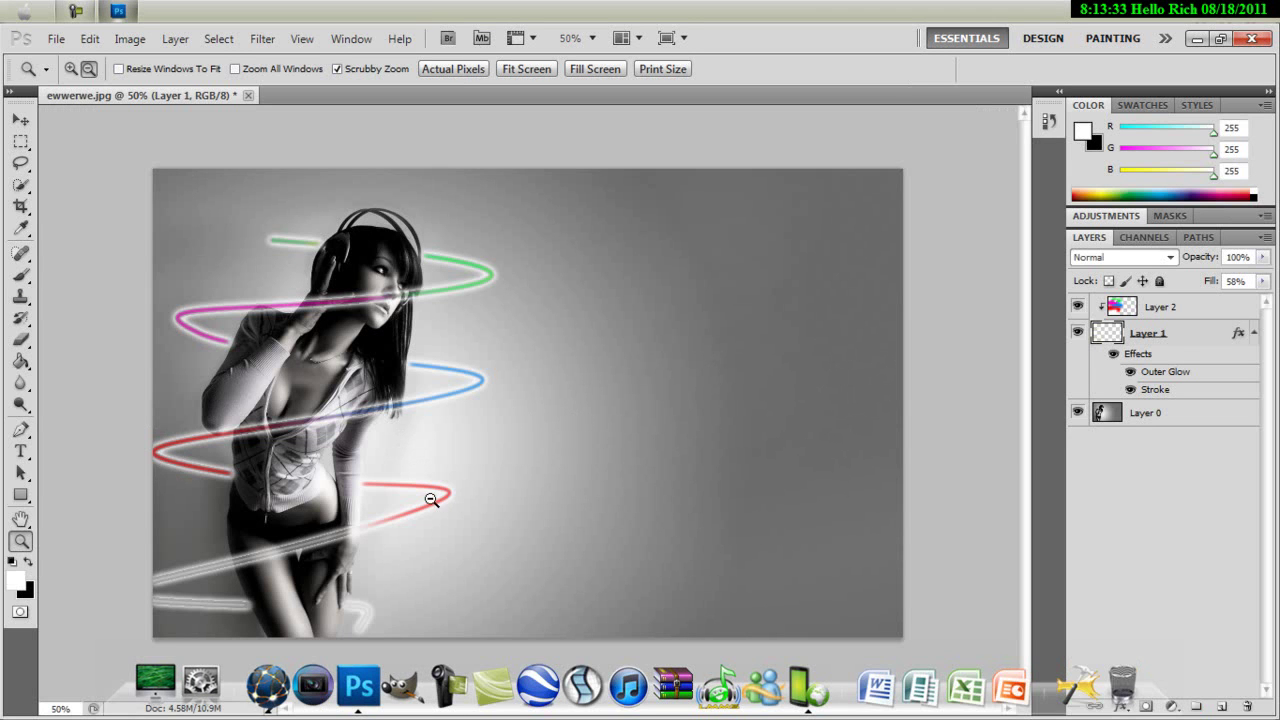
Step: Create a 500×500 px, 72 ppi document with a transparent background named Untitled-1
click(56, 38)
click(62, 50)
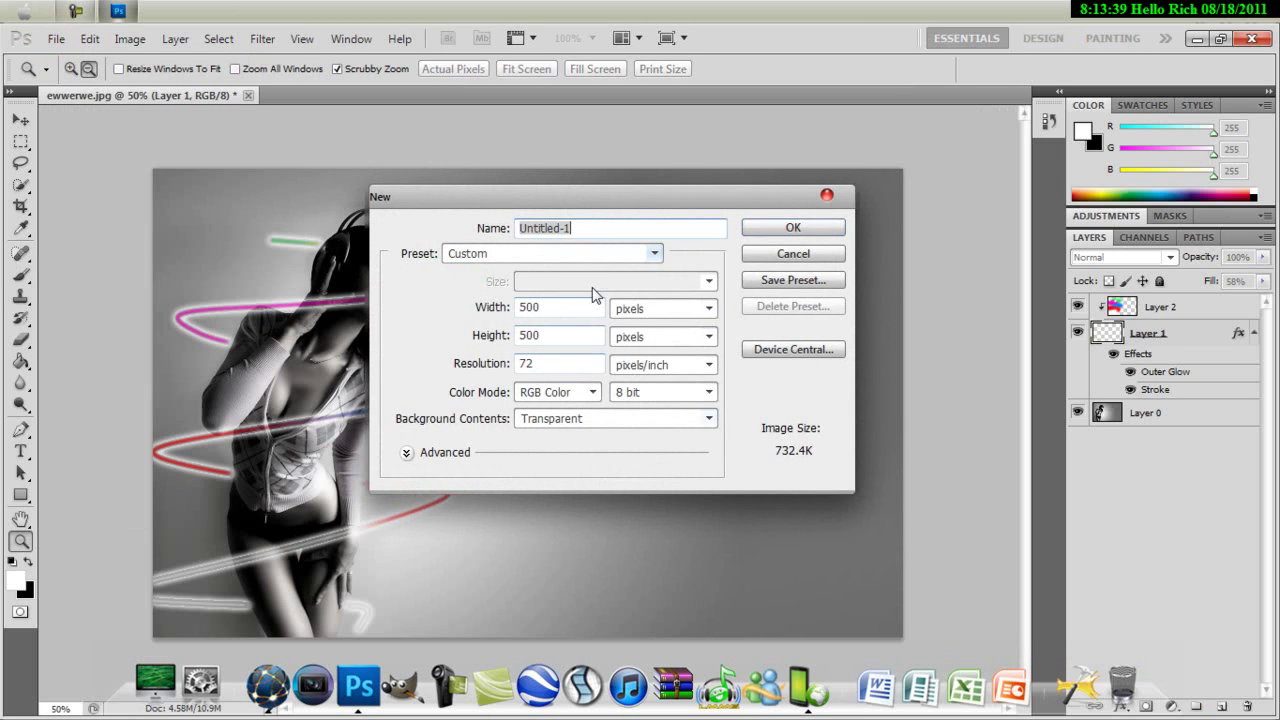
click(794, 229)
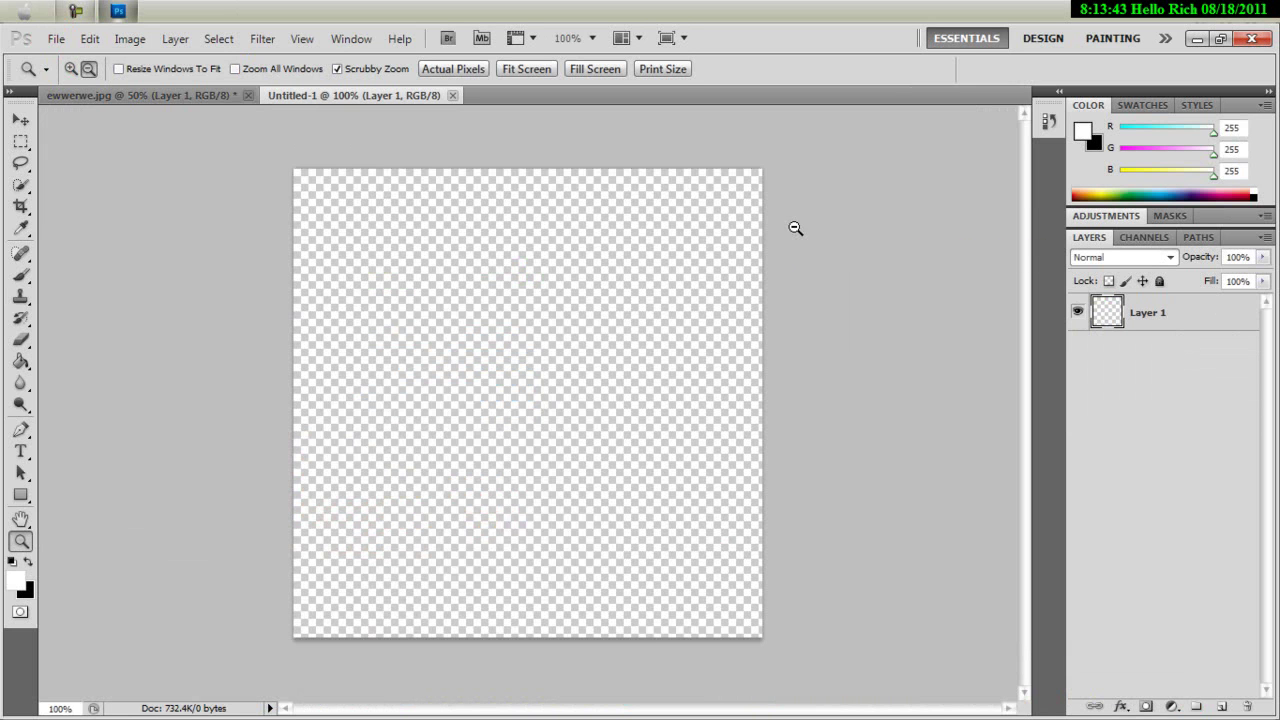
Step: Open the ewwerwe.jpg image file
click(56, 38)
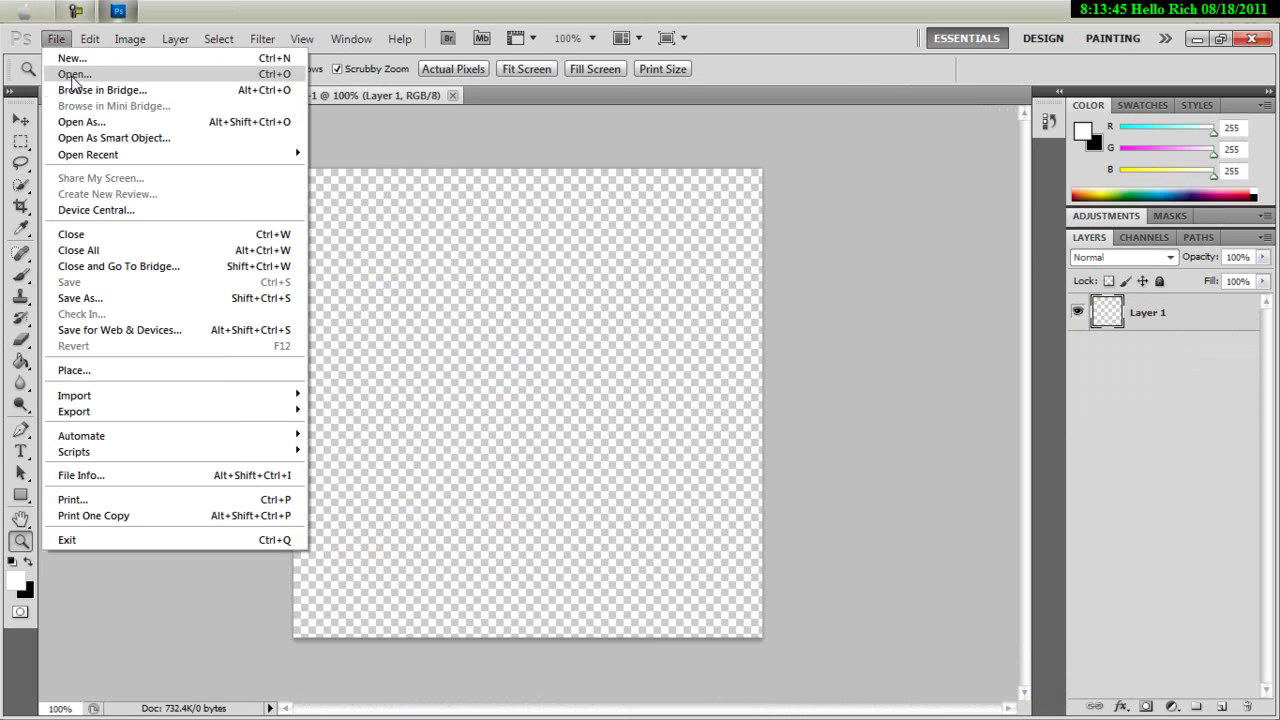
click(70, 74)
click(754, 192)
click(792, 427)
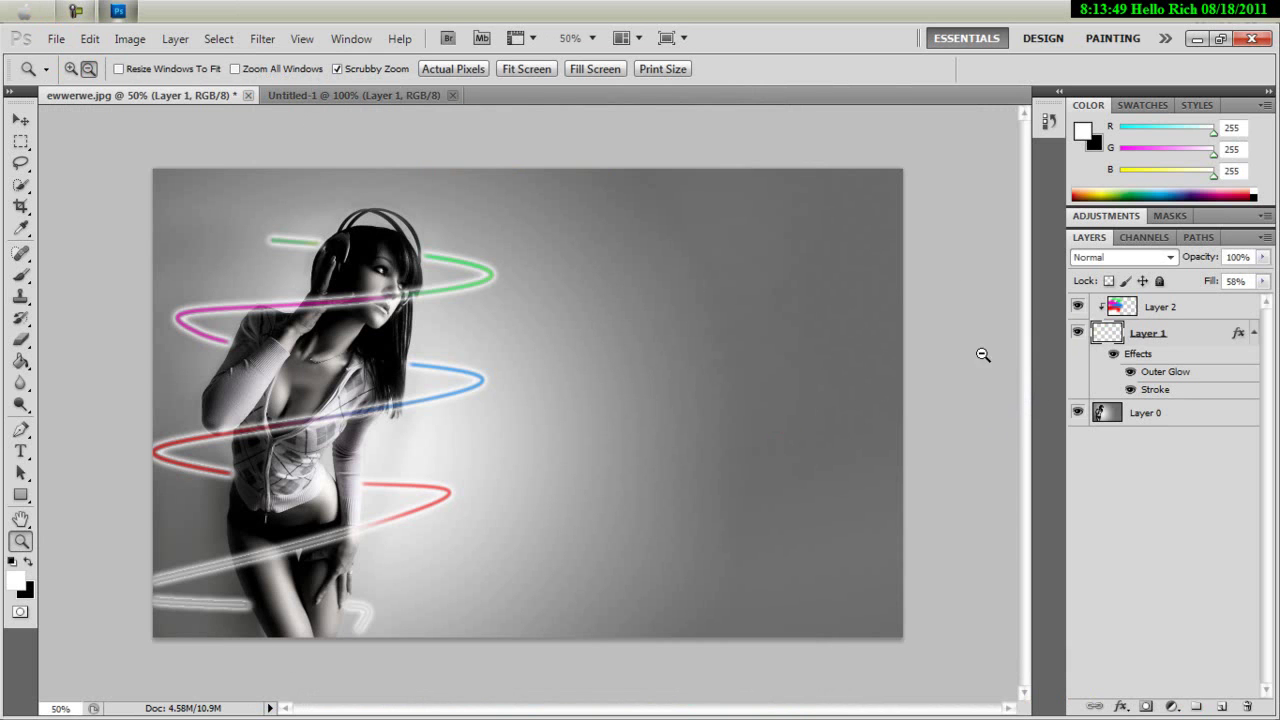
Step: Switch between the Untitled-1 and ewwerwe.jpg tabs, then open ewwerwe.jpg again
click(305, 96)
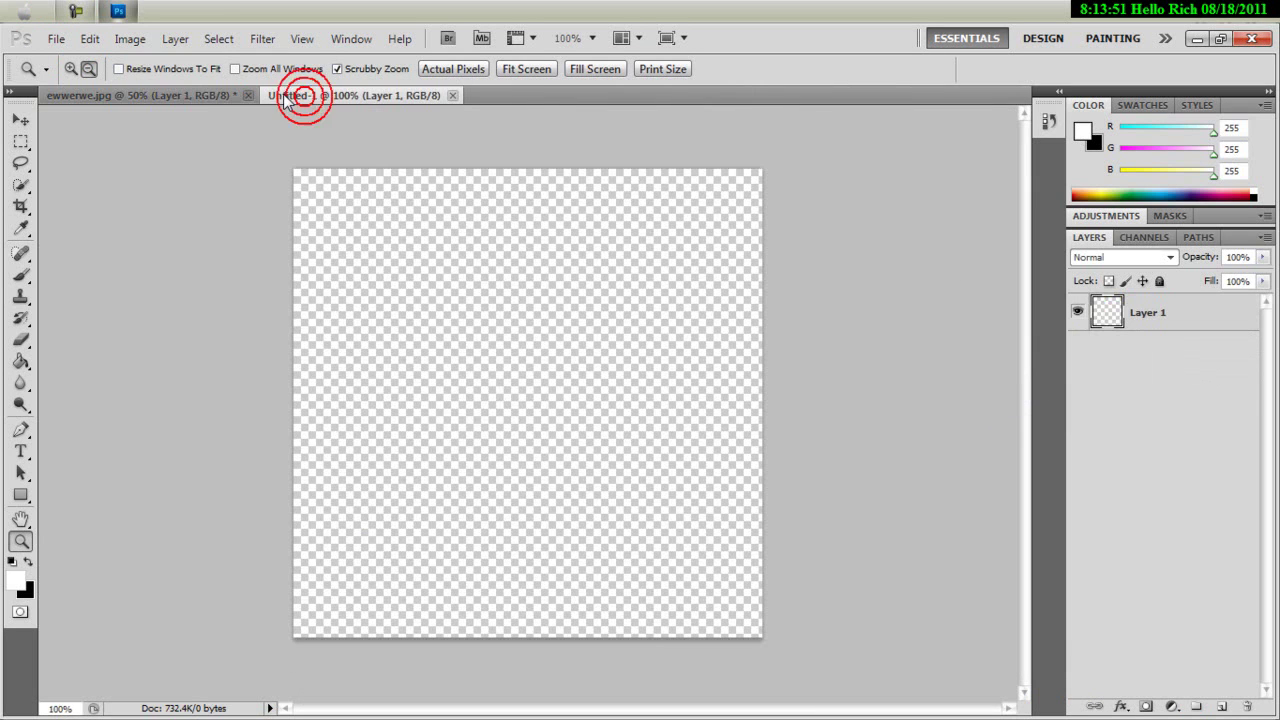
click(193, 88)
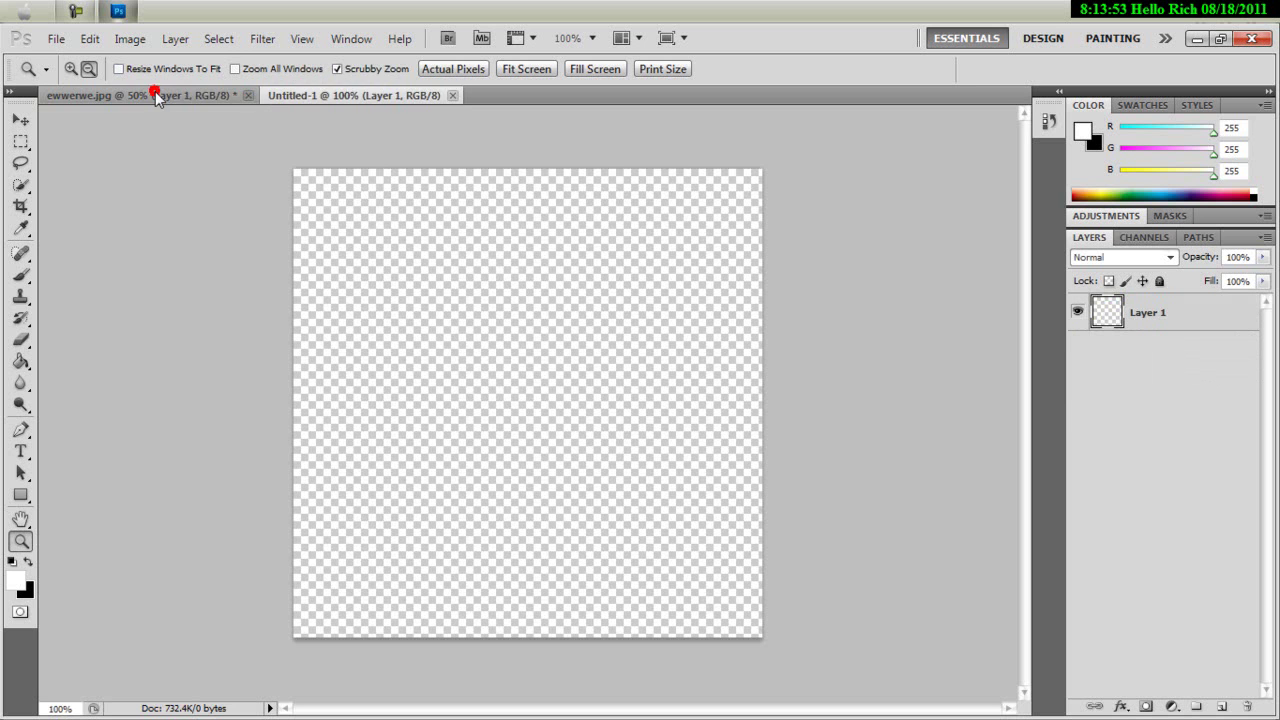
click(309, 100)
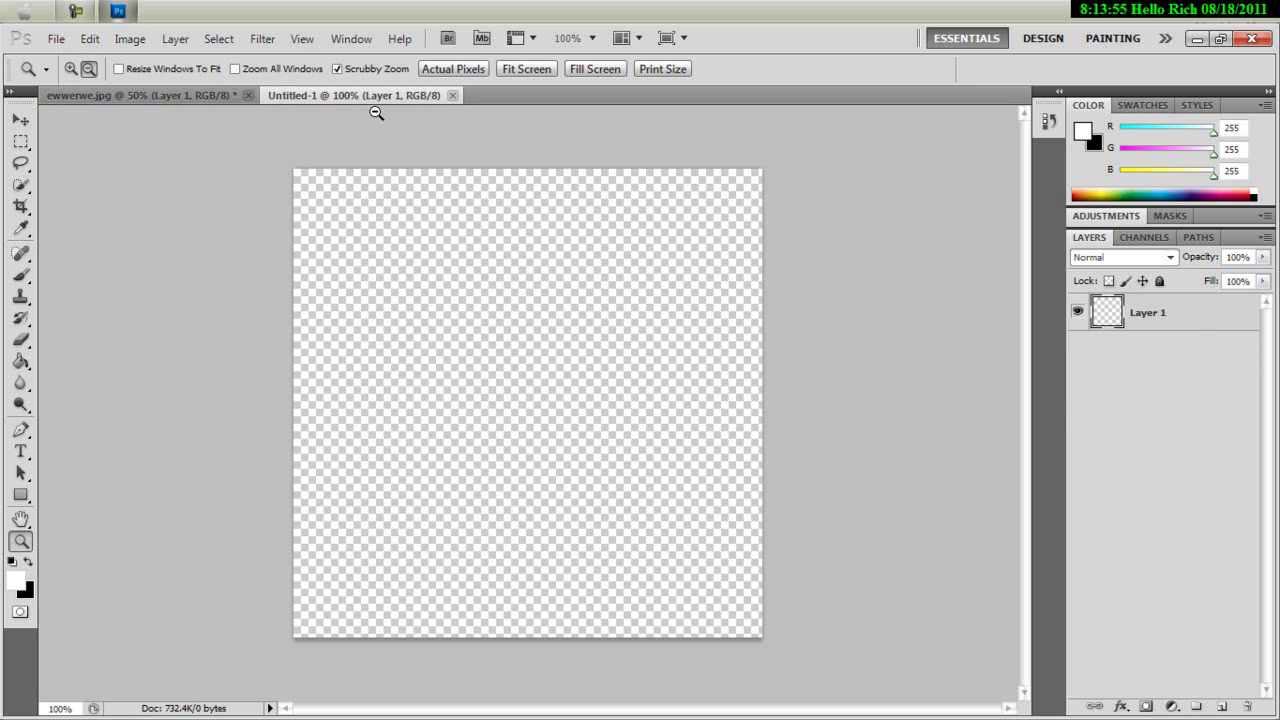
click(57, 39)
click(85, 75)
click(771, 246)
click(803, 428)
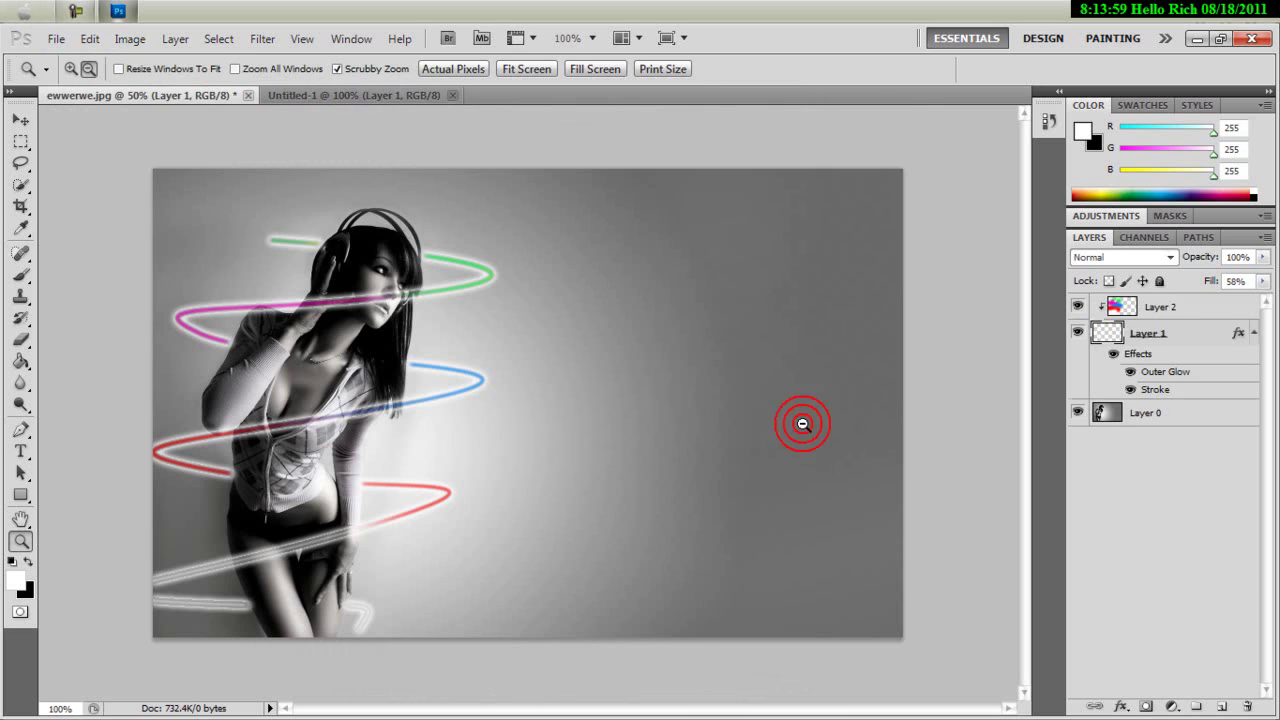
Step: Close the finished spiral version of ewwerwe.jpg without saving changes
click(323, 92)
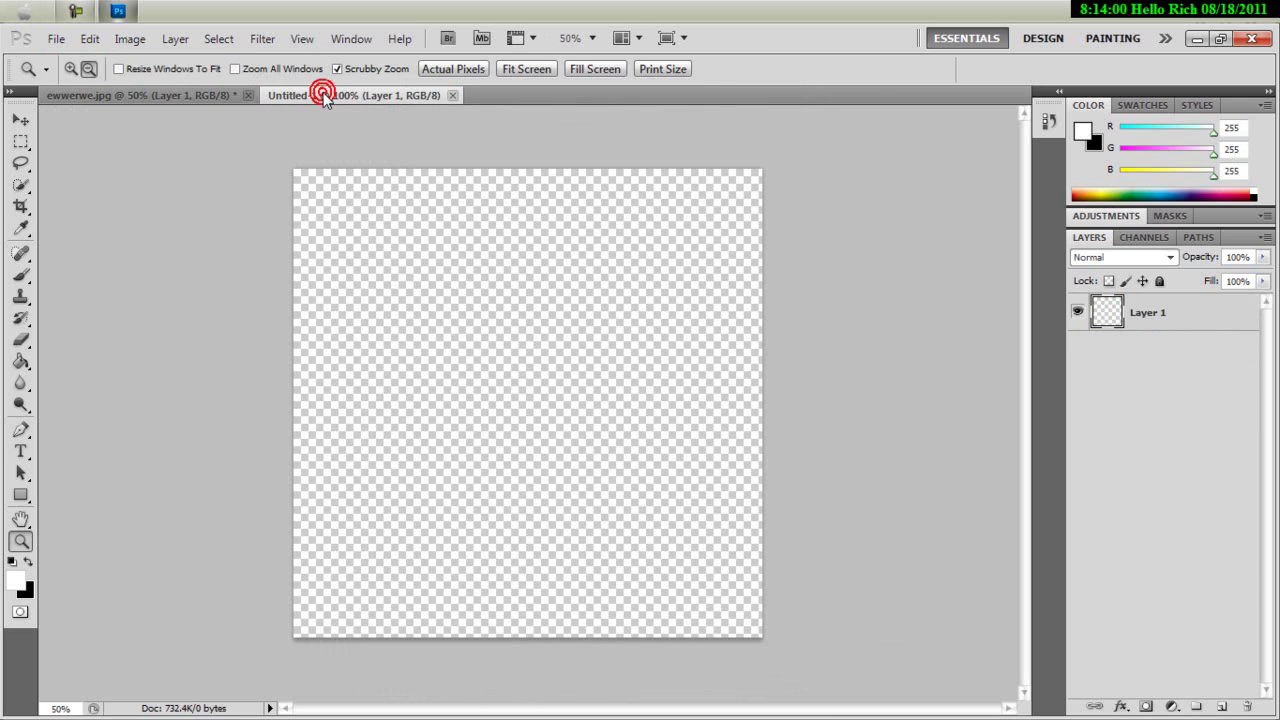
click(147, 92)
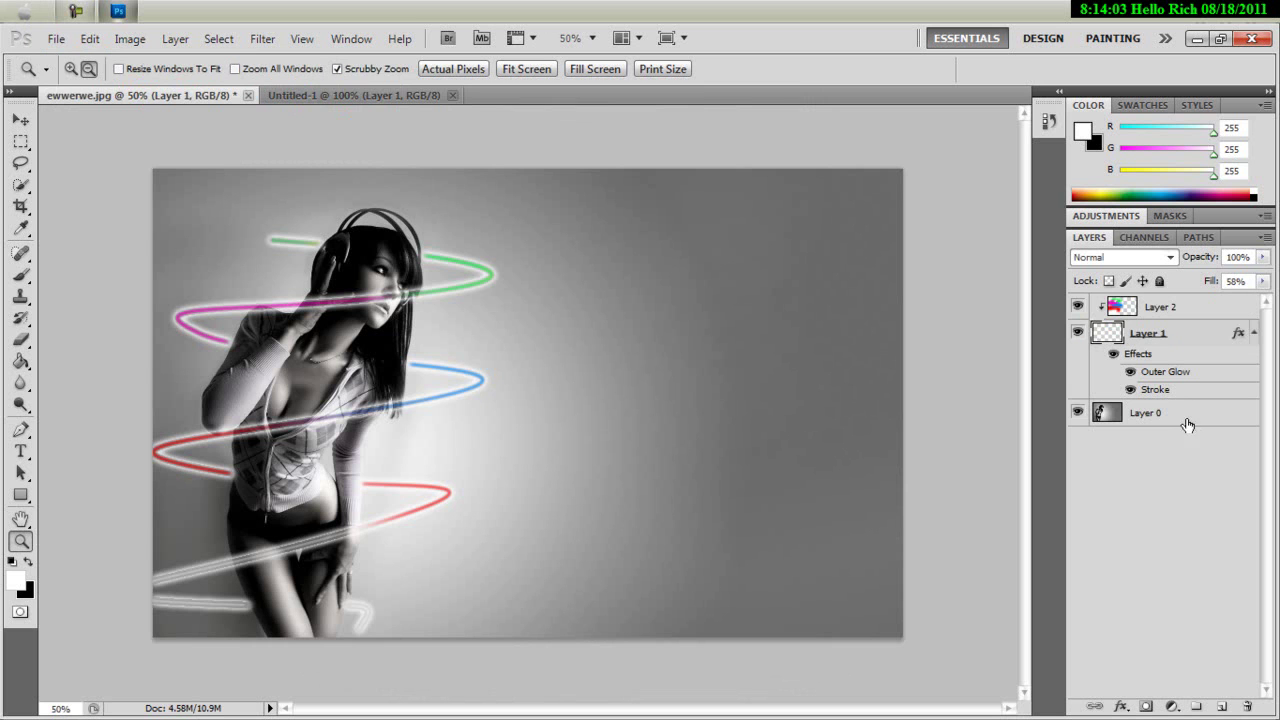
click(248, 95)
click(645, 295)
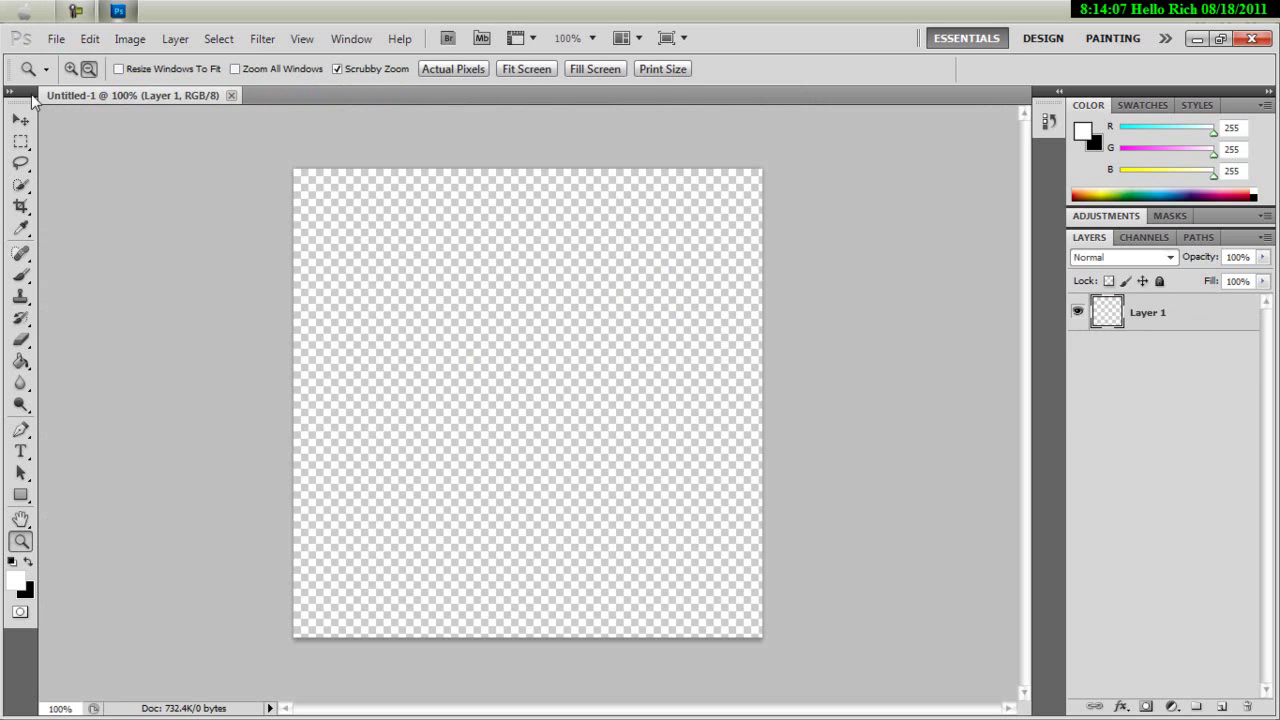
Step: Reopen the original plain ewwerwe.jpg photo
click(52, 38)
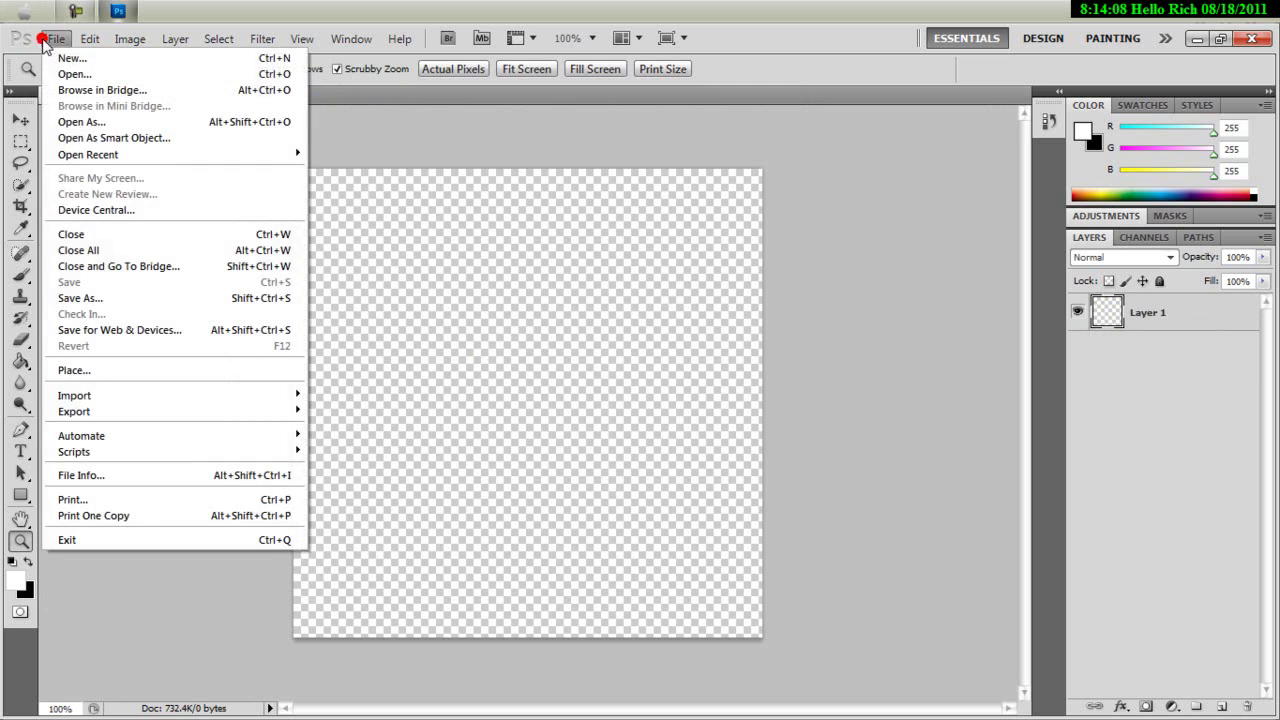
click(118, 74)
click(790, 249)
click(818, 424)
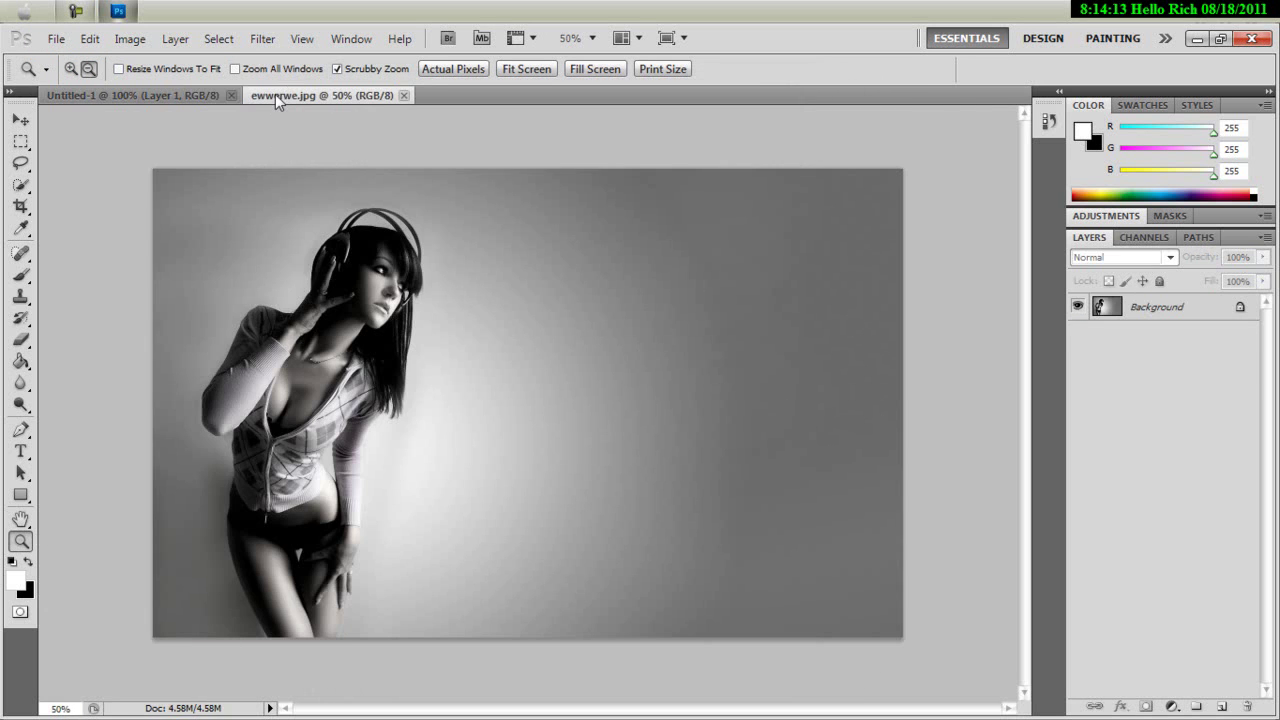
Step: Convert the ewwerwe.jpg Background layer into an editable Layer 0
click(194, 94)
click(283, 97)
double_click(1193, 317)
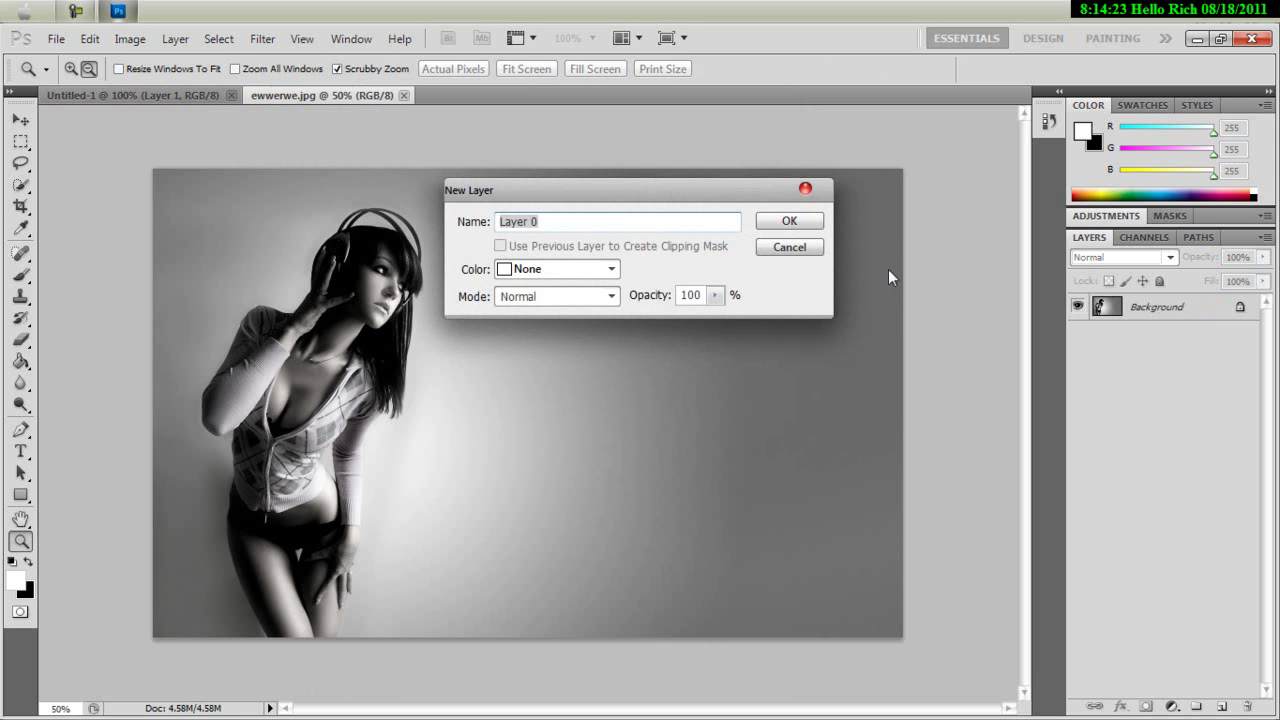
click(789, 221)
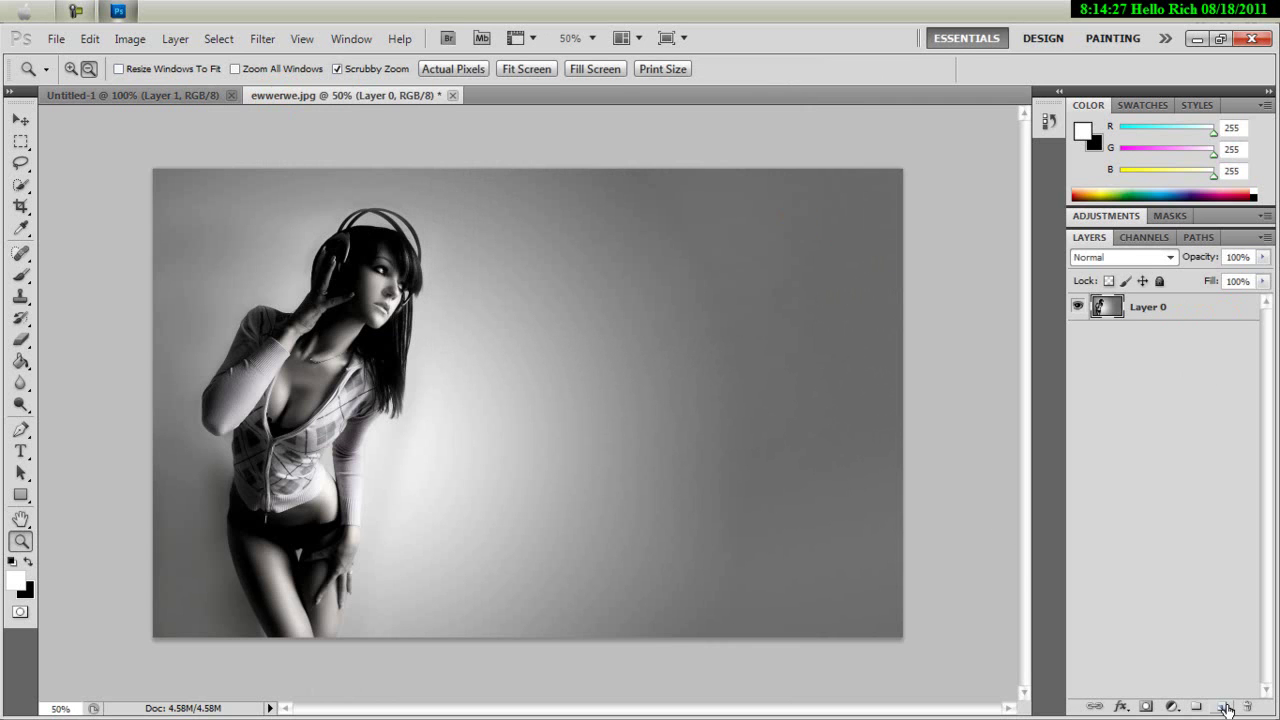
Step: Add Layer 1 and pen a curved spiral path from her head past her shoulders, waist and hips to her legs
click(1226, 707)
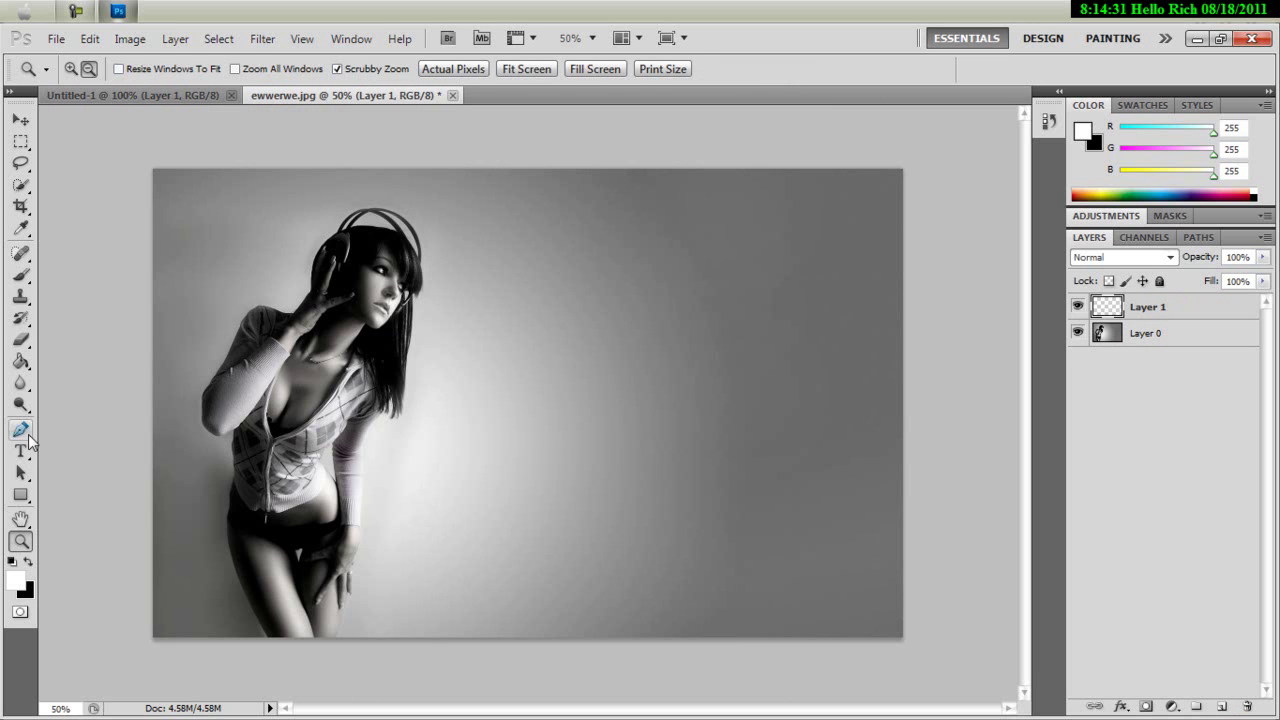
drag(20, 431, 75, 430)
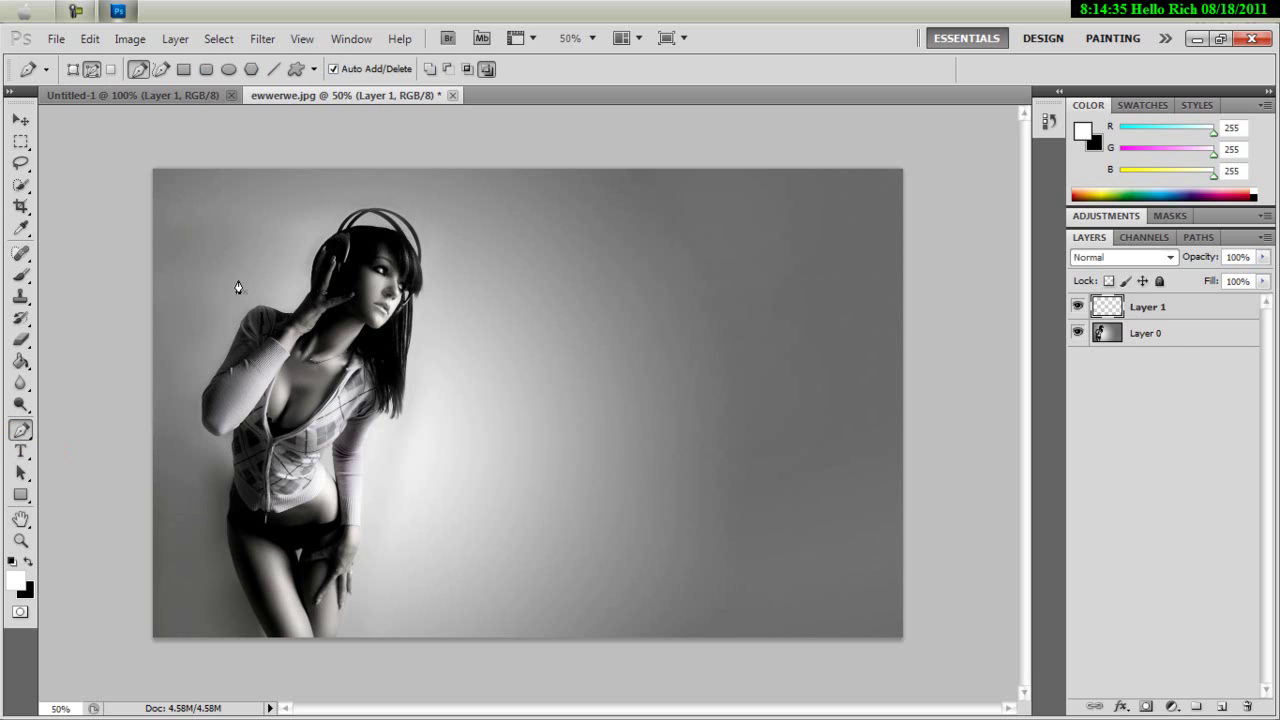
click(250, 227)
drag(458, 293, 553, 268)
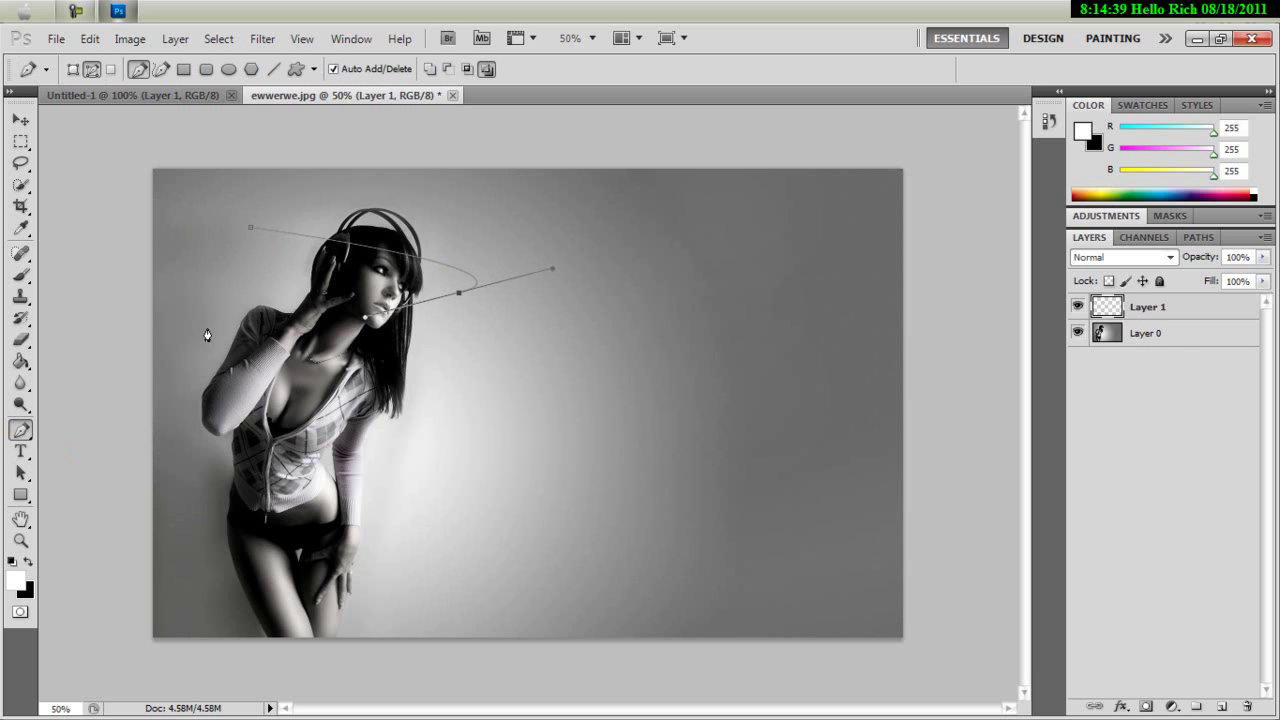
drag(207, 335, 264, 373)
drag(433, 409, 352, 436)
drag(199, 447, 304, 489)
drag(384, 512, 285, 547)
drag(196, 558, 340, 660)
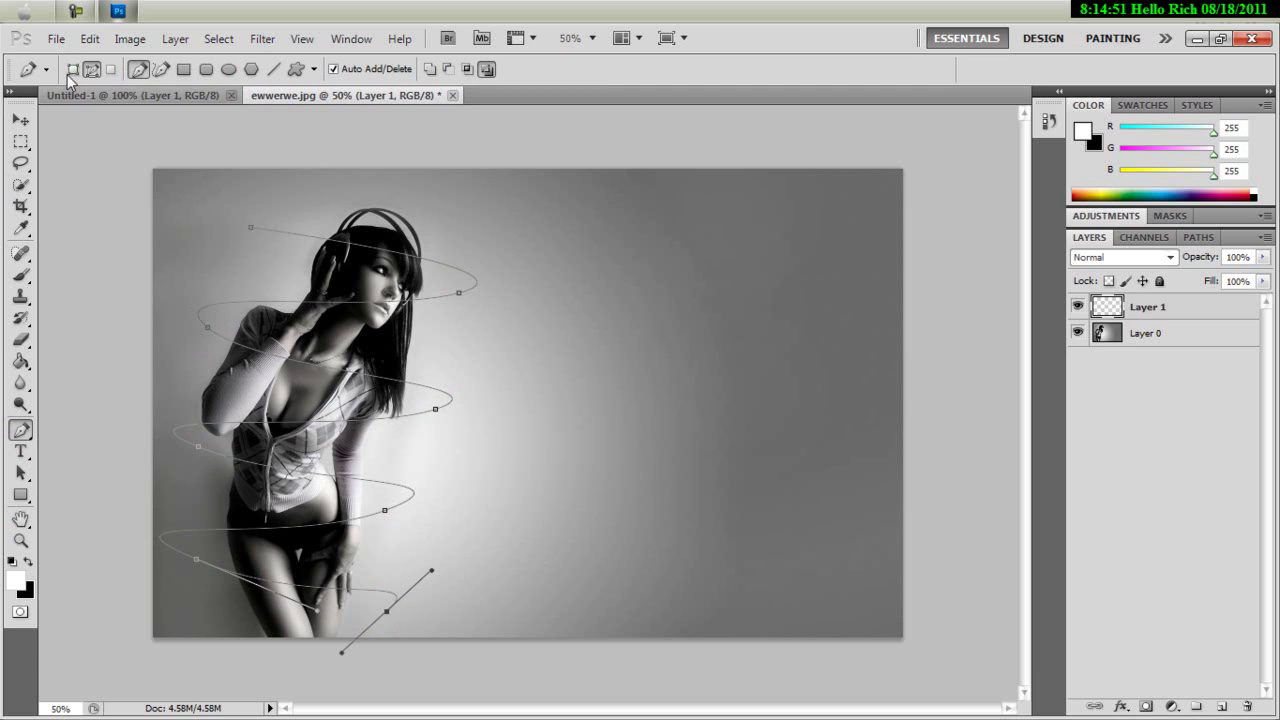
Step: Set the Brush tool to a soft round 9 px tip with 0% hardness
click(20, 275)
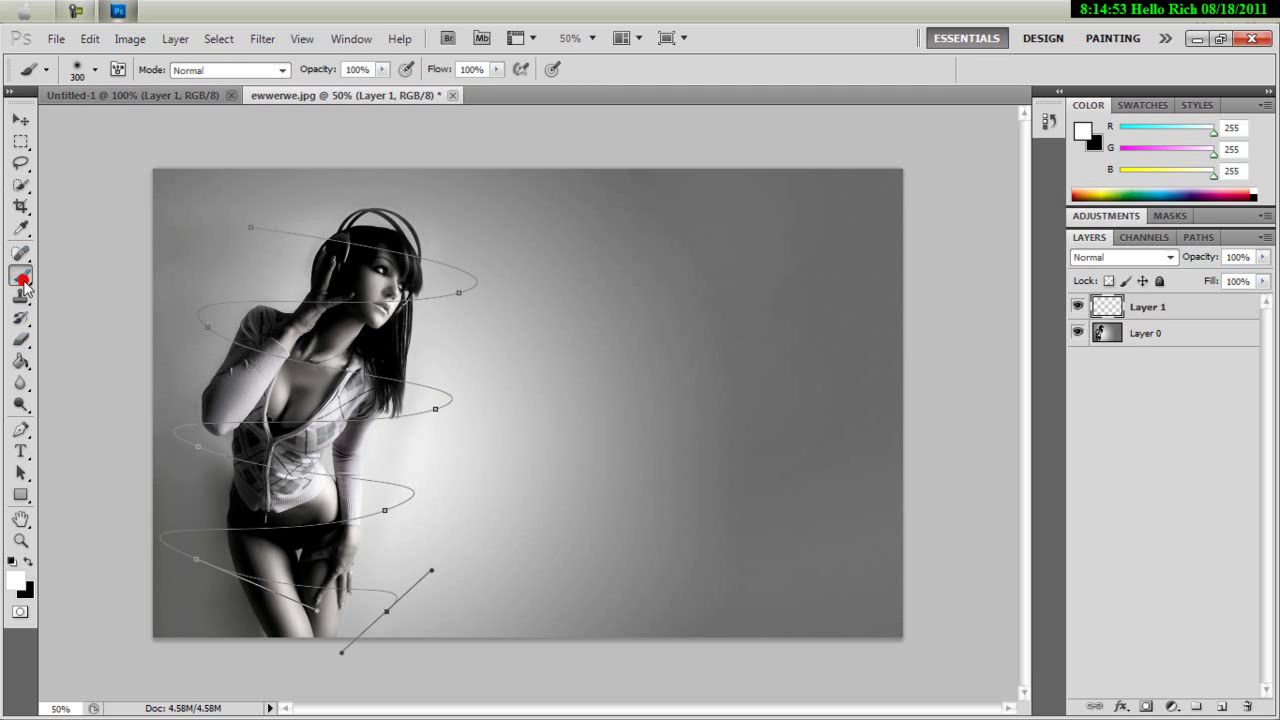
click(96, 72)
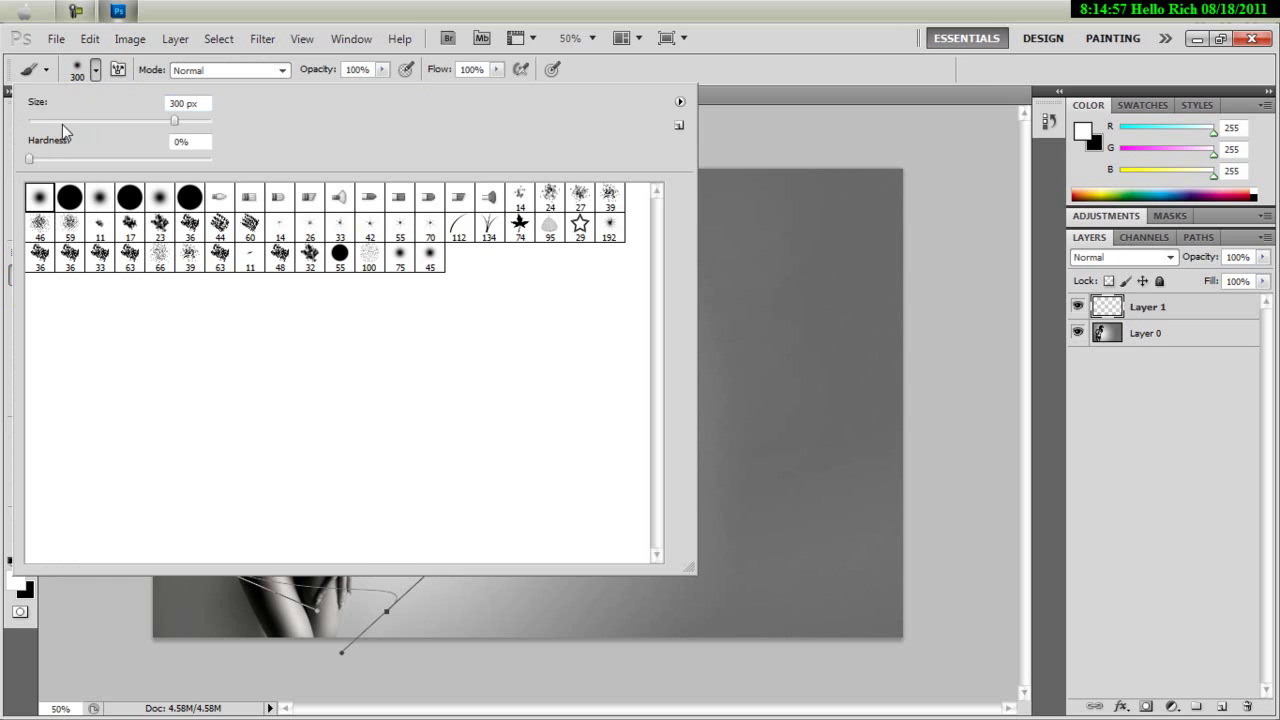
drag(175, 121, 137, 121)
drag(52, 126, 37, 124)
click(43, 207)
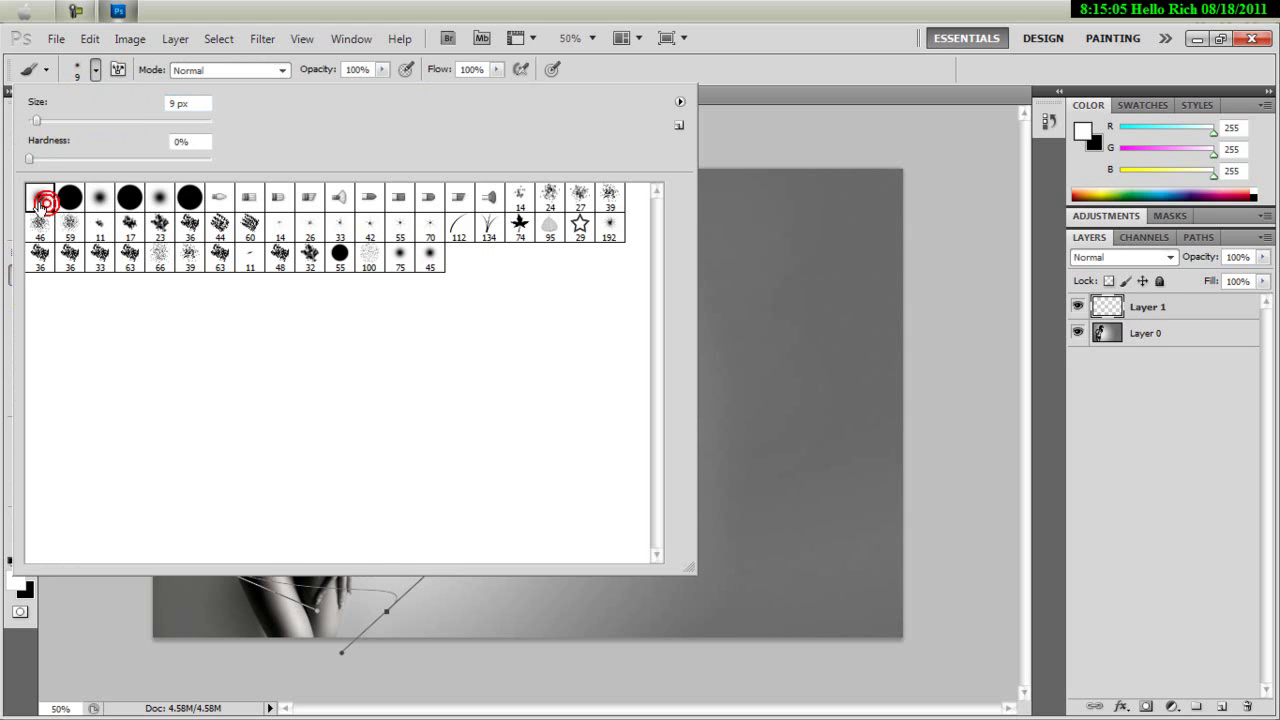
click(760, 70)
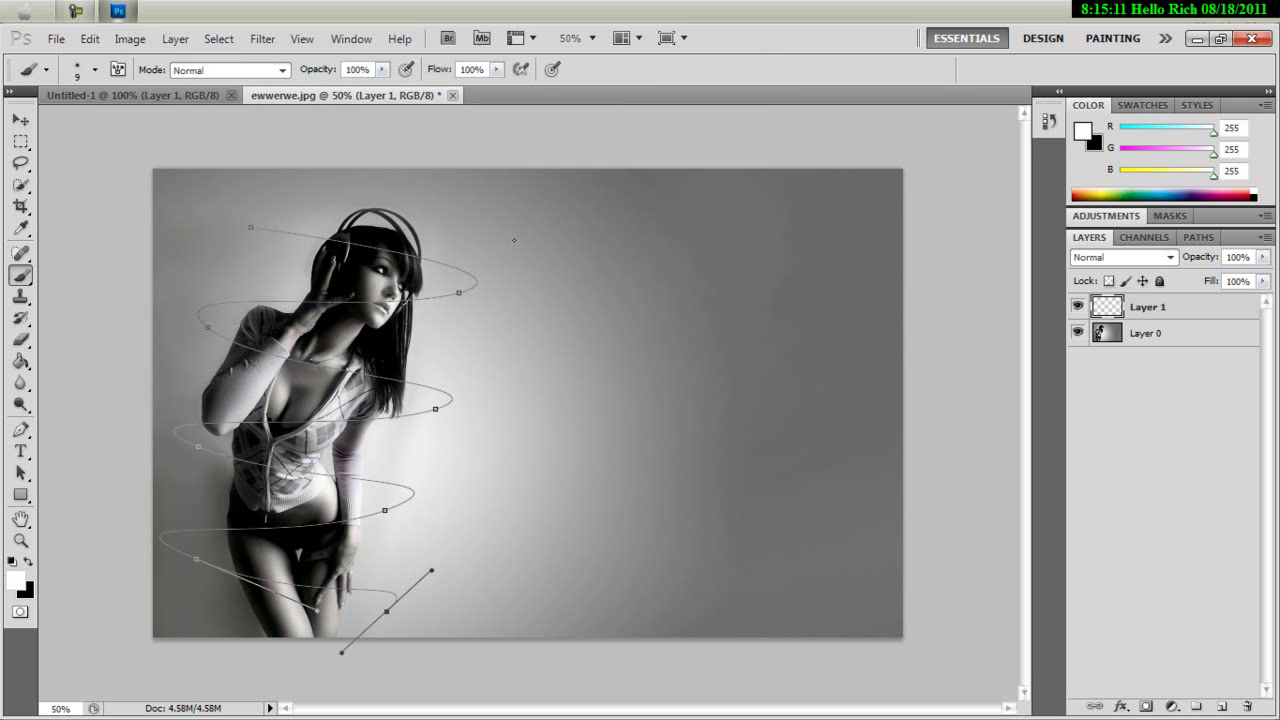
Step: Set the foreground colour to lime green c0ff00 (R 192, G 255, B 0)
click(15, 579)
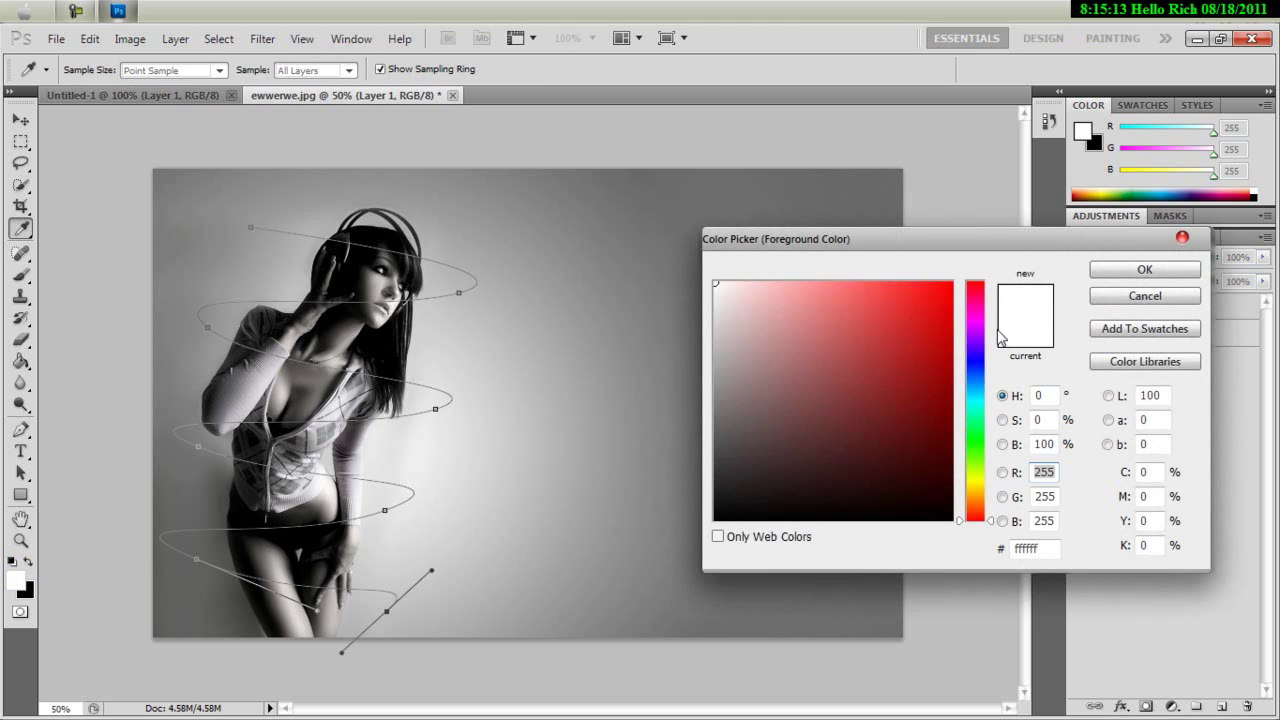
click(974, 430)
drag(967, 446, 989, 471)
click(946, 289)
click(1145, 270)
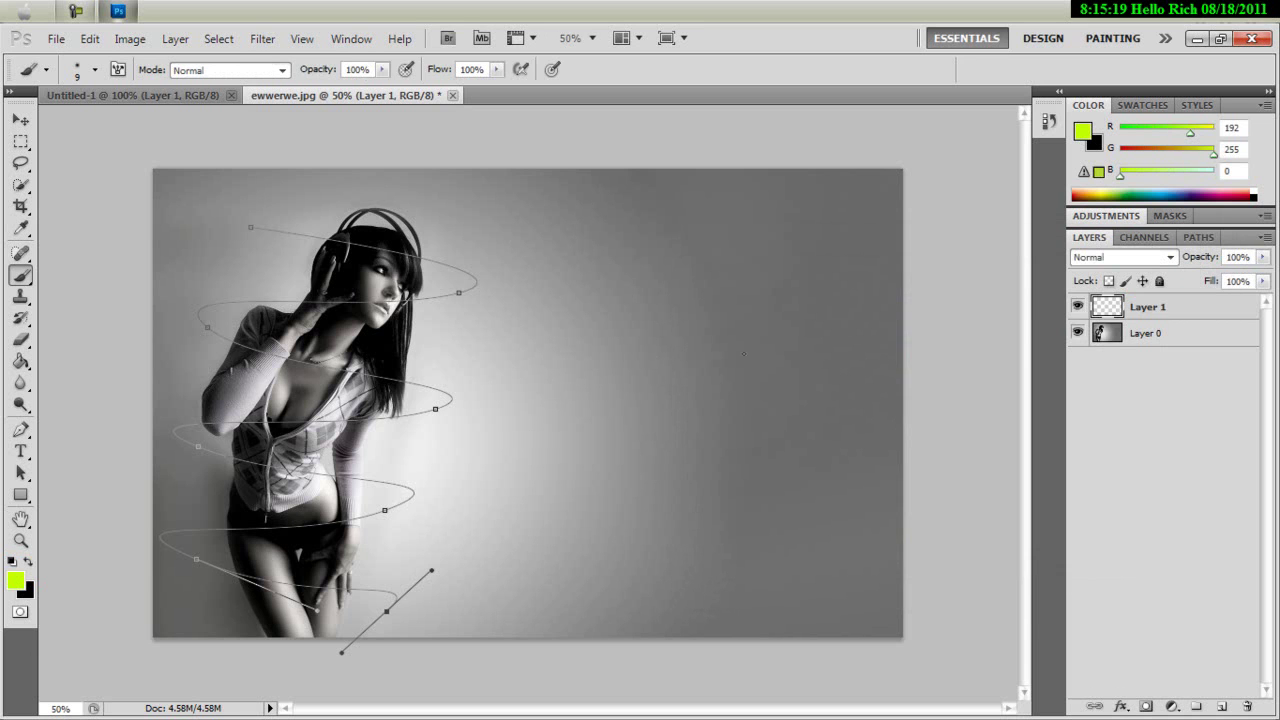
right_click(527, 302)
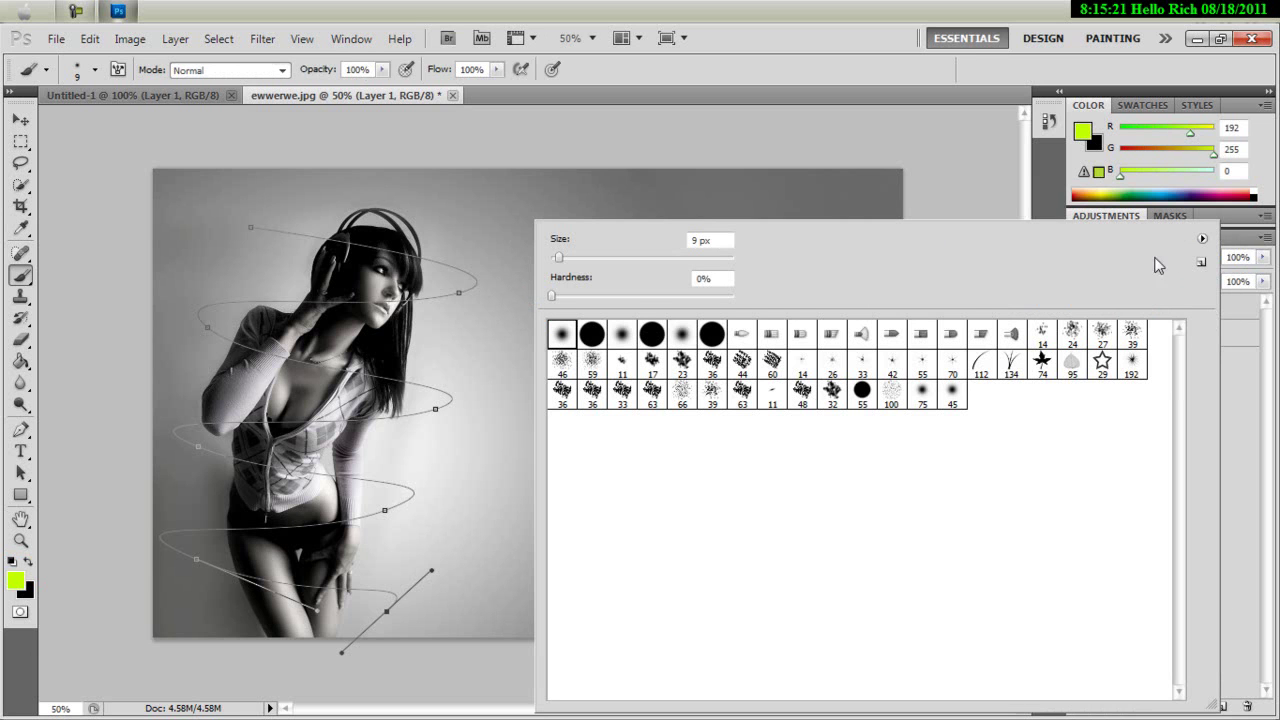
click(864, 70)
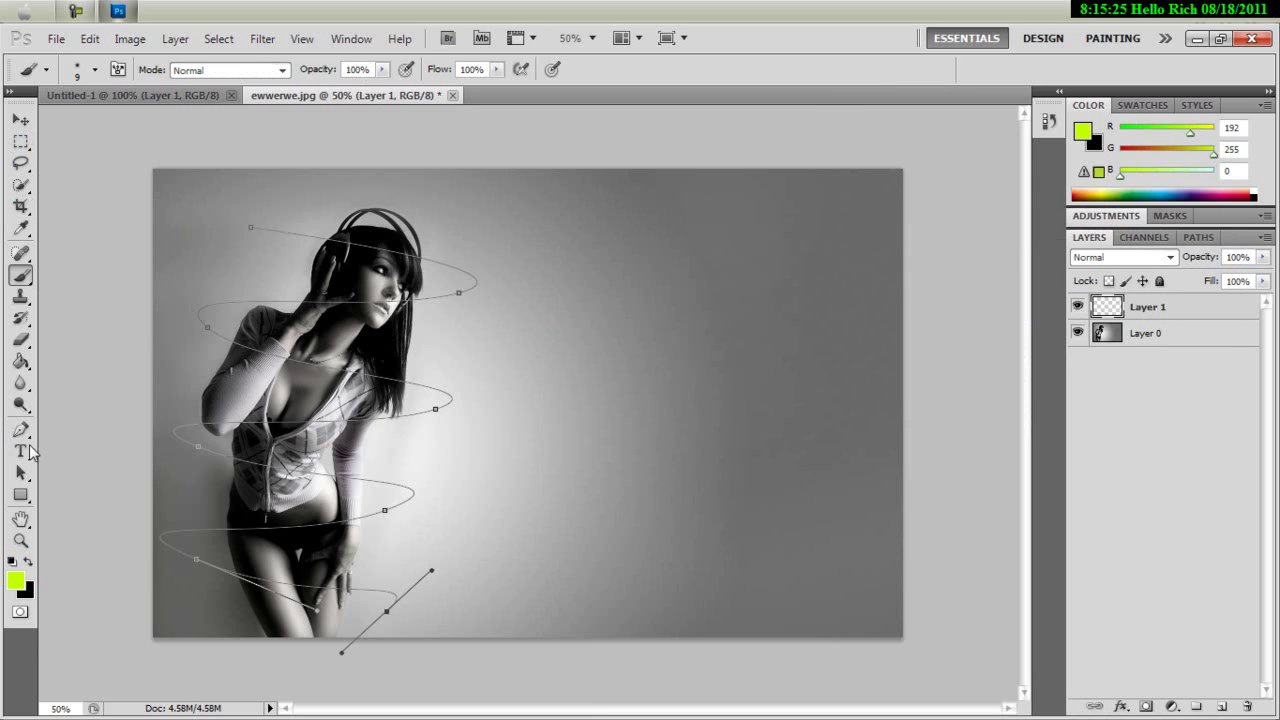
Step: Stroke the spiral path using the Brush tool, drawing a lime-green line on Layer 1
click(20, 430)
click(83, 428)
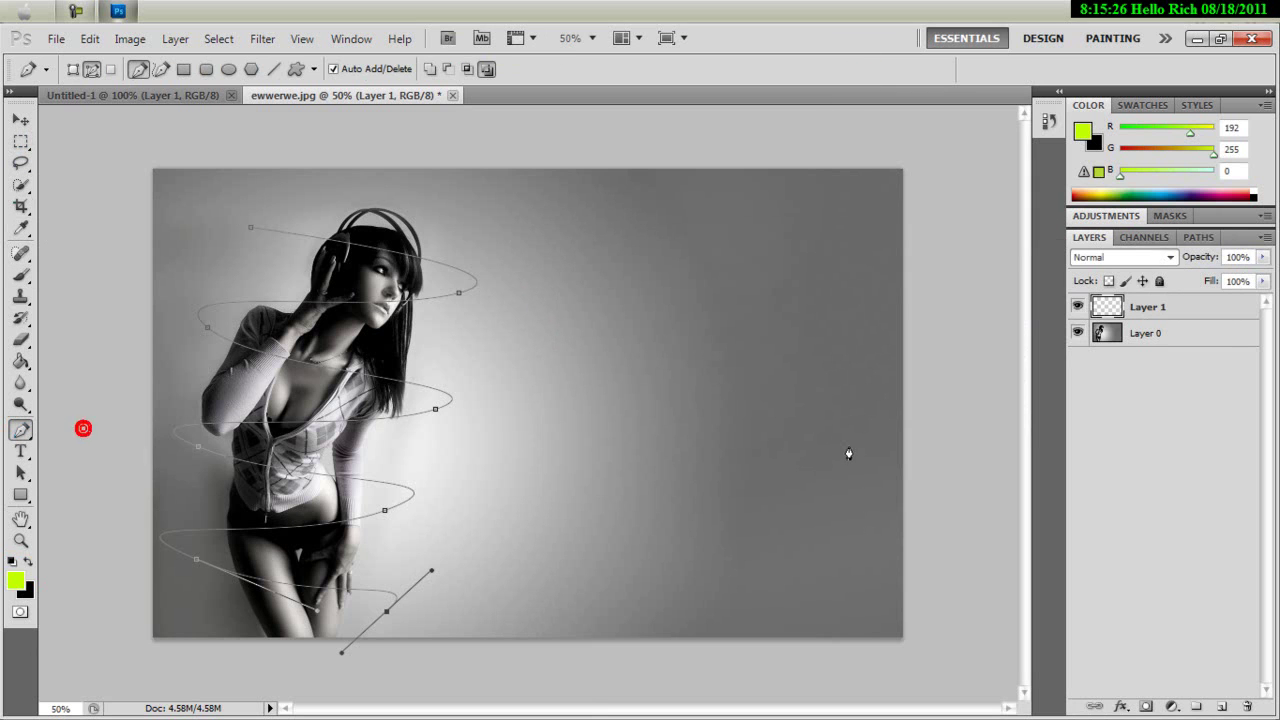
right_click(709, 355)
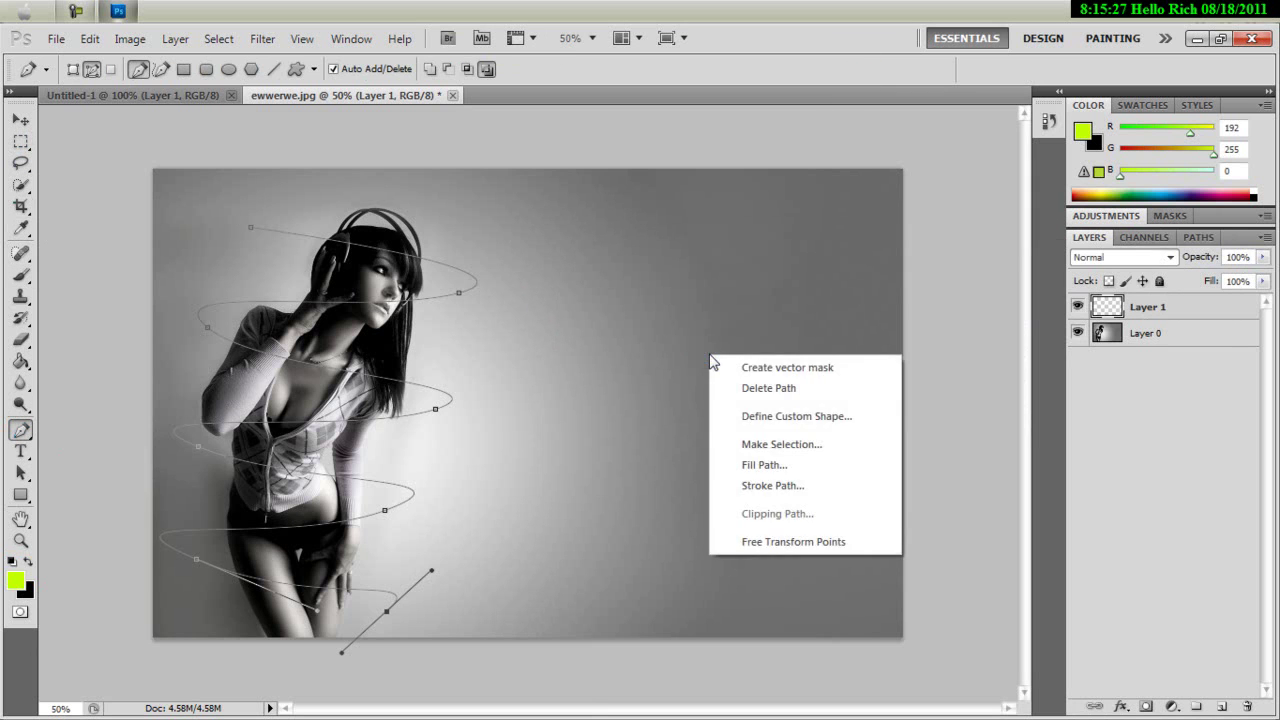
click(780, 486)
click(640, 238)
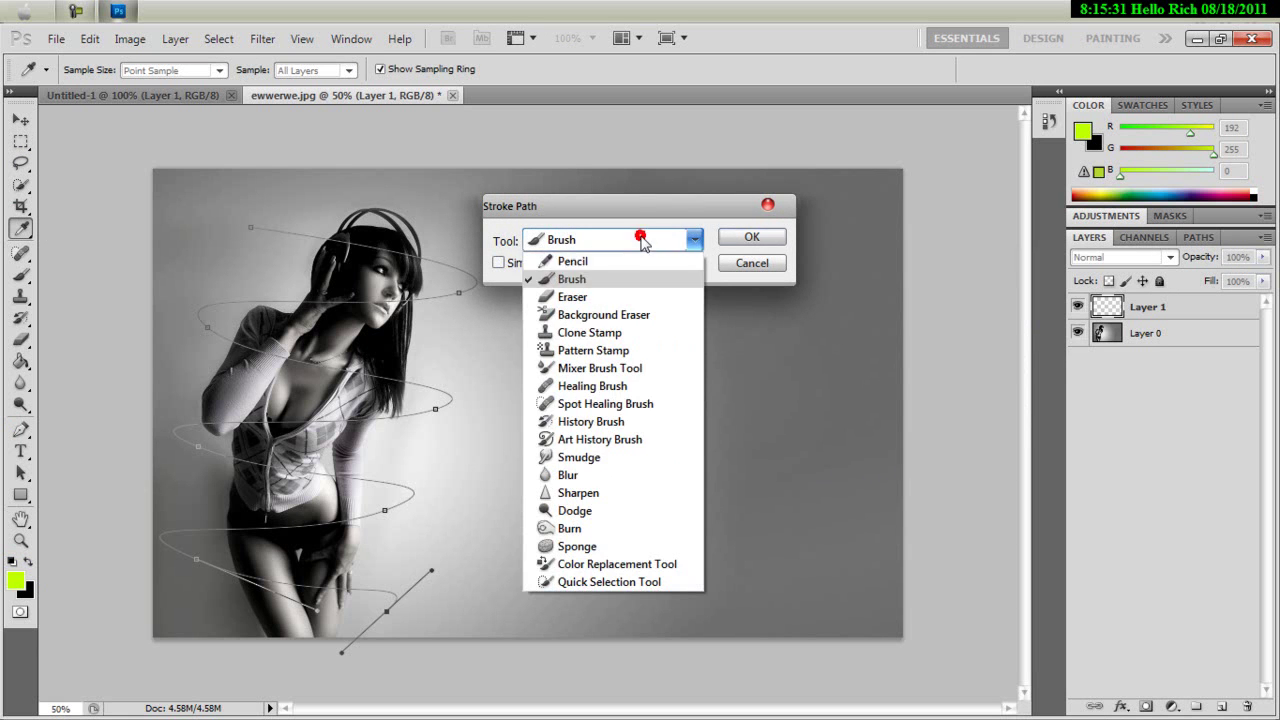
click(600, 272)
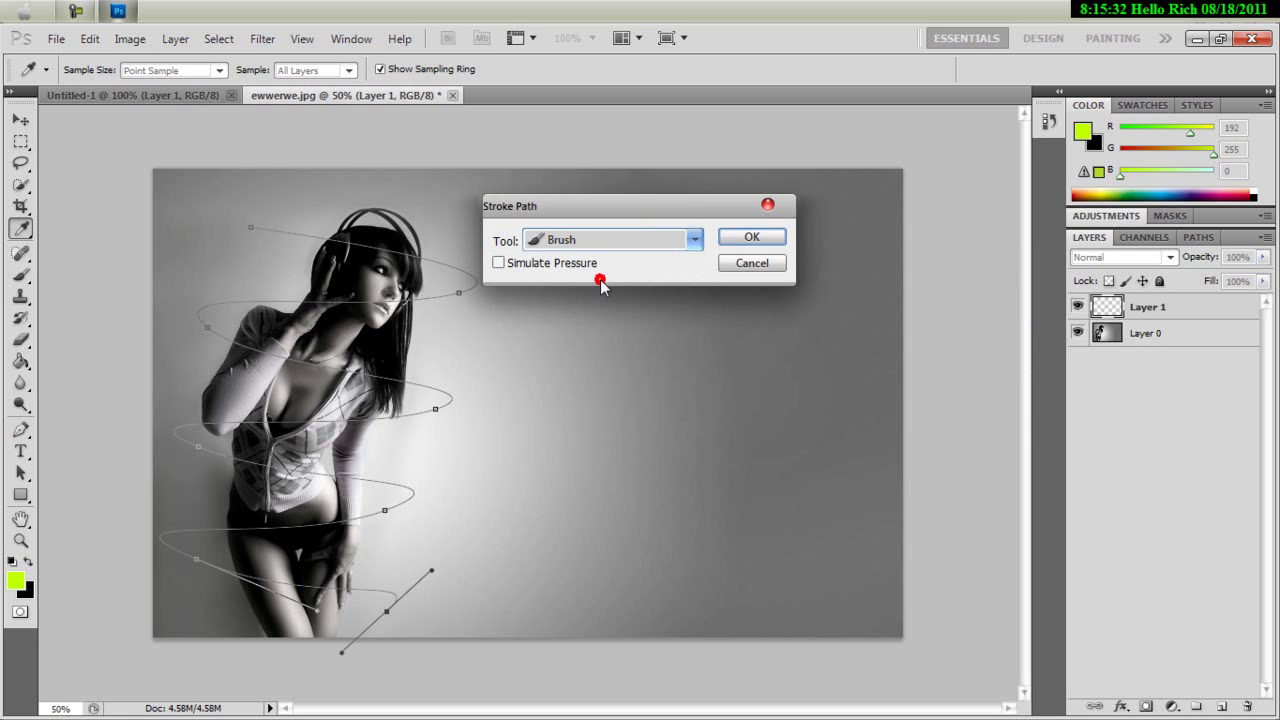
click(598, 207)
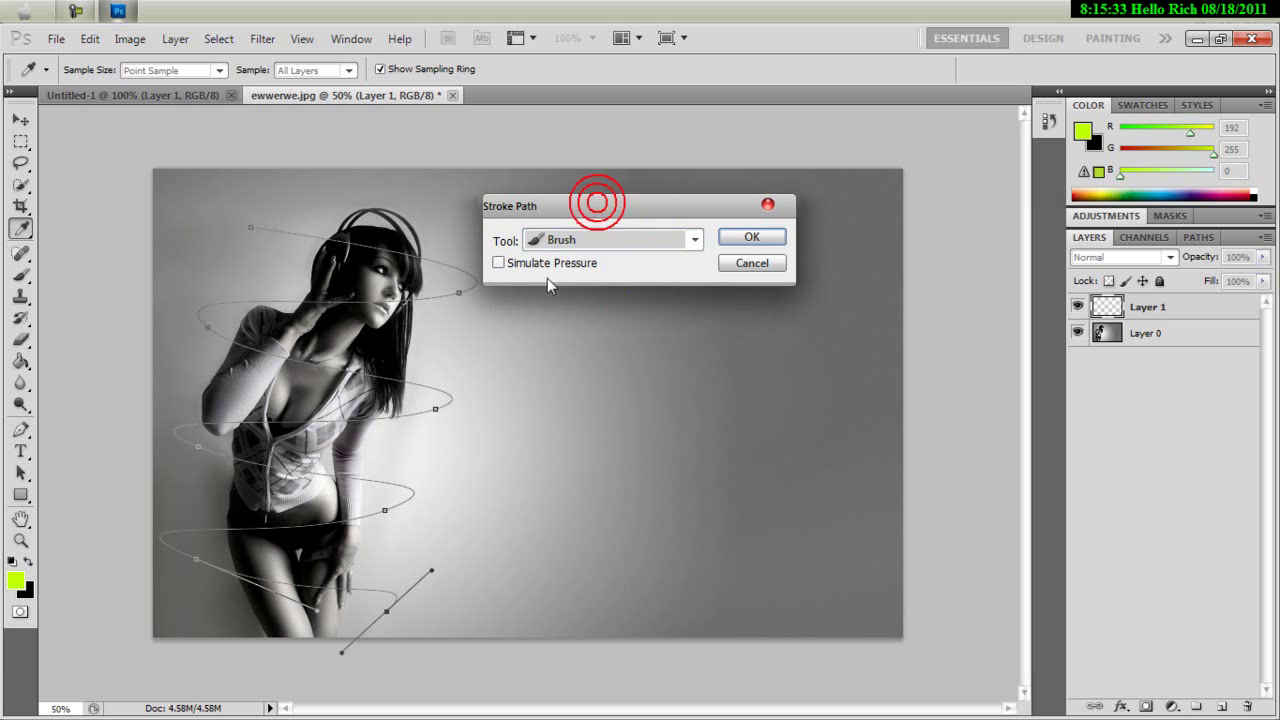
click(751, 239)
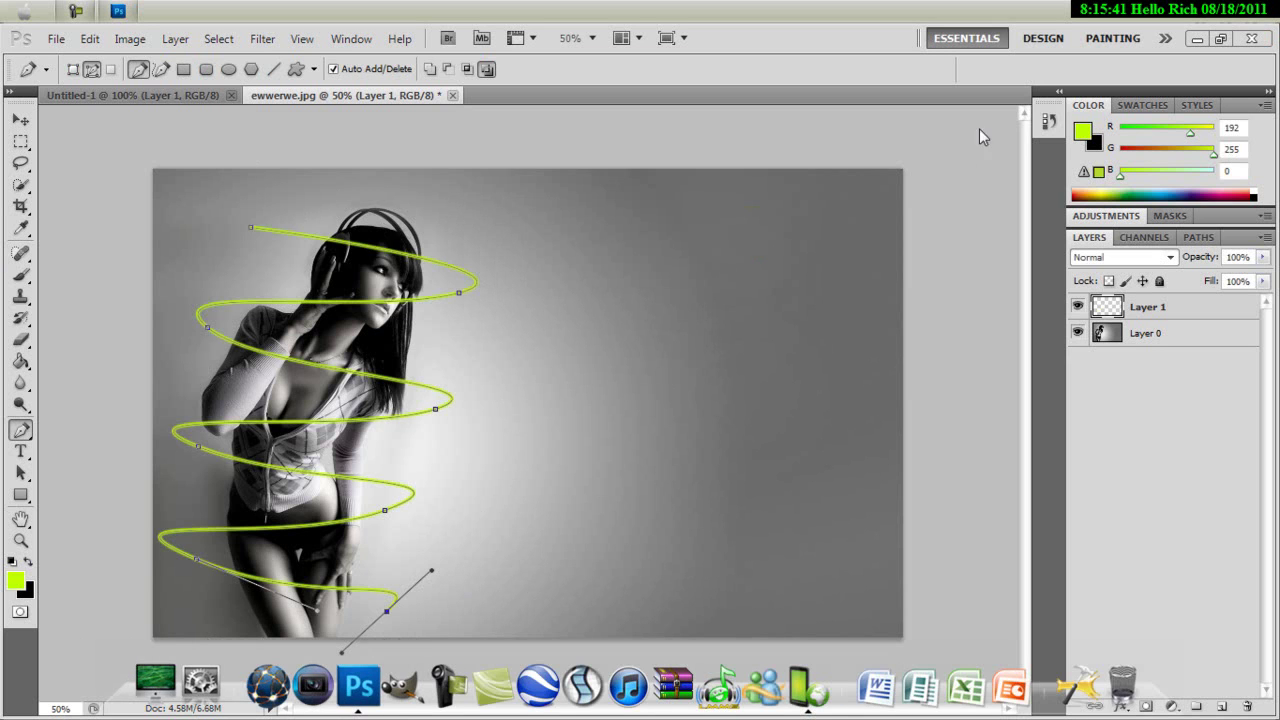
Step: Create Layer 2, hide the path outline from Layer 1, and make Layer 2 active
click(1194, 457)
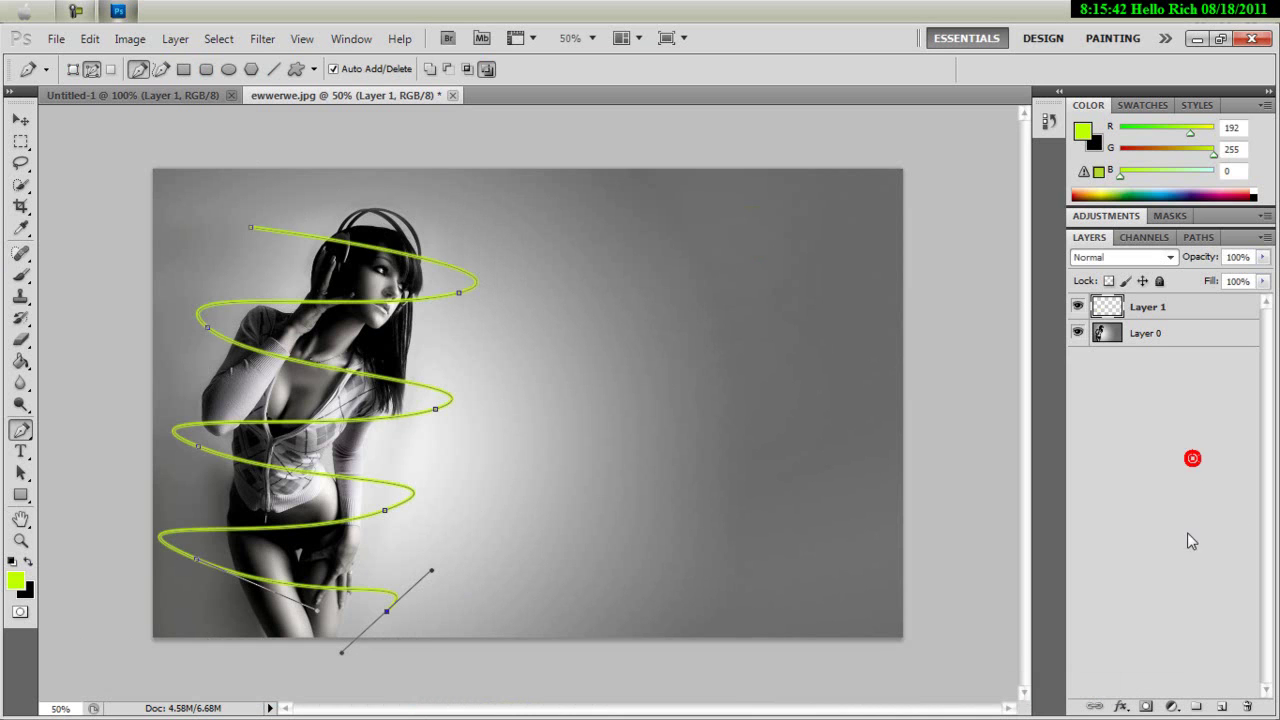
click(1220, 707)
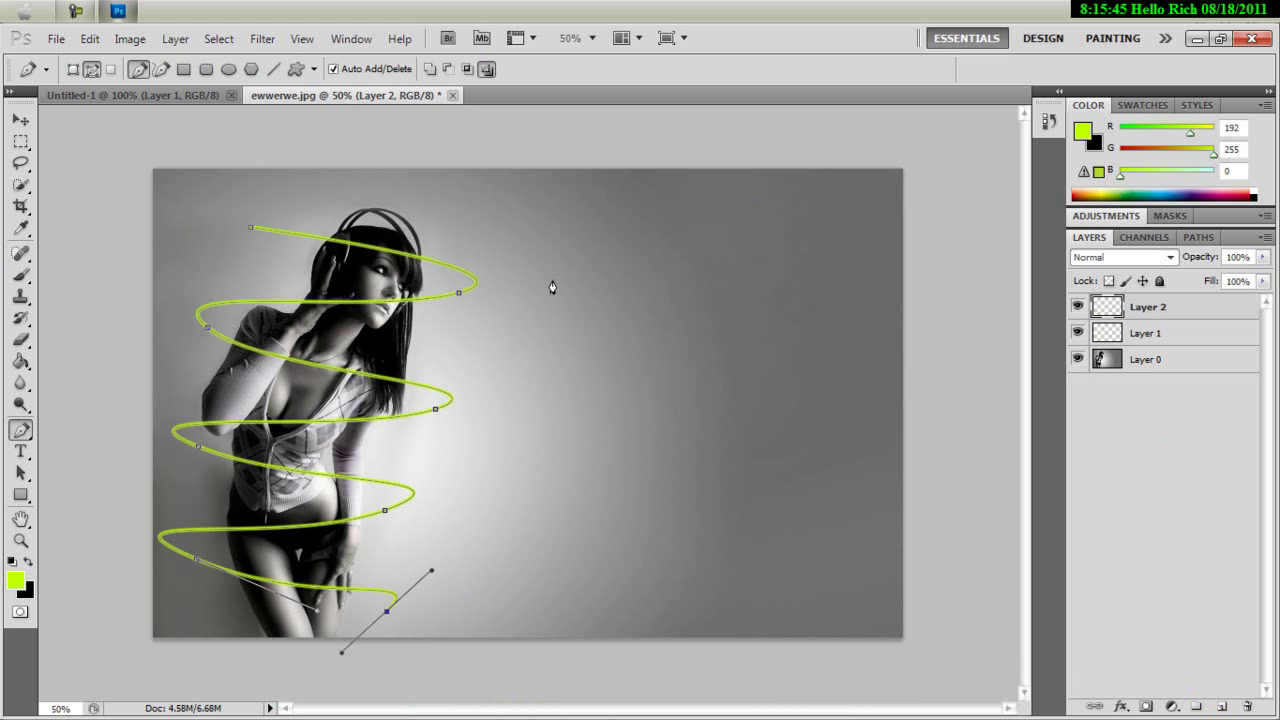
click(1216, 338)
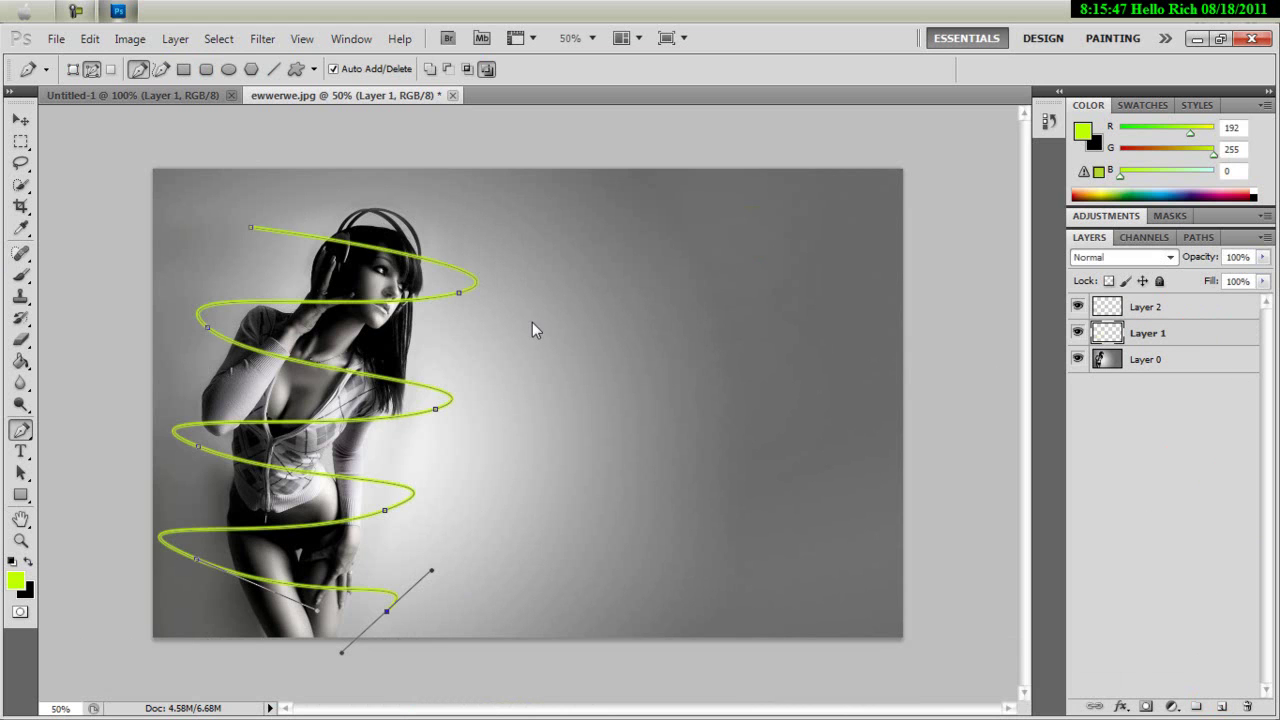
key(Return)
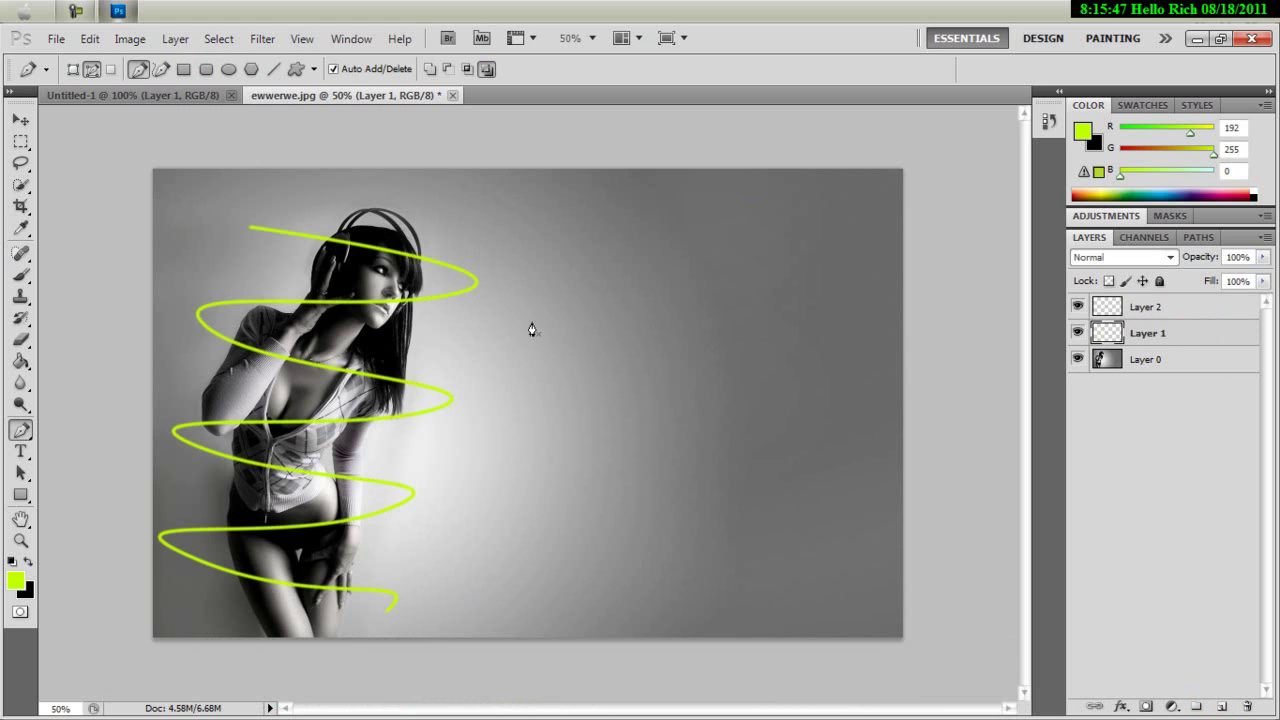
click(1178, 307)
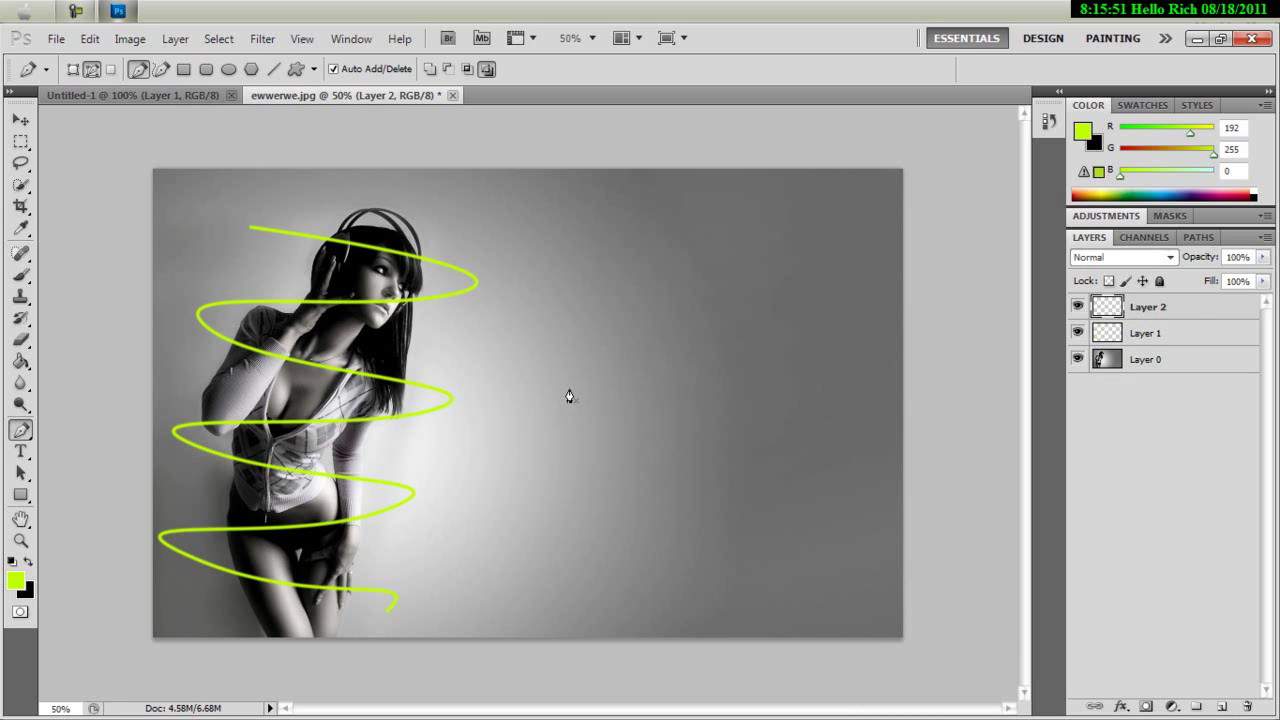
Step: Set the Brush to a soft round 308 px preset
click(20, 275)
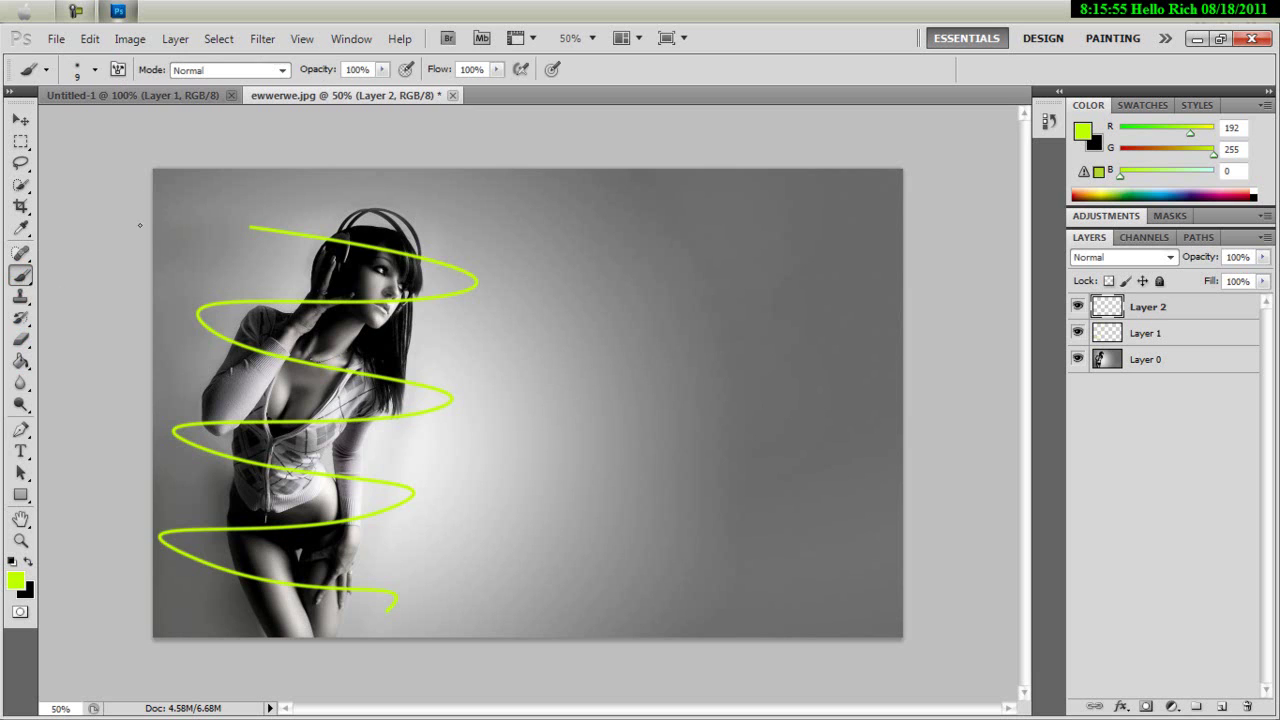
click(94, 69)
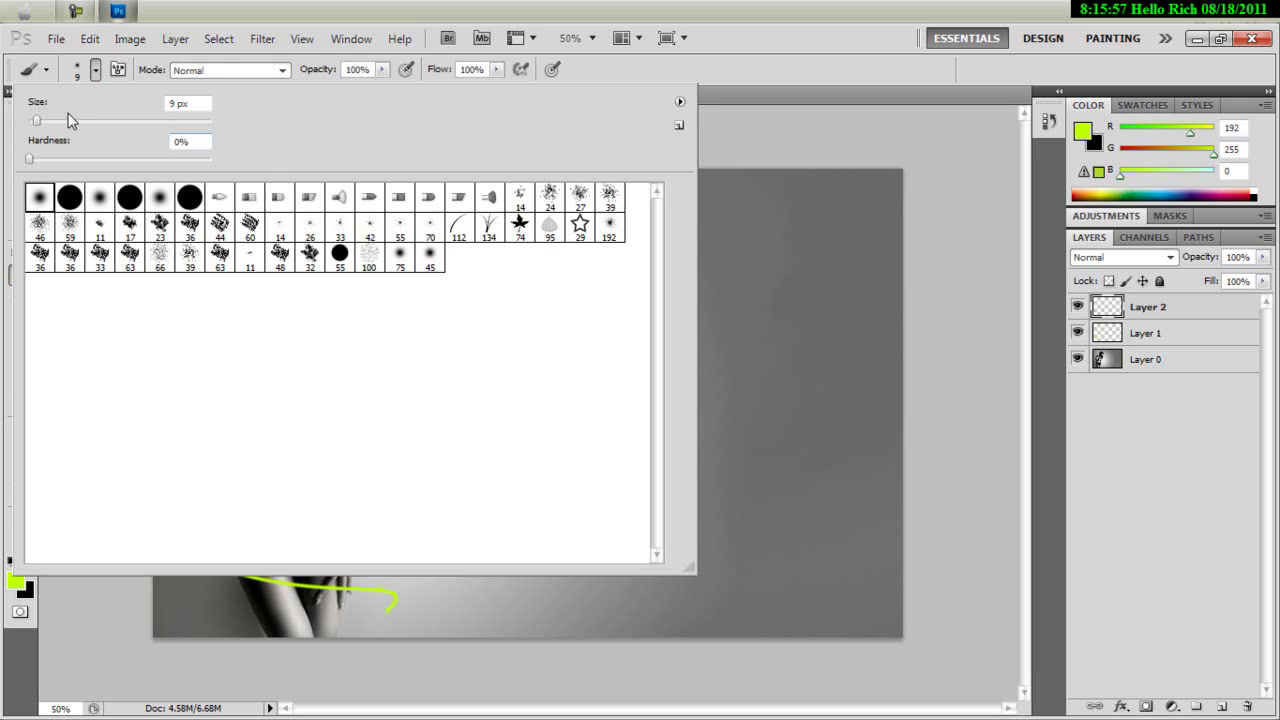
drag(40, 121, 175, 136)
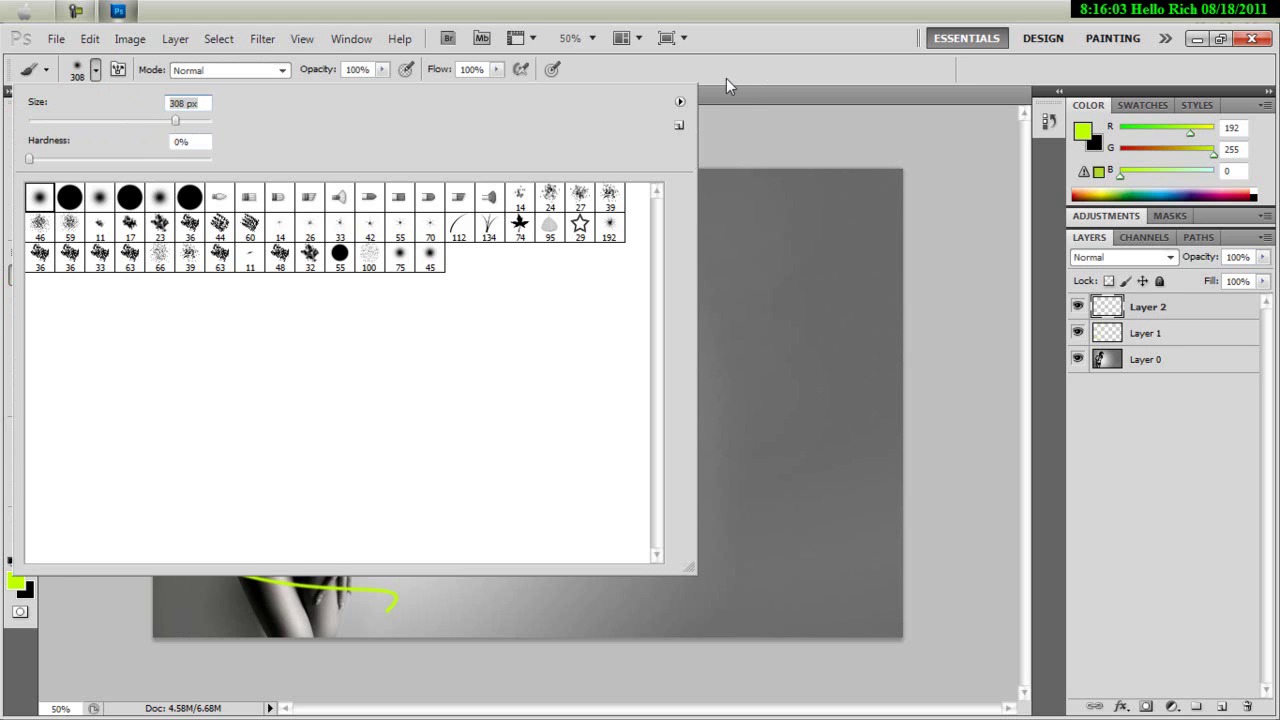
click(36, 198)
click(771, 64)
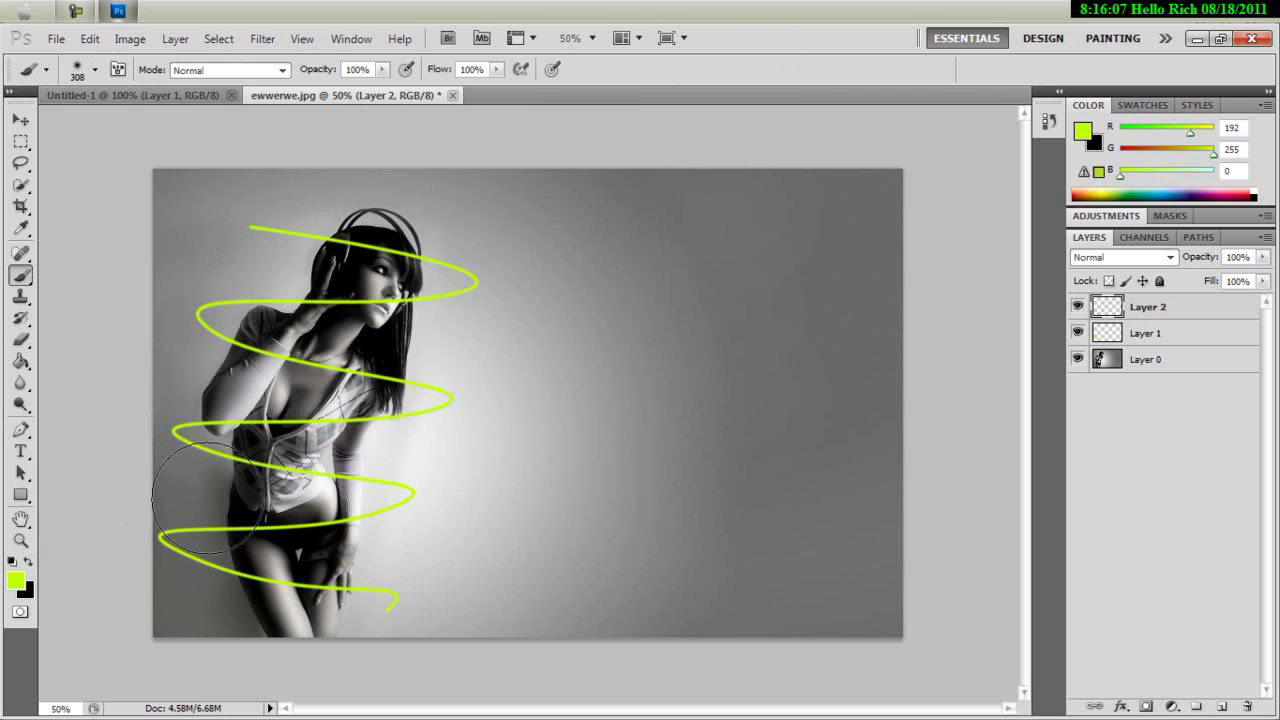
Step: Zoom in on the photo with the Zoom tool
click(28, 534)
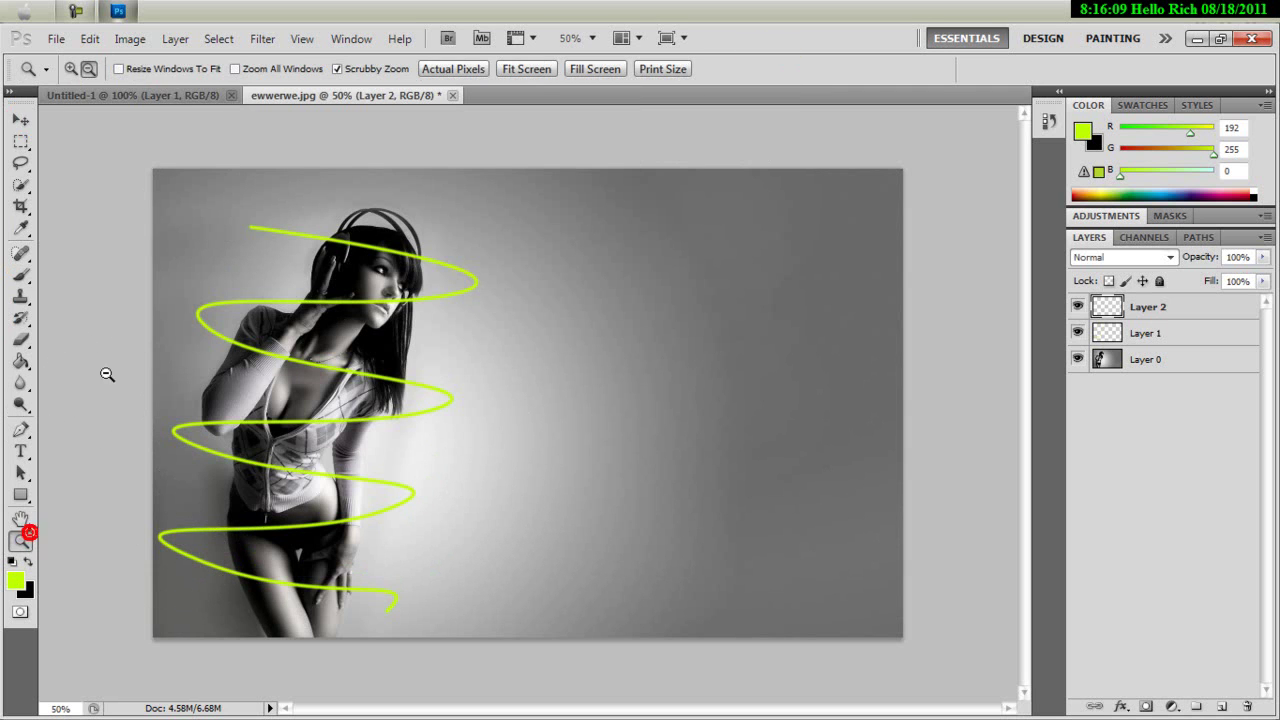
click(563, 348)
drag(619, 712, 538, 712)
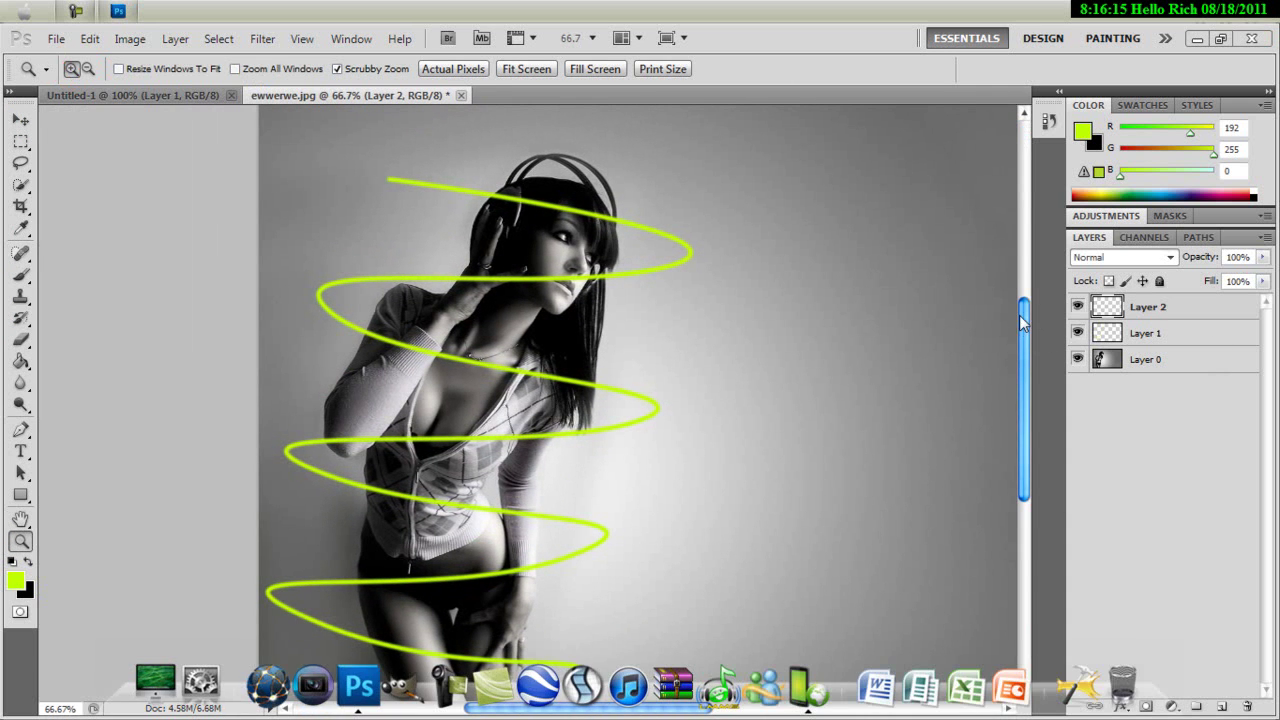
drag(1022, 320, 1026, 354)
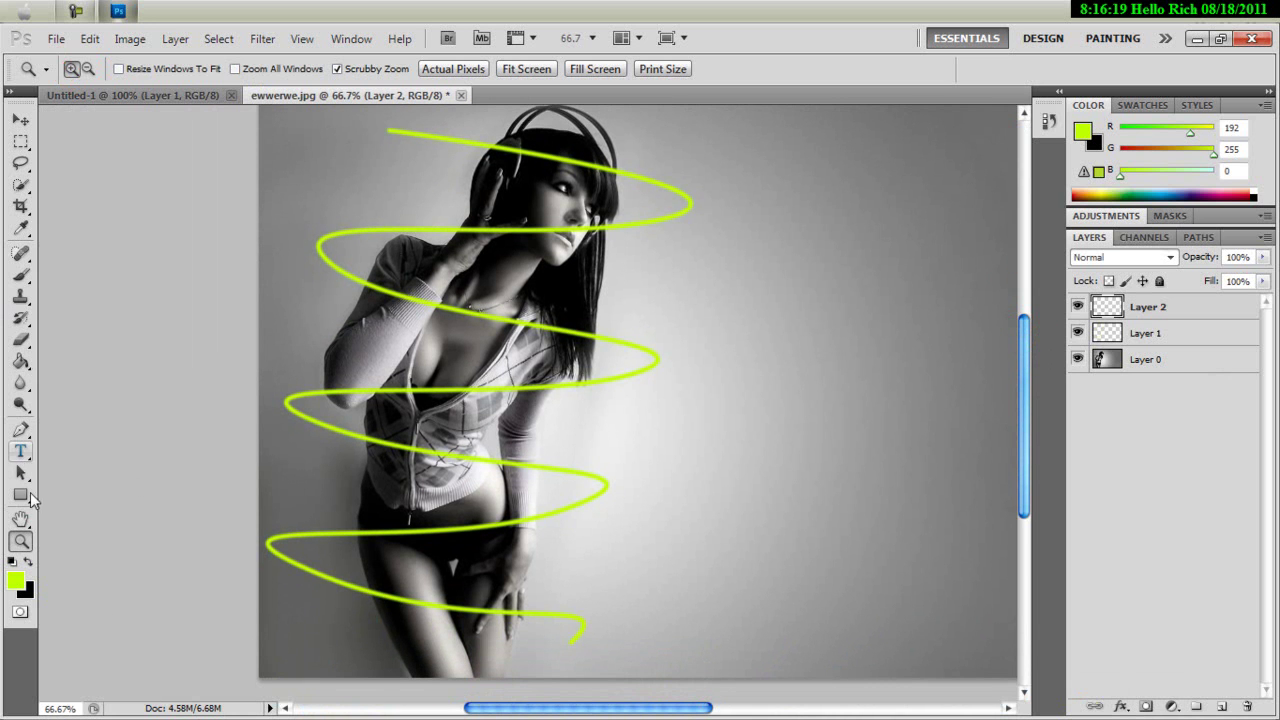
Step: Pick a bright blue and paint a soft blue band over her head
click(20, 277)
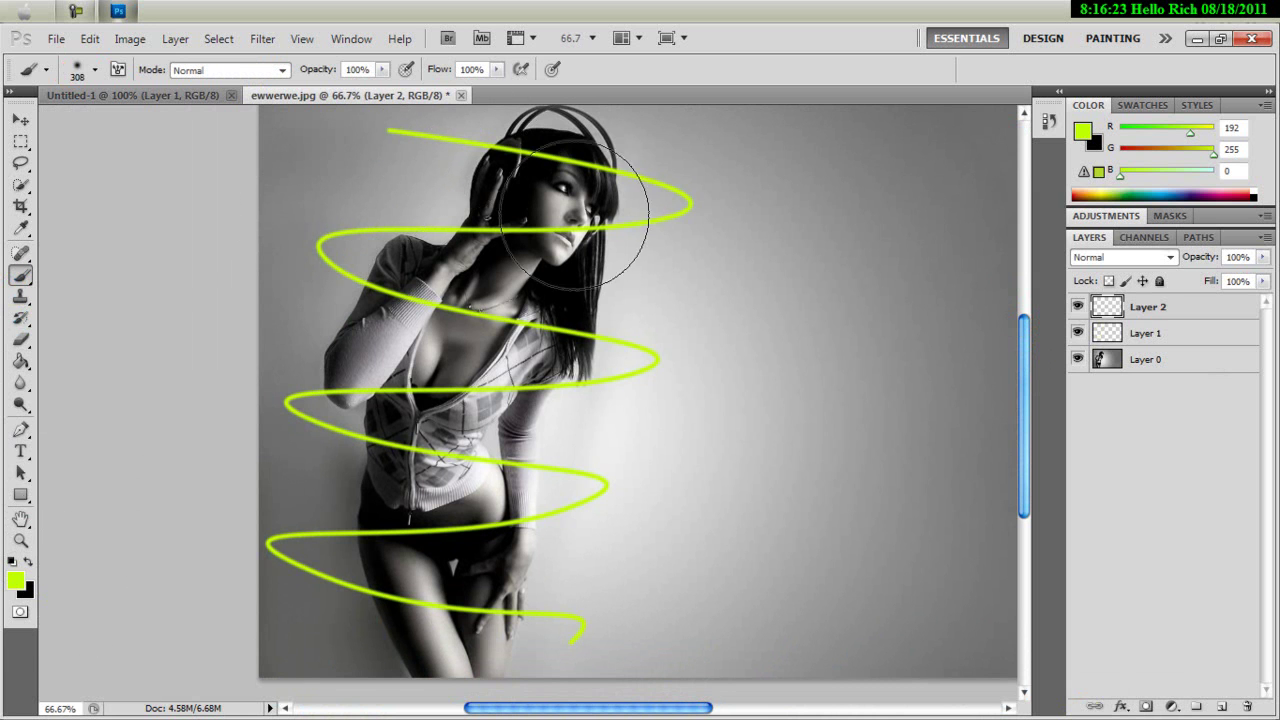
click(15, 580)
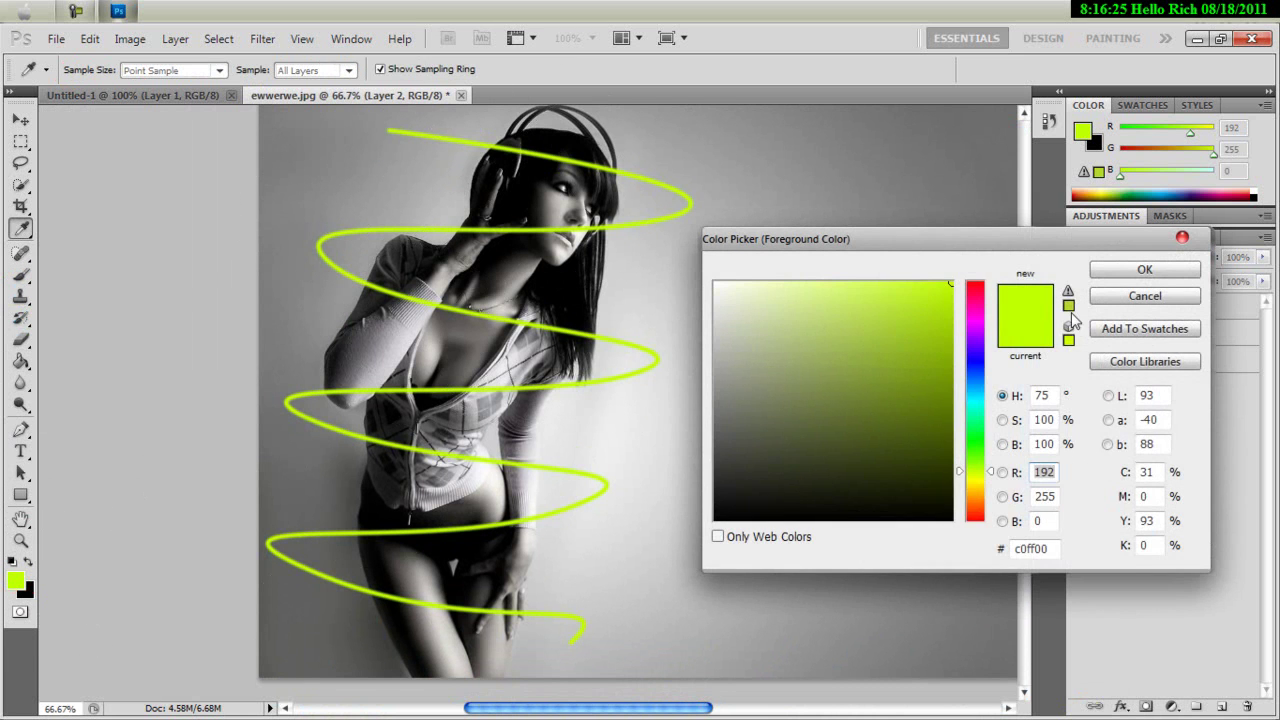
drag(975, 350, 975, 375)
click(946, 283)
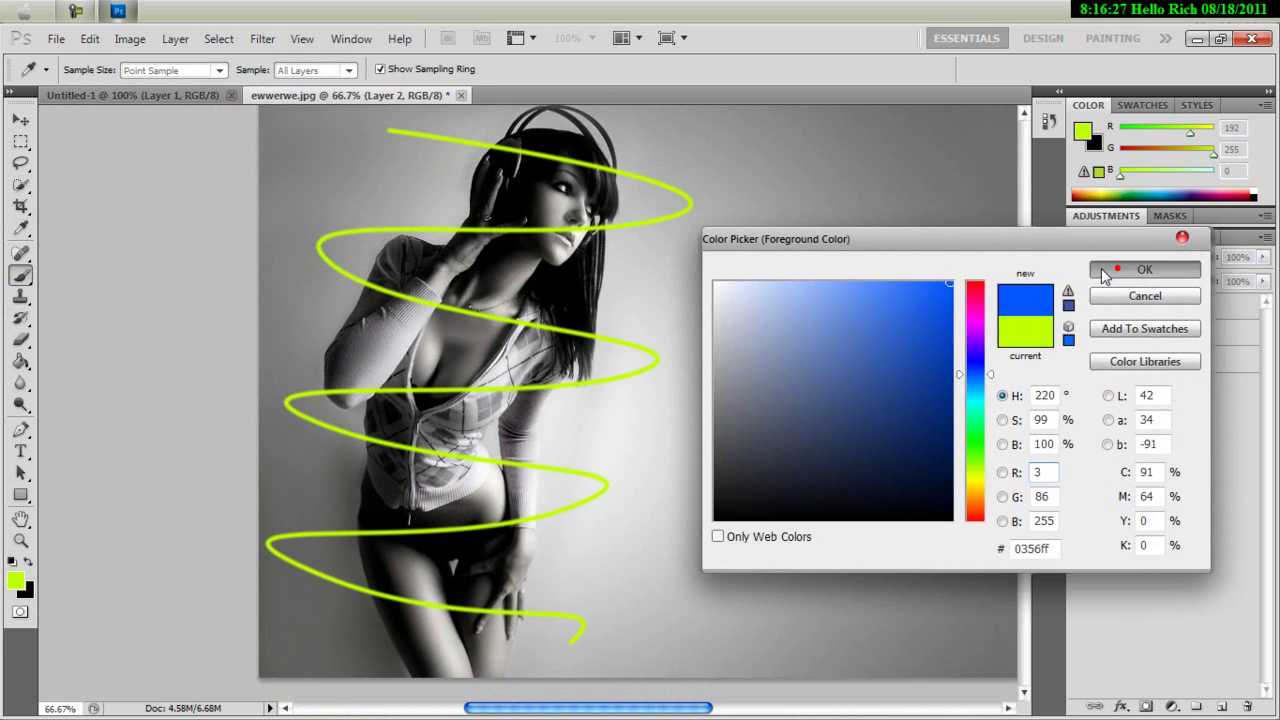
click(1117, 268)
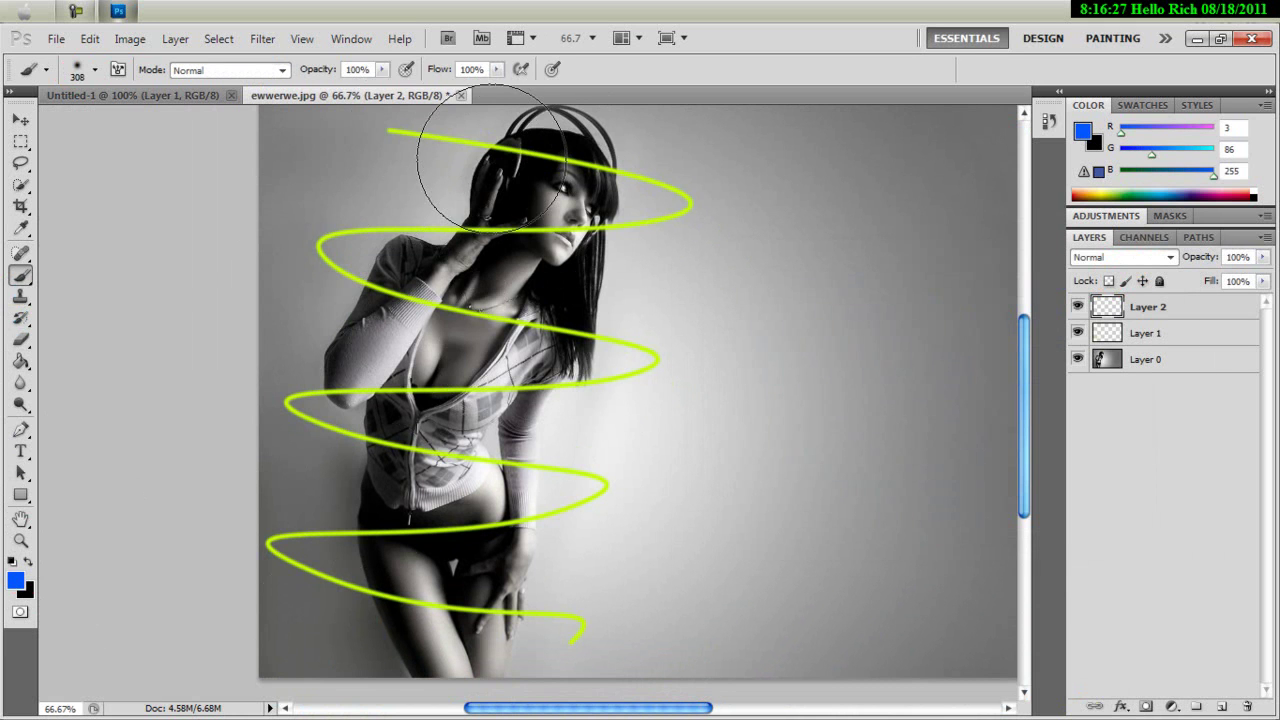
click(390, 142)
scroll(466, 205, up, 2)
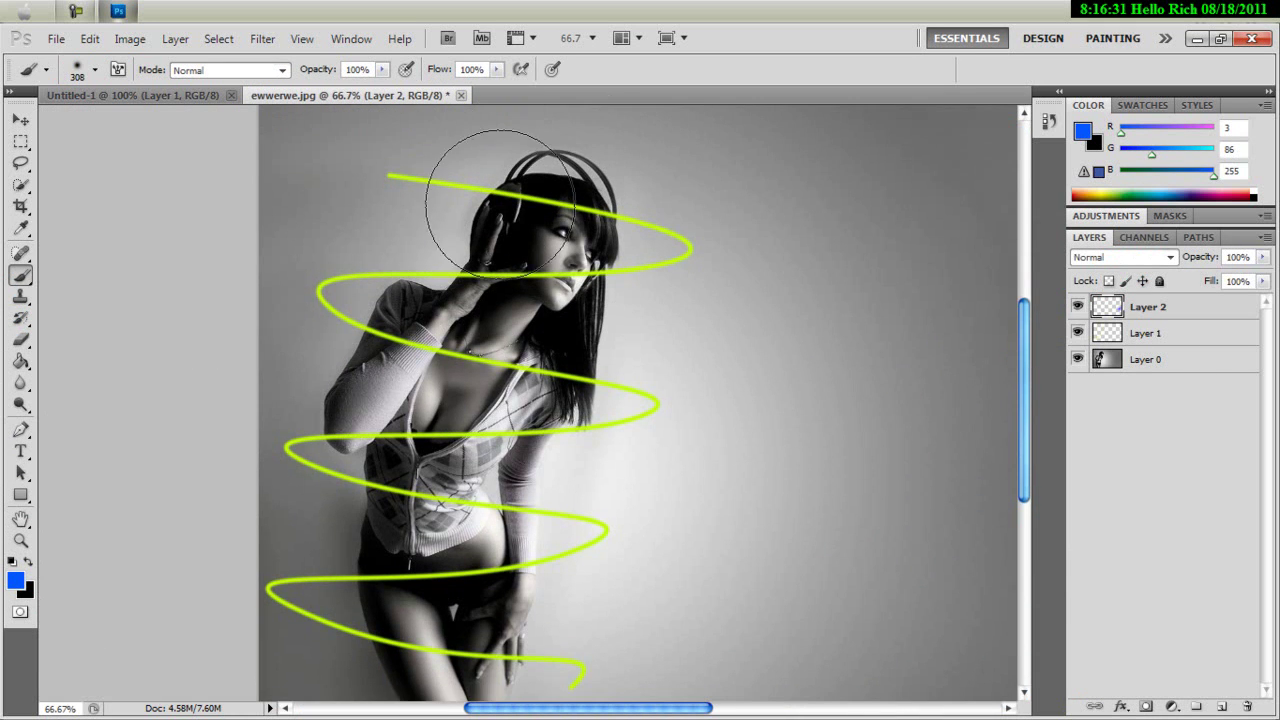
mouse_move(382, 166)
mouse_down()
mouse_move(625, 186)
mouse_move(714, 251)
mouse_move(612, 305)
mouse_up()
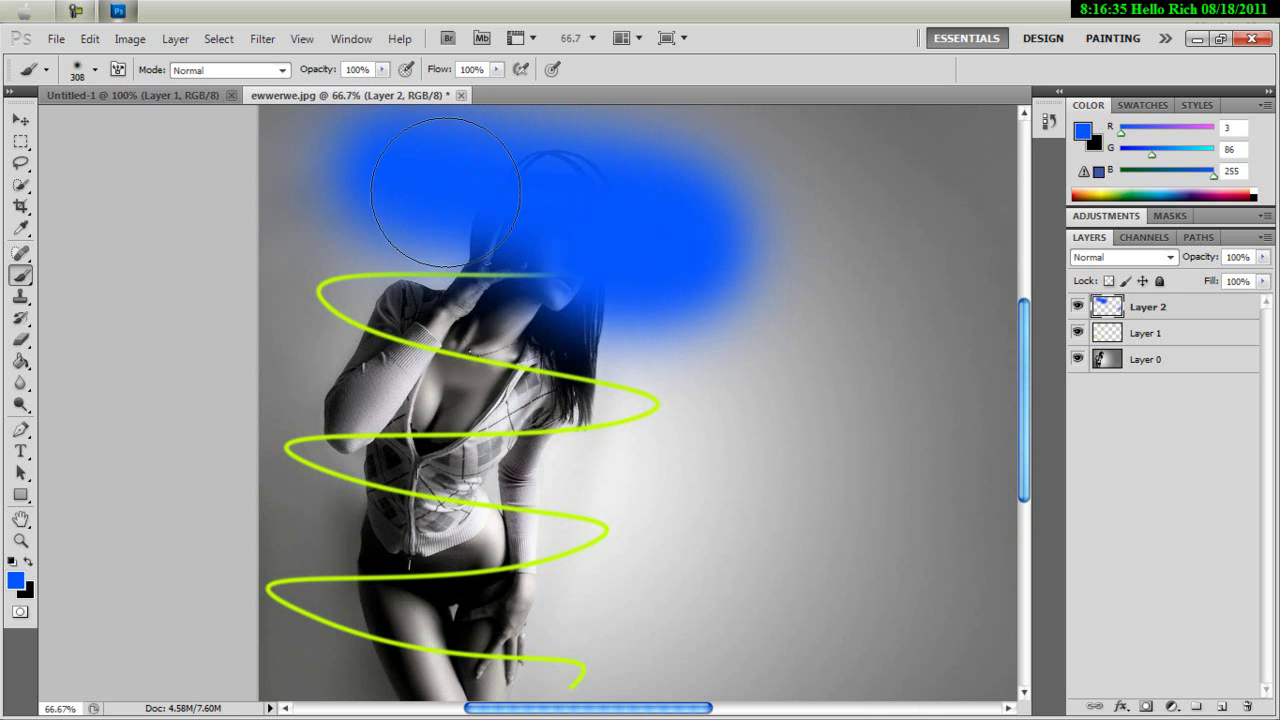
Step: Switch to magenta and paint a band across her head
click(15, 581)
click(975, 315)
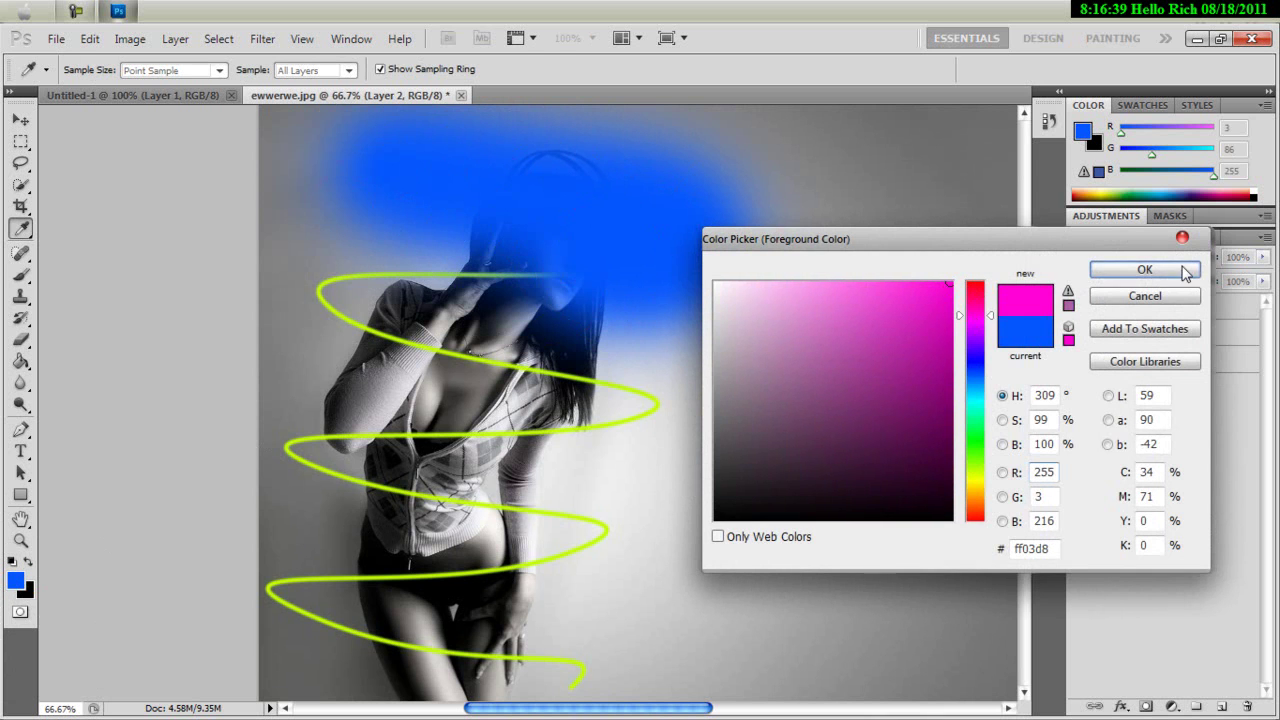
click(1144, 270)
mouse_move(545, 280)
mouse_down()
mouse_move(323, 293)
mouse_move(426, 327)
mouse_move(558, 345)
mouse_move(644, 376)
mouse_move(645, 410)
mouse_up()
Step: Switch to white and paint a wide soft band across her torso
click(15, 579)
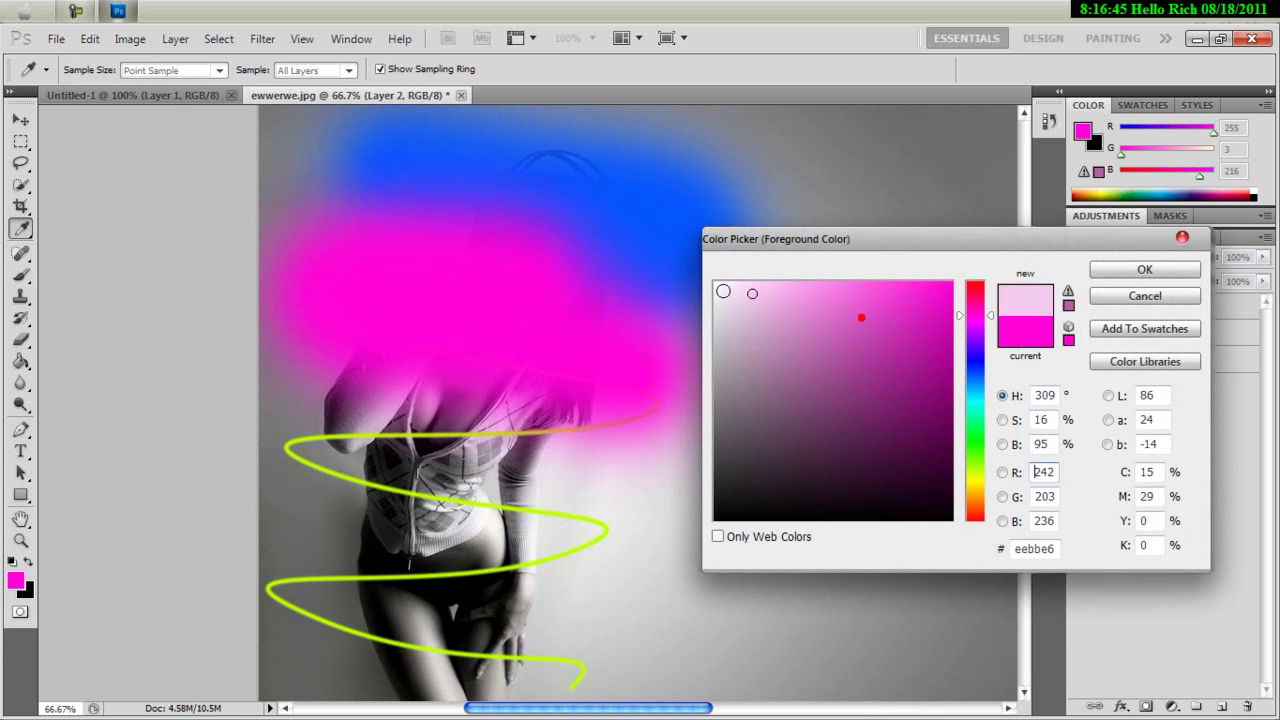
click(714, 283)
click(1145, 269)
key(b)
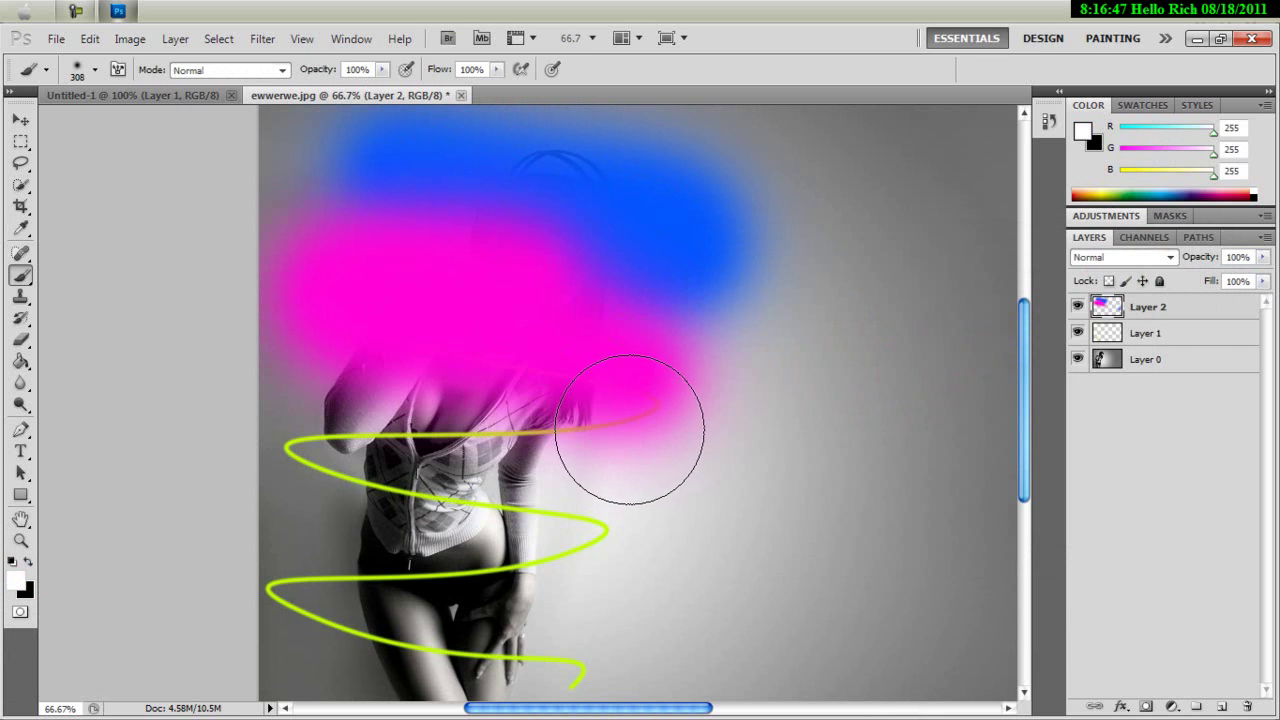
mouse_move(629, 428)
mouse_down()
mouse_move(471, 414)
mouse_move(300, 428)
mouse_move(386, 471)
mouse_move(567, 522)
mouse_move(400, 529)
mouse_move(370, 585)
mouse_up()
Step: Switch to bright cyan and paint patches across the lower photo and right edge
click(19, 578)
drag(975, 382, 980, 396)
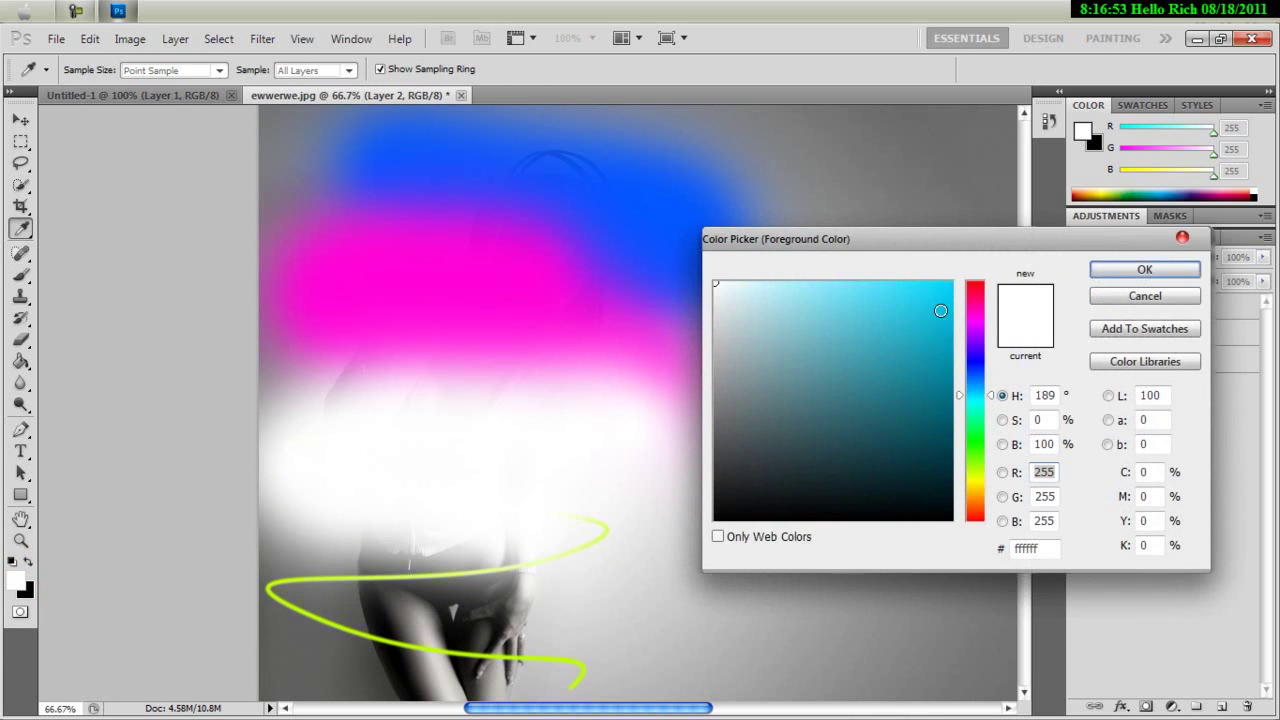
click(940, 310)
click(1144, 269)
key(b)
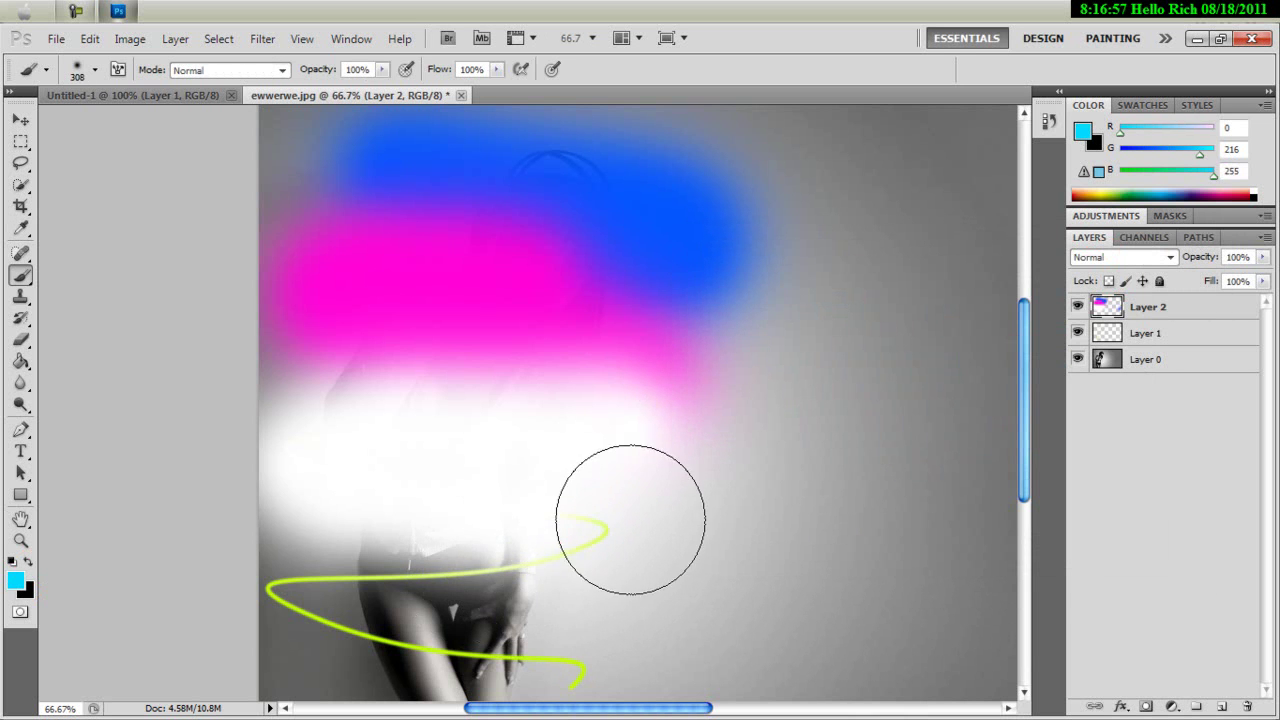
mouse_move(630, 522)
mouse_down()
mouse_move(584, 530)
mouse_move(485, 584)
mouse_move(569, 535)
mouse_move(492, 573)
mouse_move(424, 575)
mouse_move(613, 603)
mouse_move(412, 588)
mouse_up()
click(1008, 312)
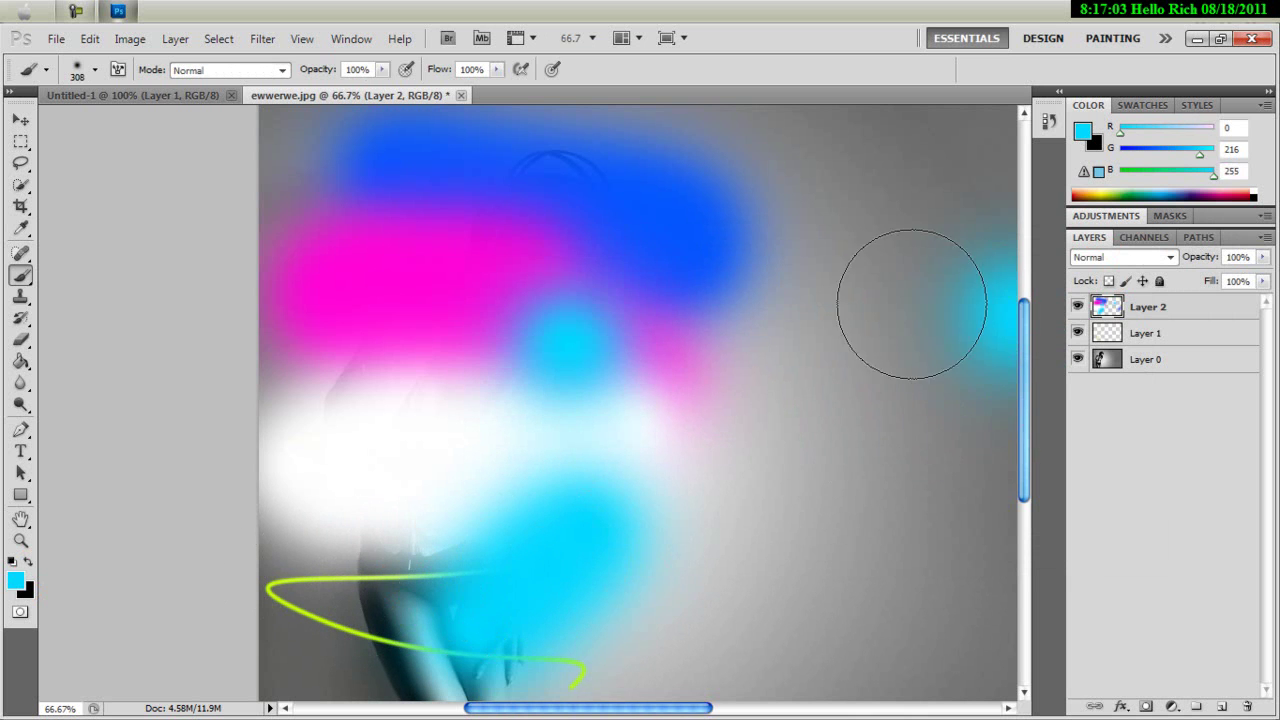
Step: Remove the stray cyan dab at the right edge with Edit > Step Backward
click(897, 343)
scroll(963, 471, down, 2)
scroll(680, 319, up, 1)
scroll(680, 330, down, 1)
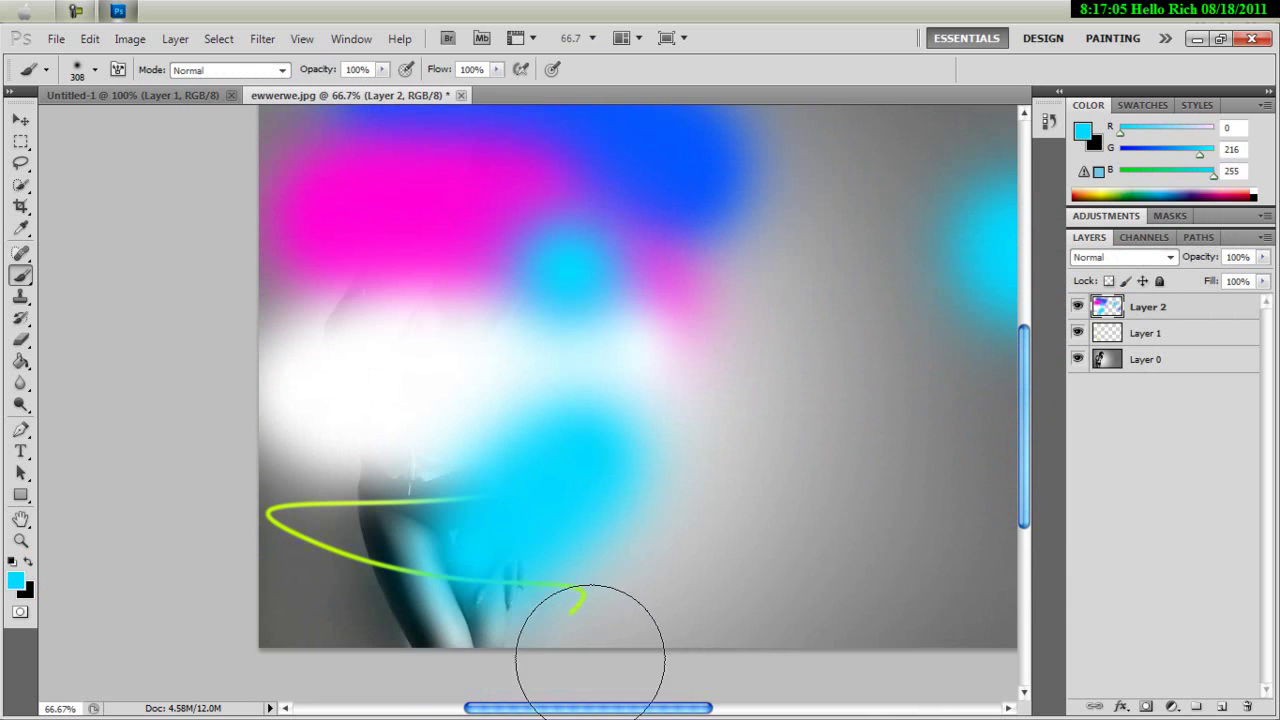
click(85, 42)
click(90, 40)
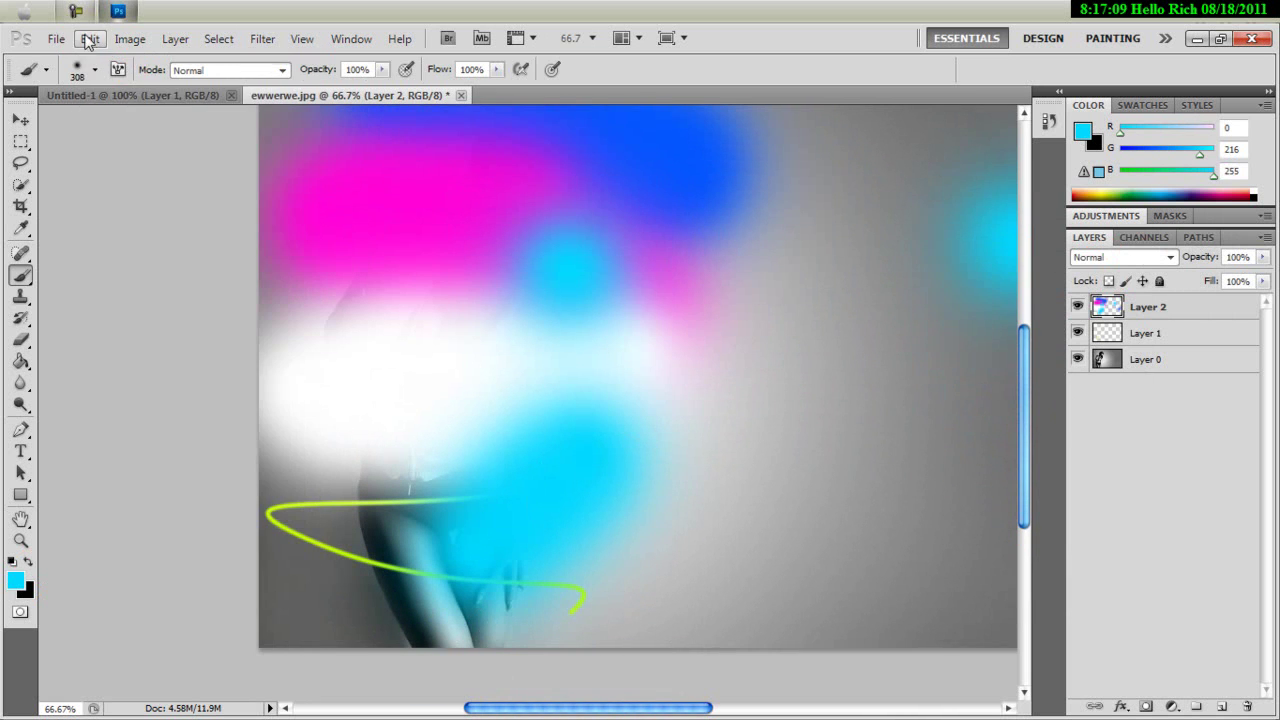
click(88, 40)
click(95, 48)
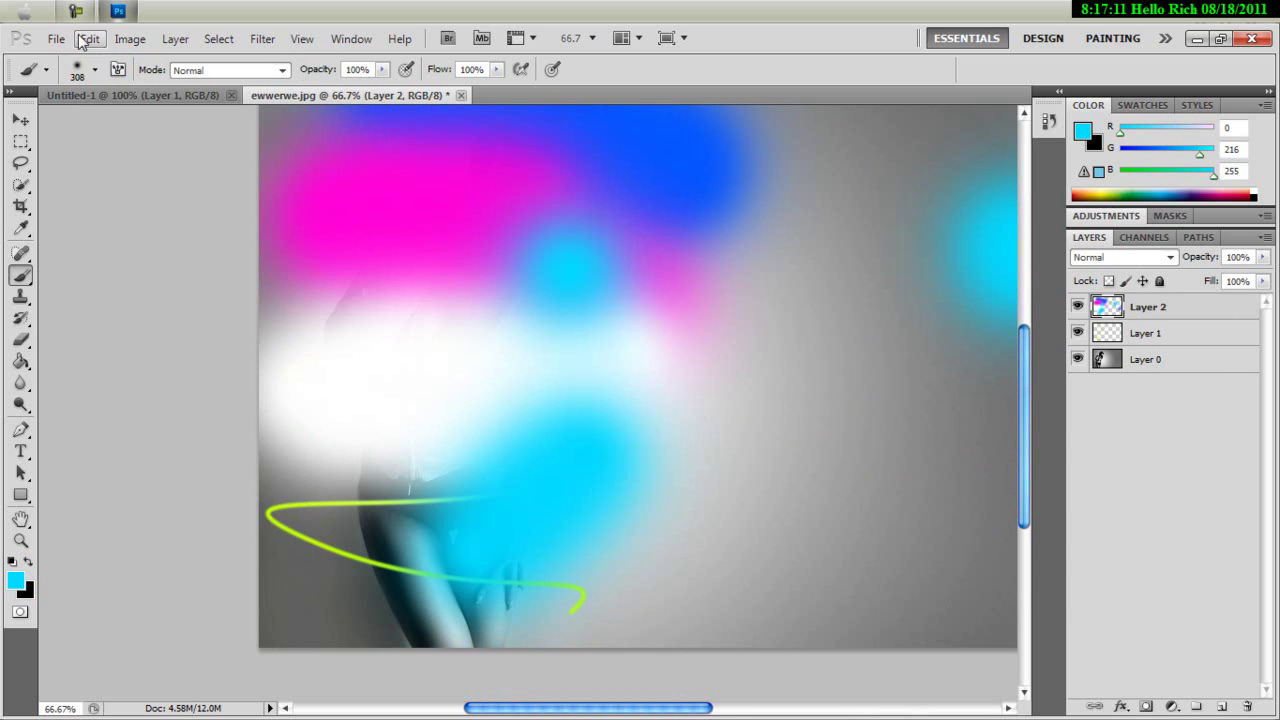
click(85, 40)
click(106, 53)
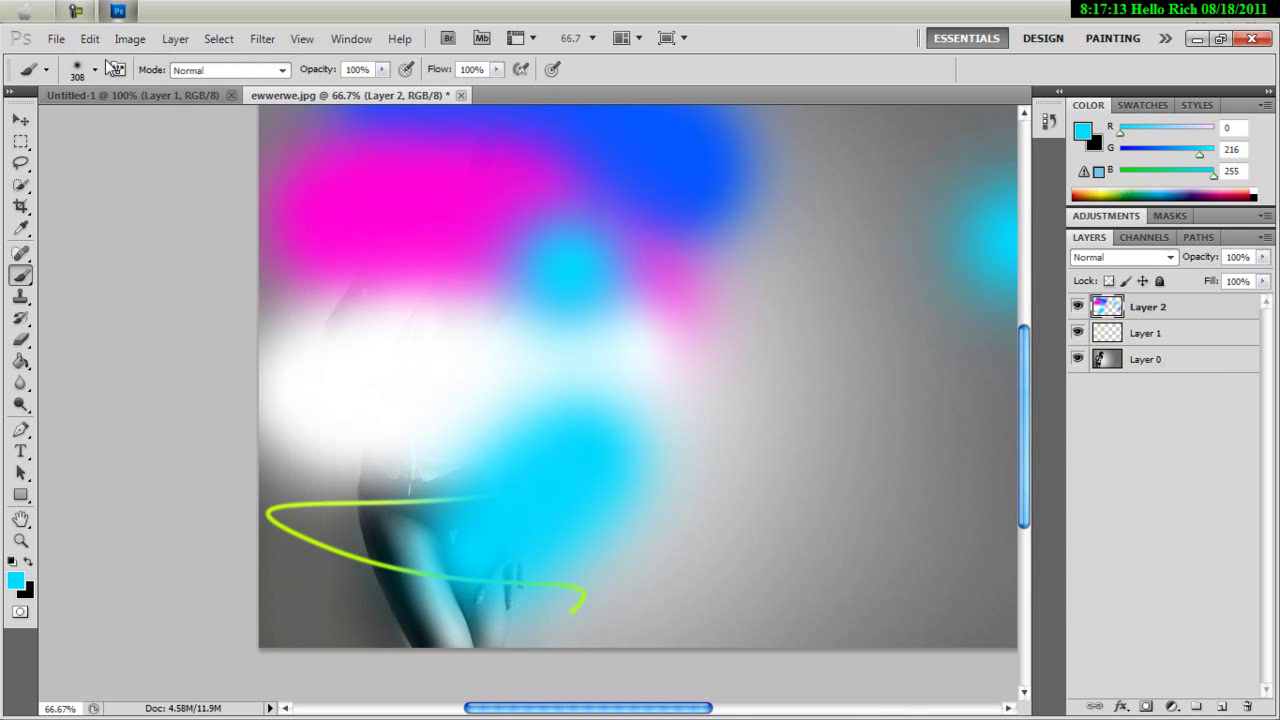
click(90, 39)
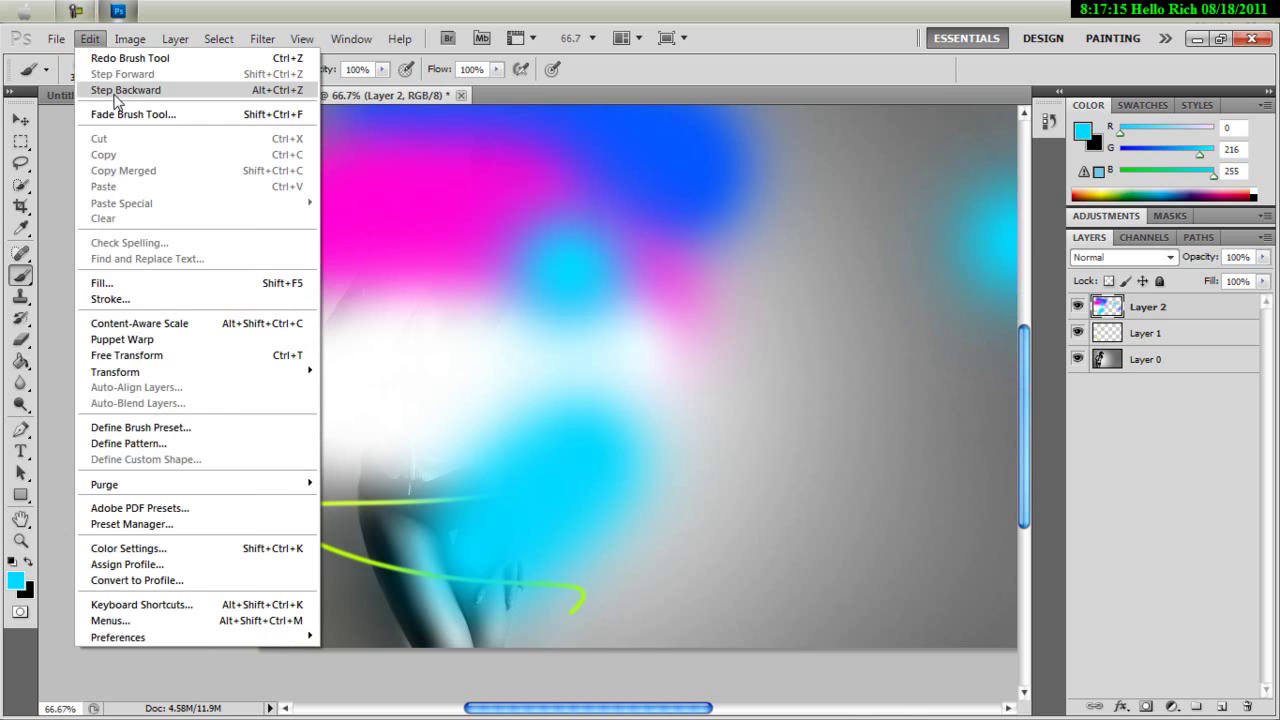
click(118, 91)
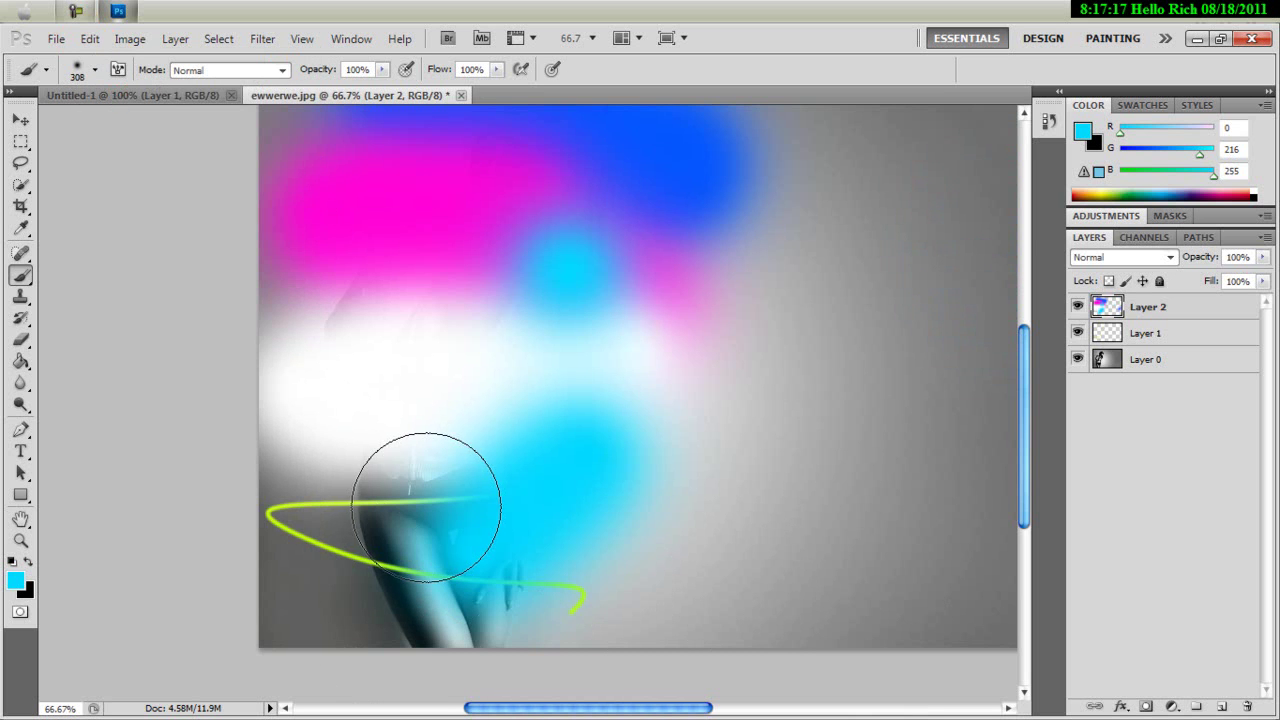
Step: Brush cyan over the lower left, then set the foreground colour to red FF0000
drag(426, 507, 300, 509)
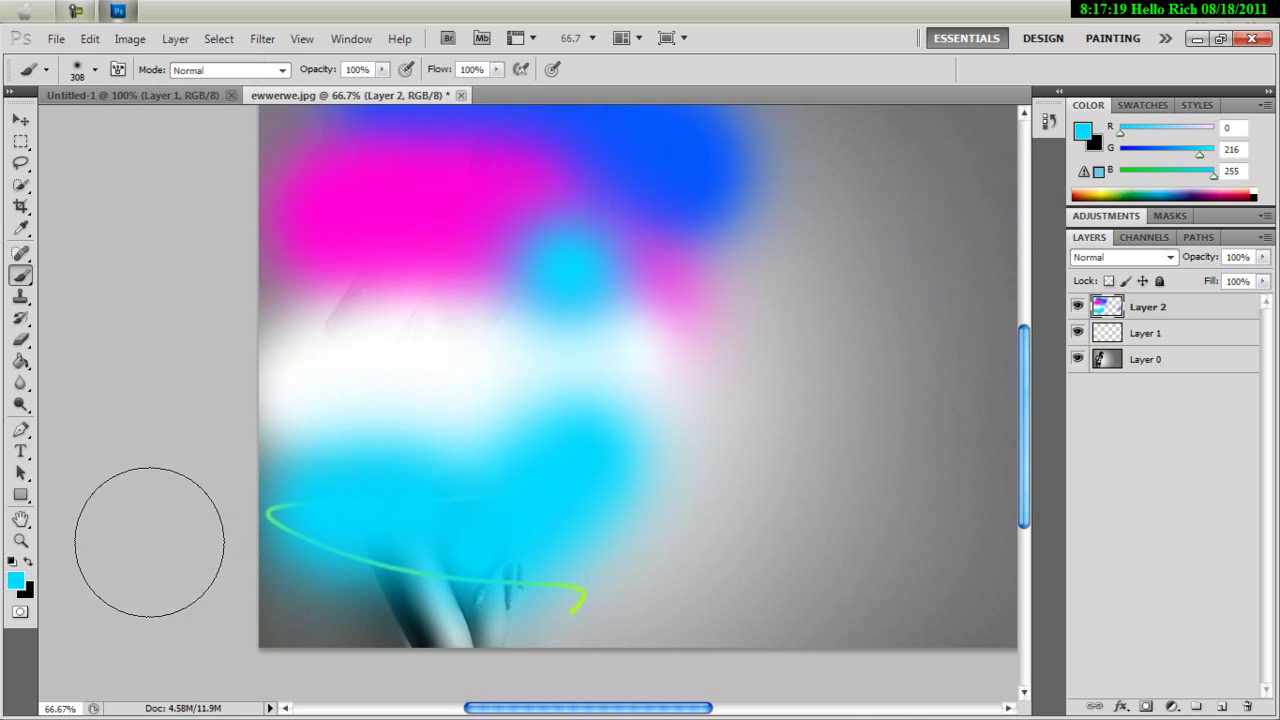
click(16, 581)
mouse_move(851, 394)
mouse_down()
mouse_move(931, 521)
mouse_move(997, 514)
mouse_move(968, 510)
mouse_move(960, 283)
mouse_up()
click(952, 283)
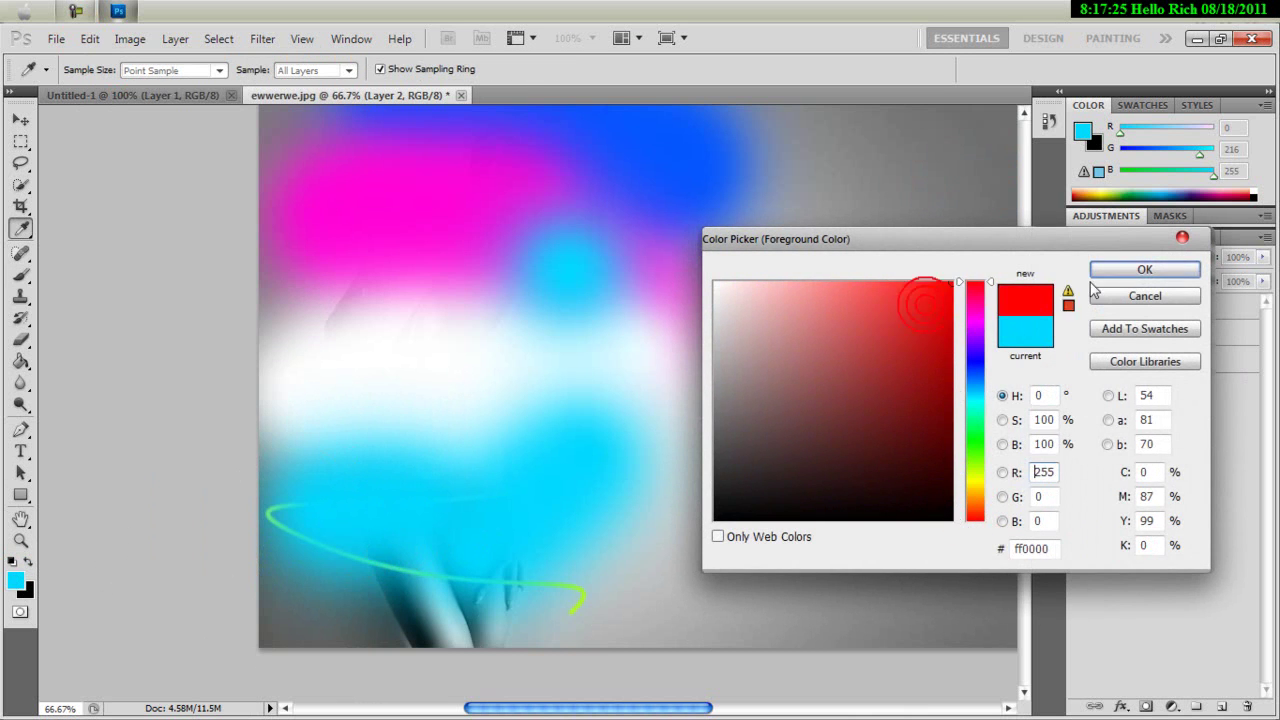
click(1144, 269)
Step: Paint a red patch near the bottom of the image, undoing two misplaced red bands
key(b)
drag(378, 560, 449, 566)
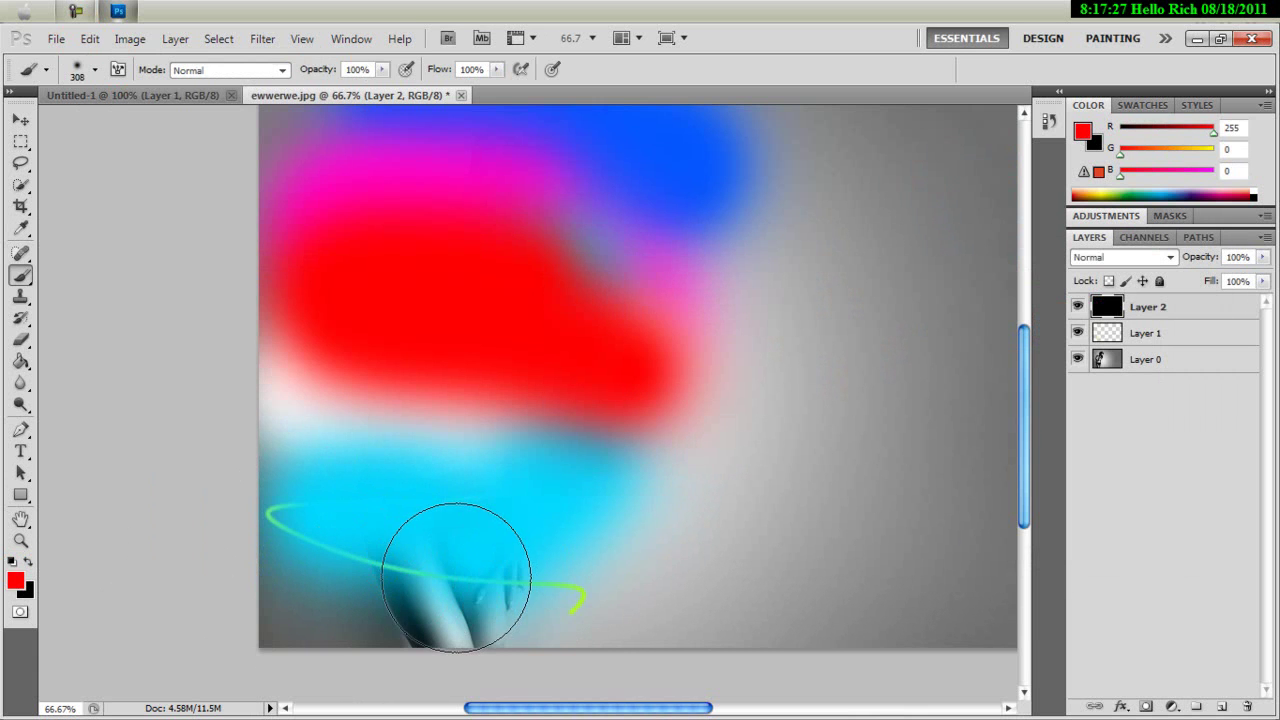
click(90, 38)
click(110, 62)
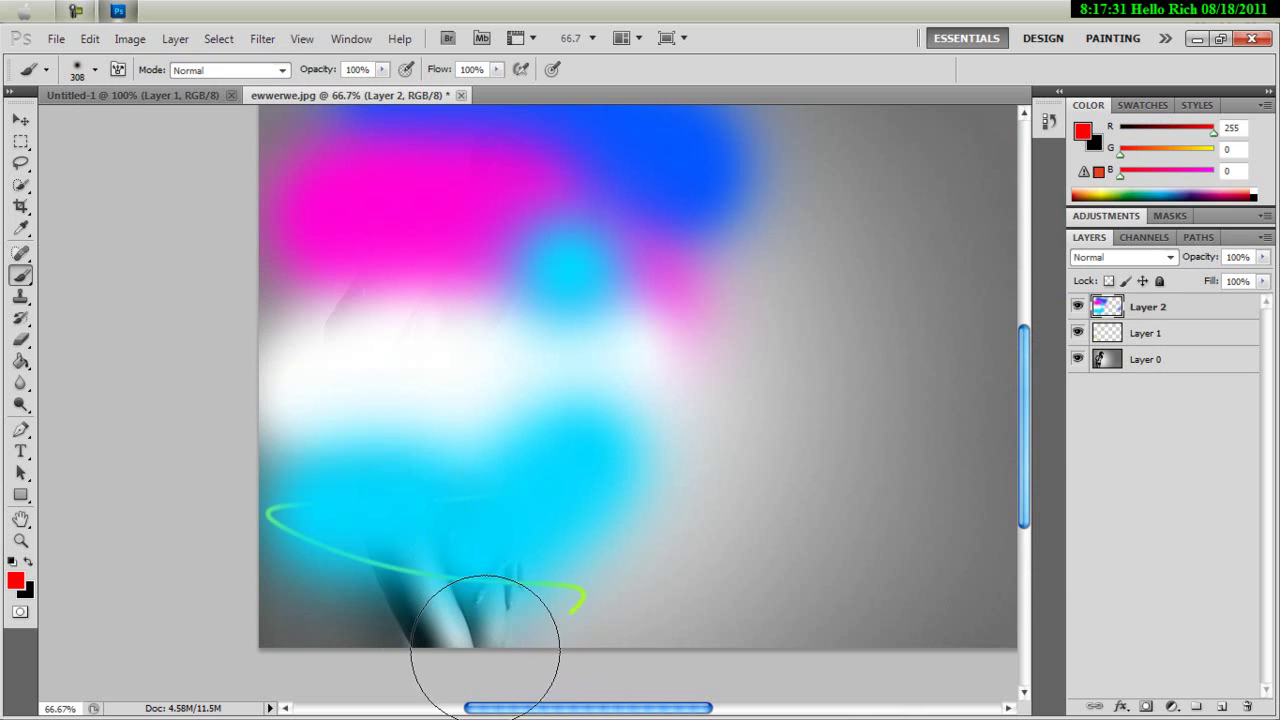
mouse_move(523, 634)
mouse_down()
mouse_move(523, 609)
mouse_move(532, 614)
mouse_up()
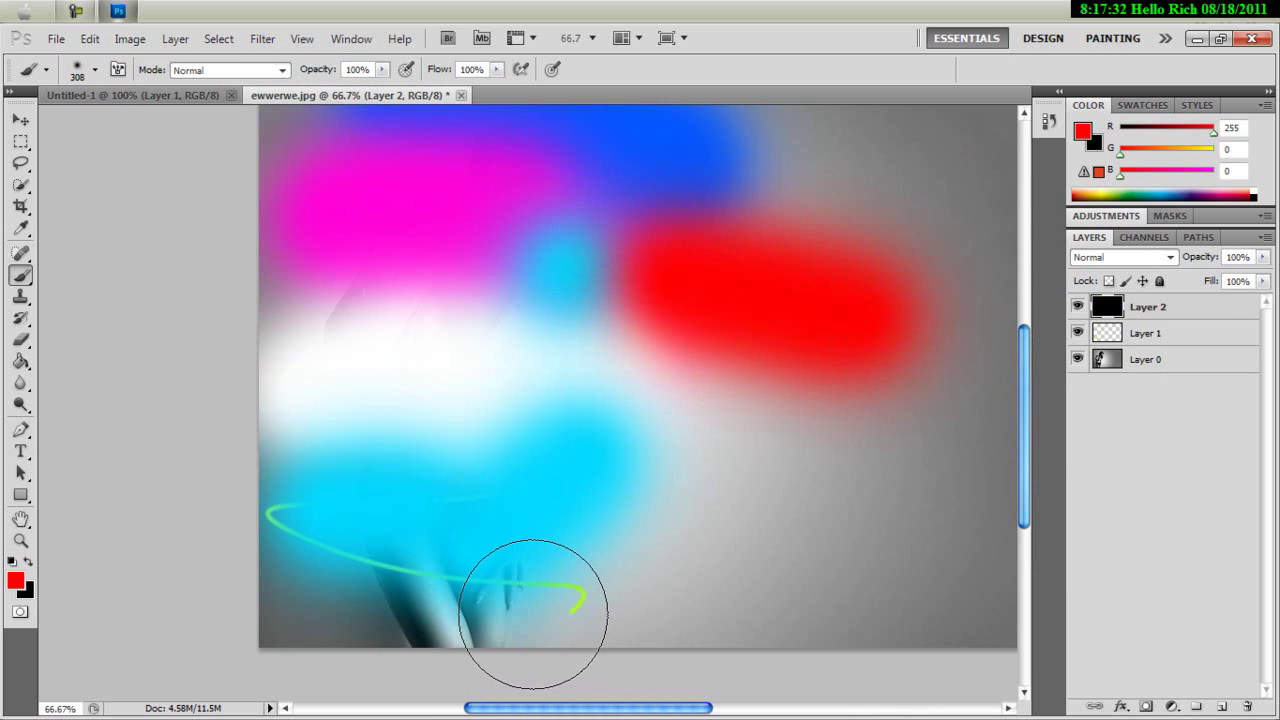
click(90, 38)
click(117, 64)
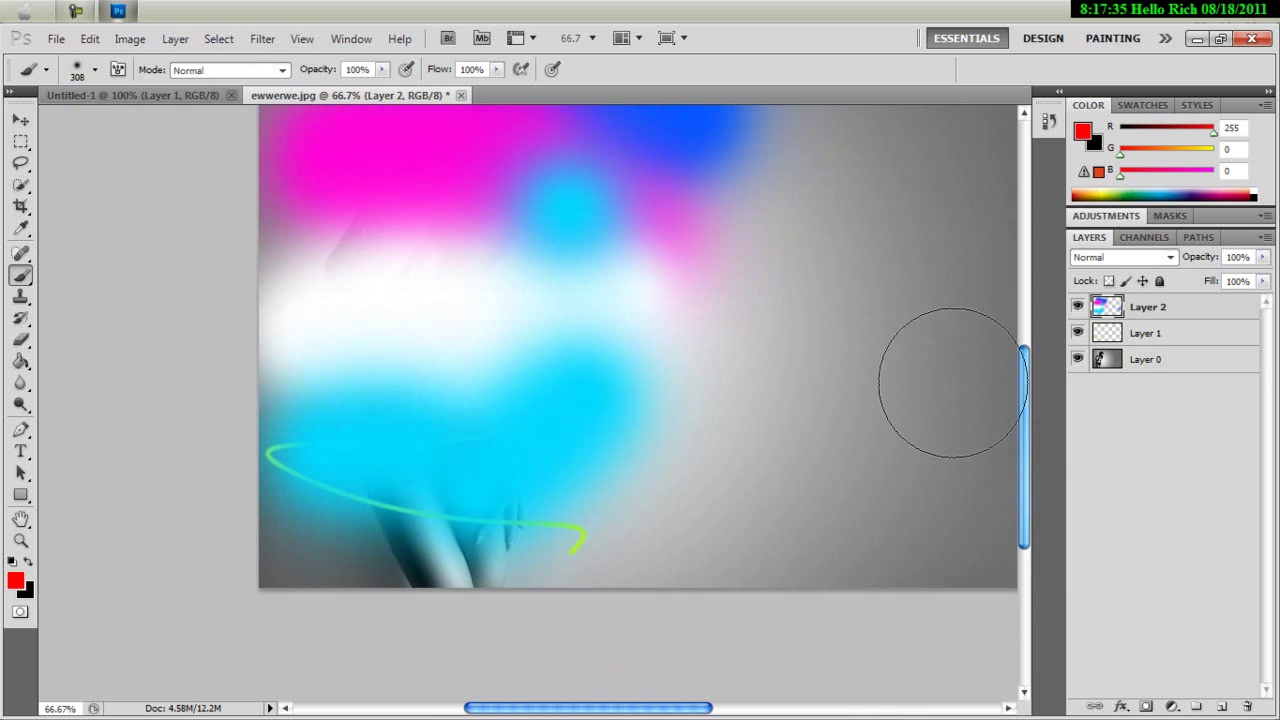
scroll(543, 583, down, 3)
mouse_move(533, 472)
mouse_down()
mouse_move(563, 457)
mouse_move(600, 486)
mouse_up()
scroll(599, 450, up, 4)
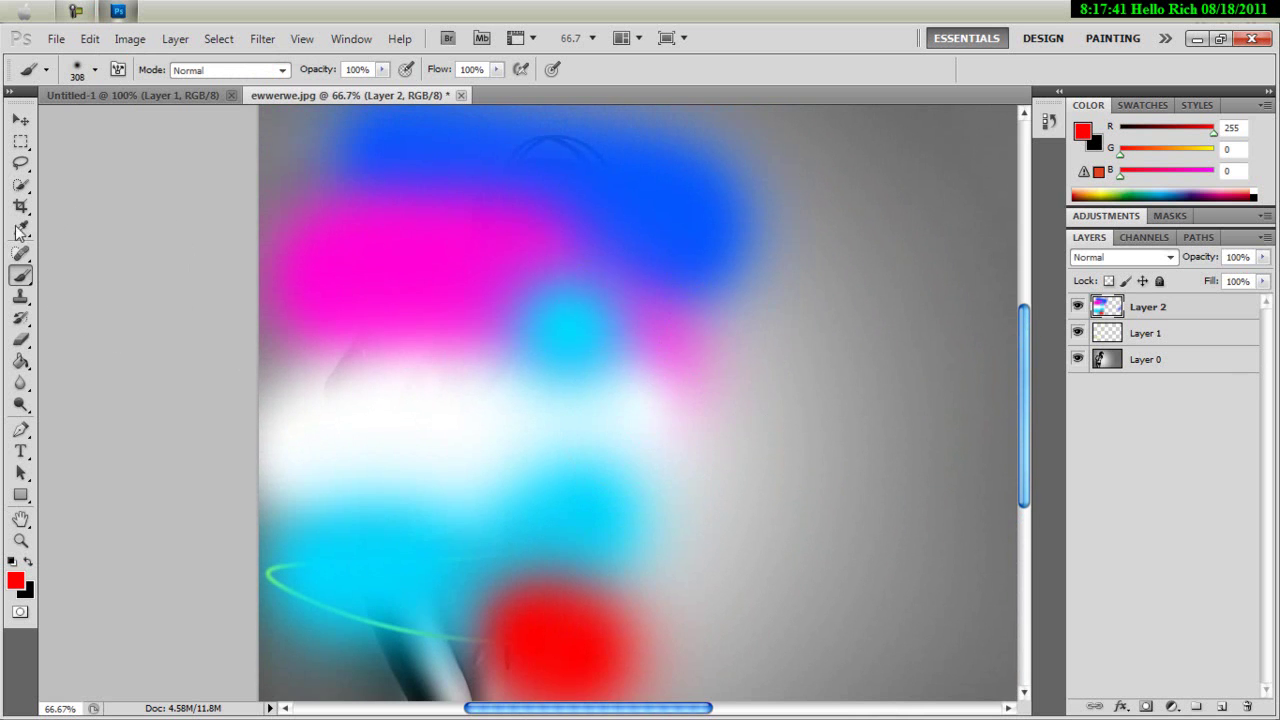
Step: With the Move tool, clip Layer 2 to Layer 1 so its colours tint only the streaks
click(21, 121)
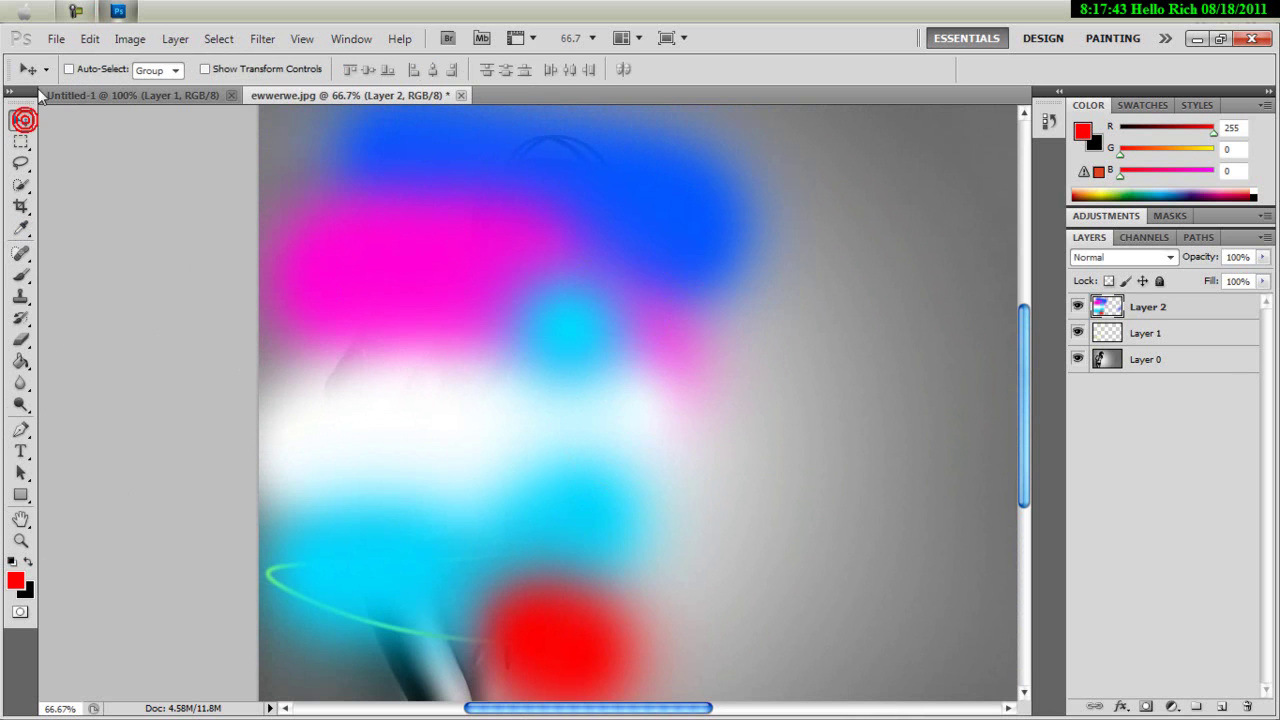
alt+click(1188, 321)
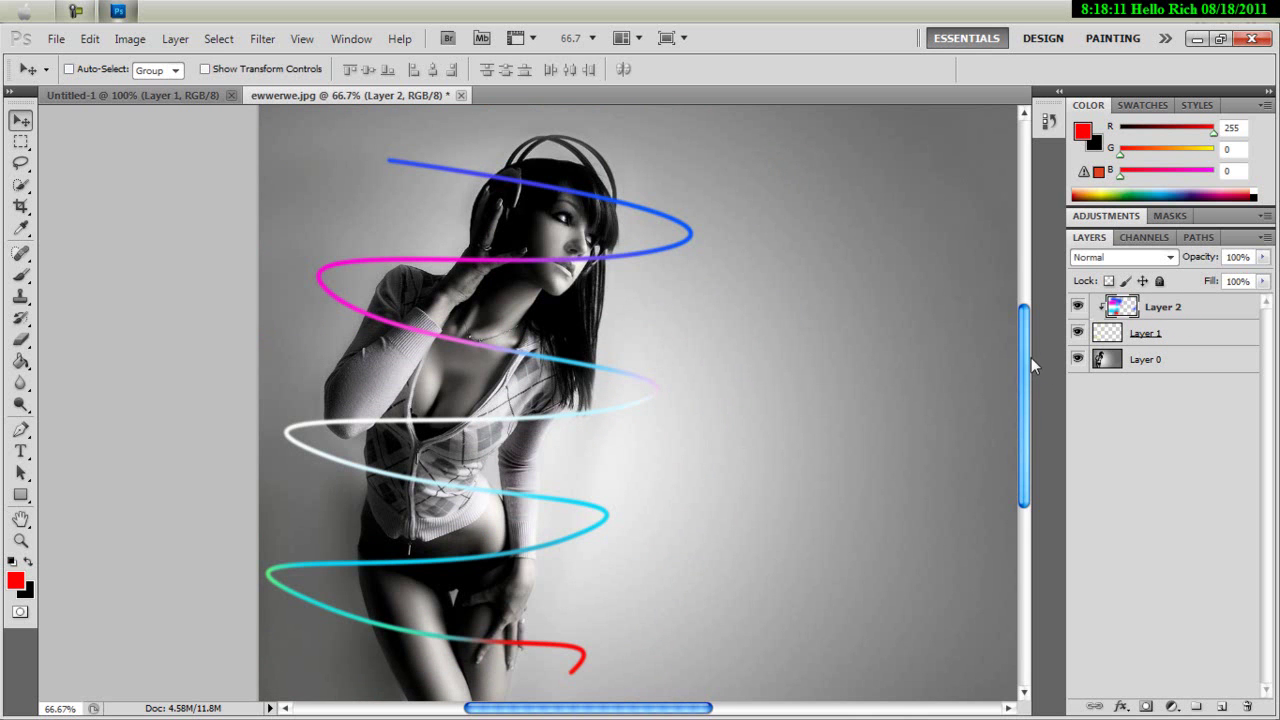
scroll(1031, 360, down, 3)
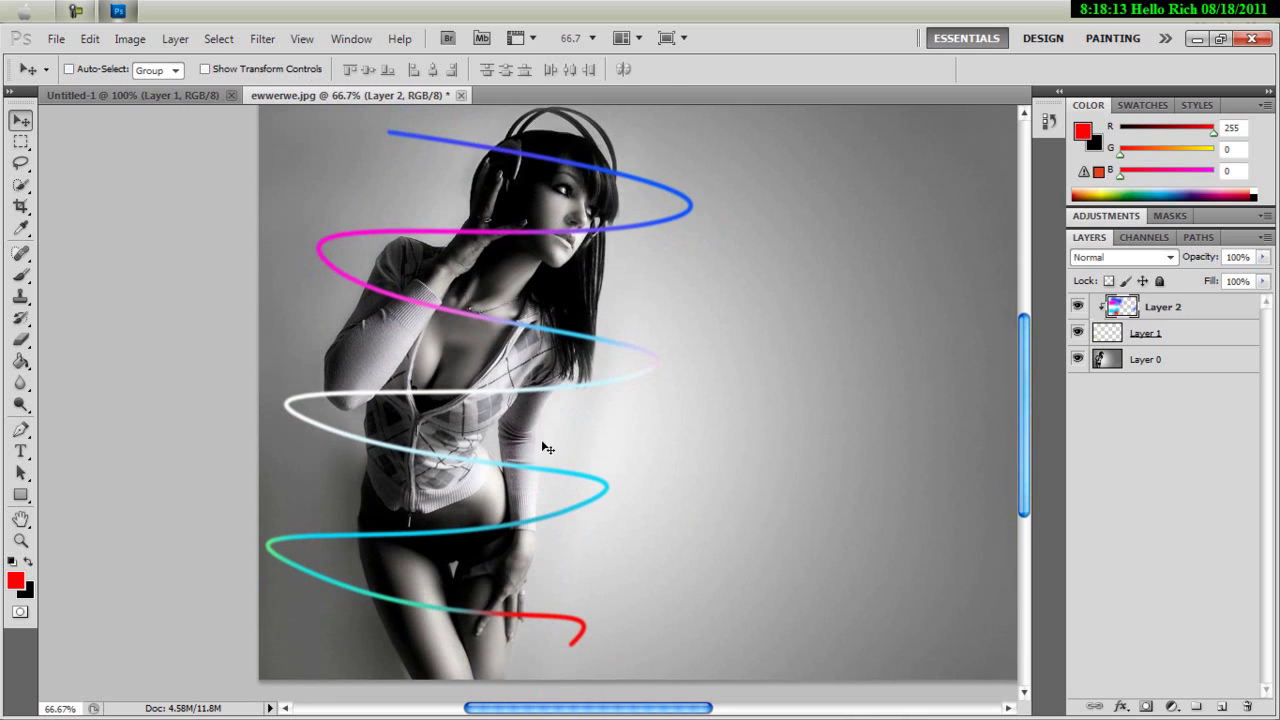
Step: Give Layer 1 a near-white Outer Glow with a size of 13 px
double_click(1190, 339)
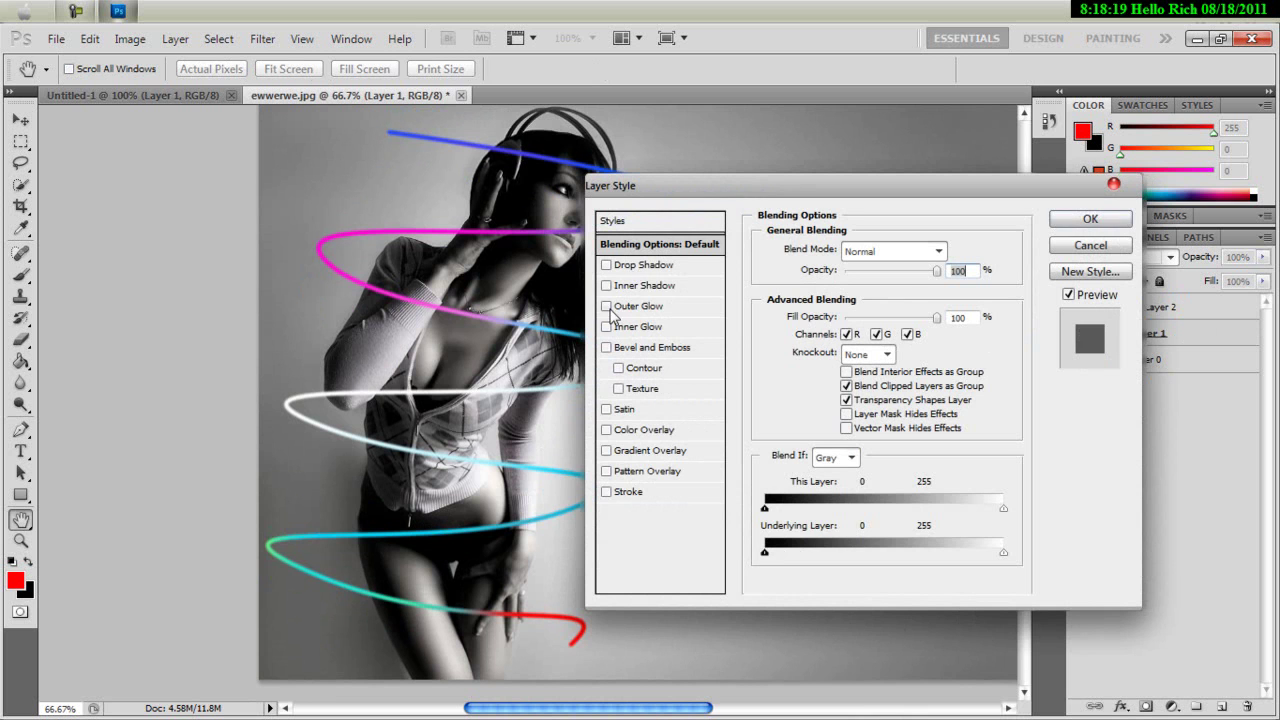
click(607, 306)
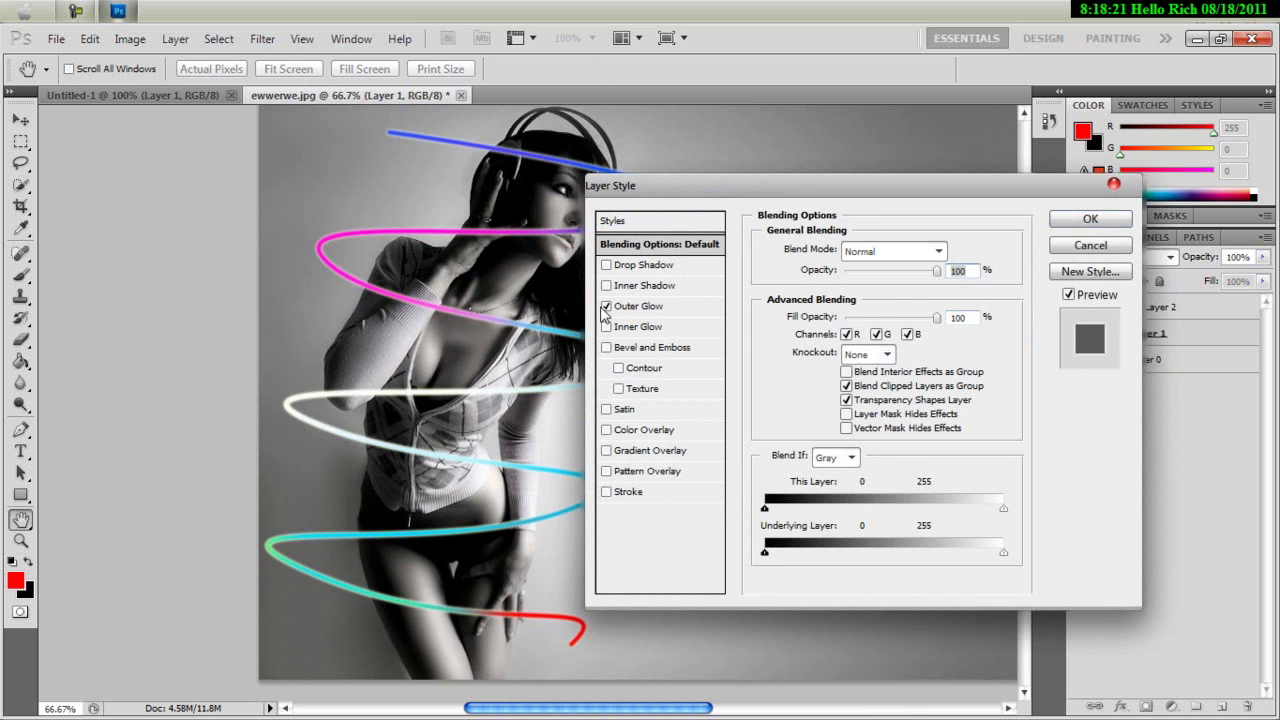
click(654, 306)
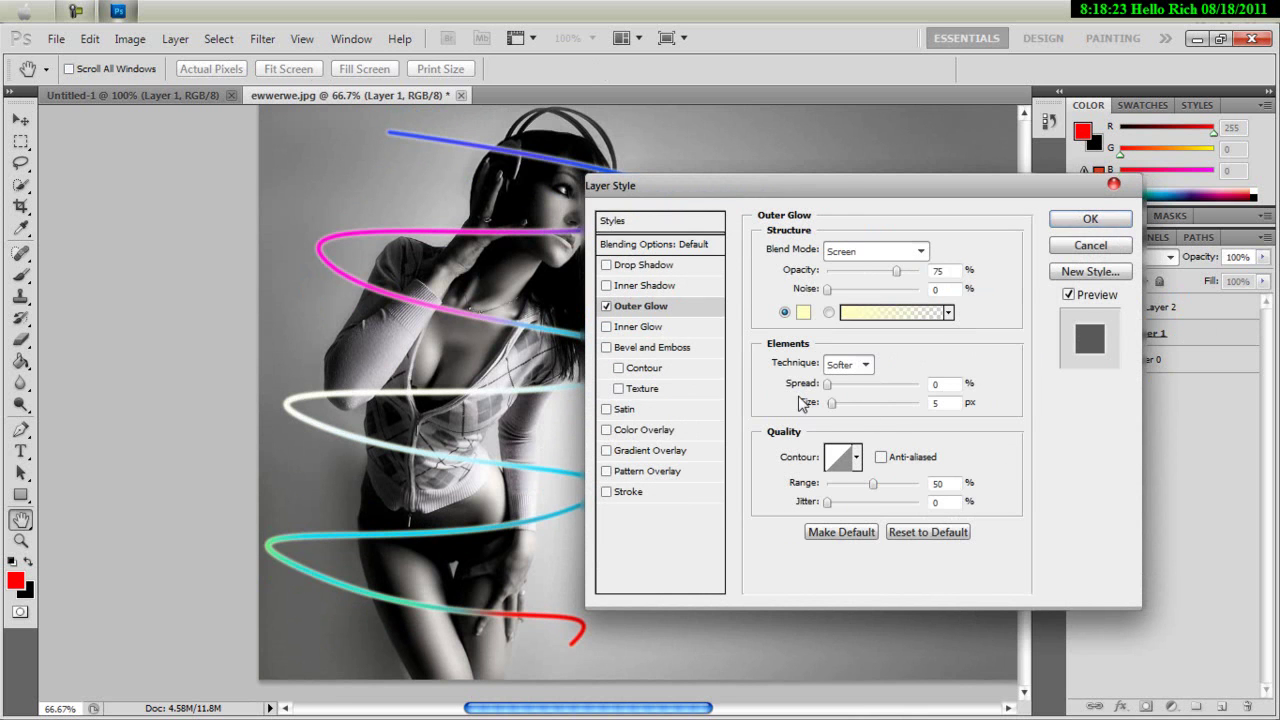
click(804, 314)
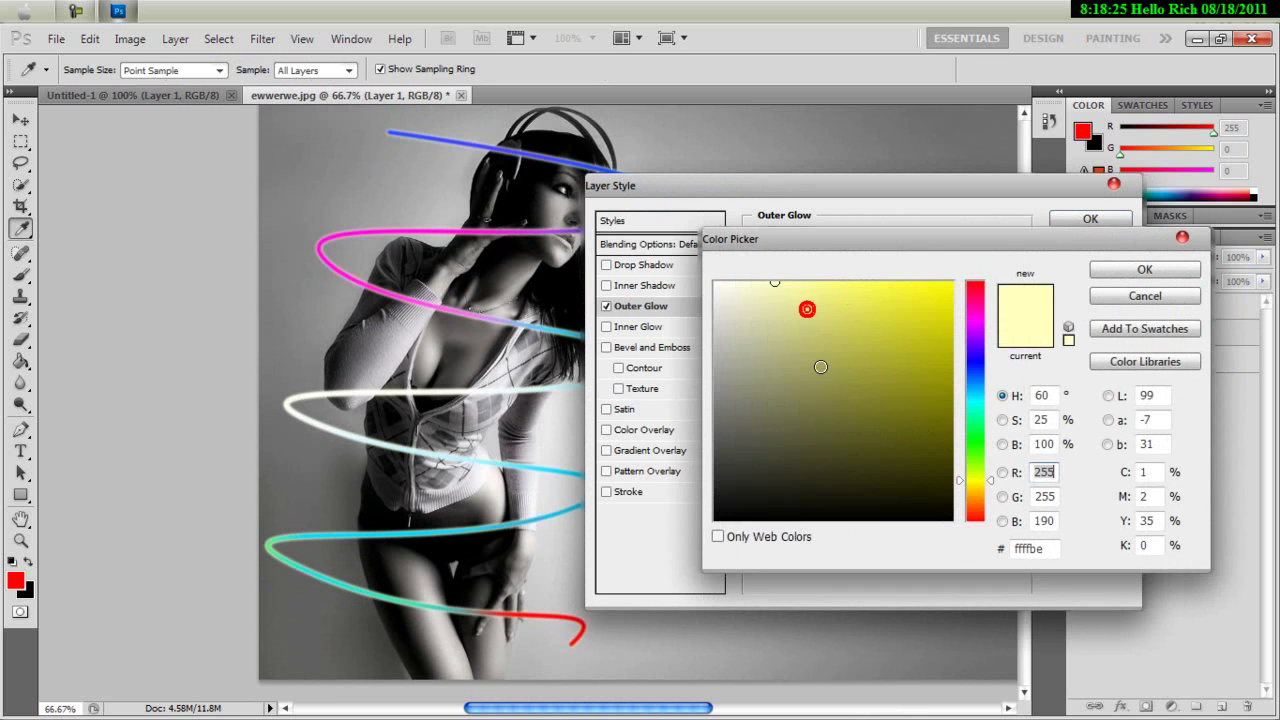
click(1068, 328)
click(1144, 269)
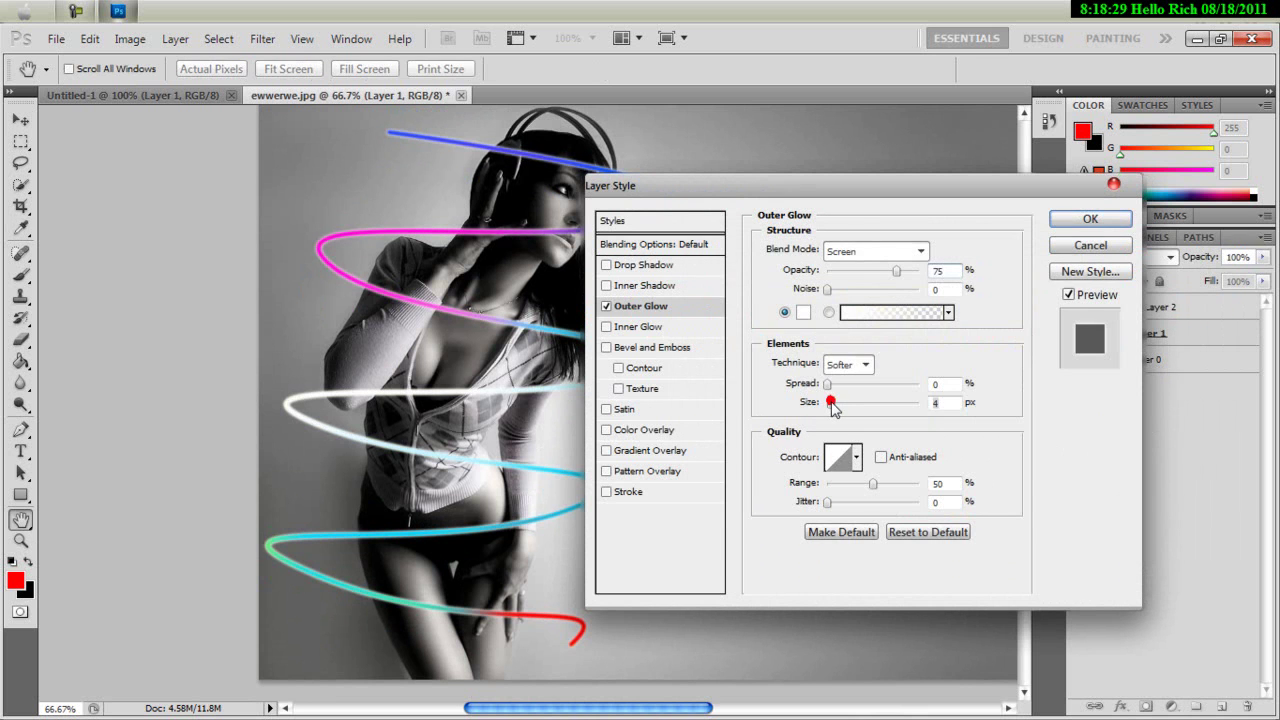
drag(831, 401, 838, 402)
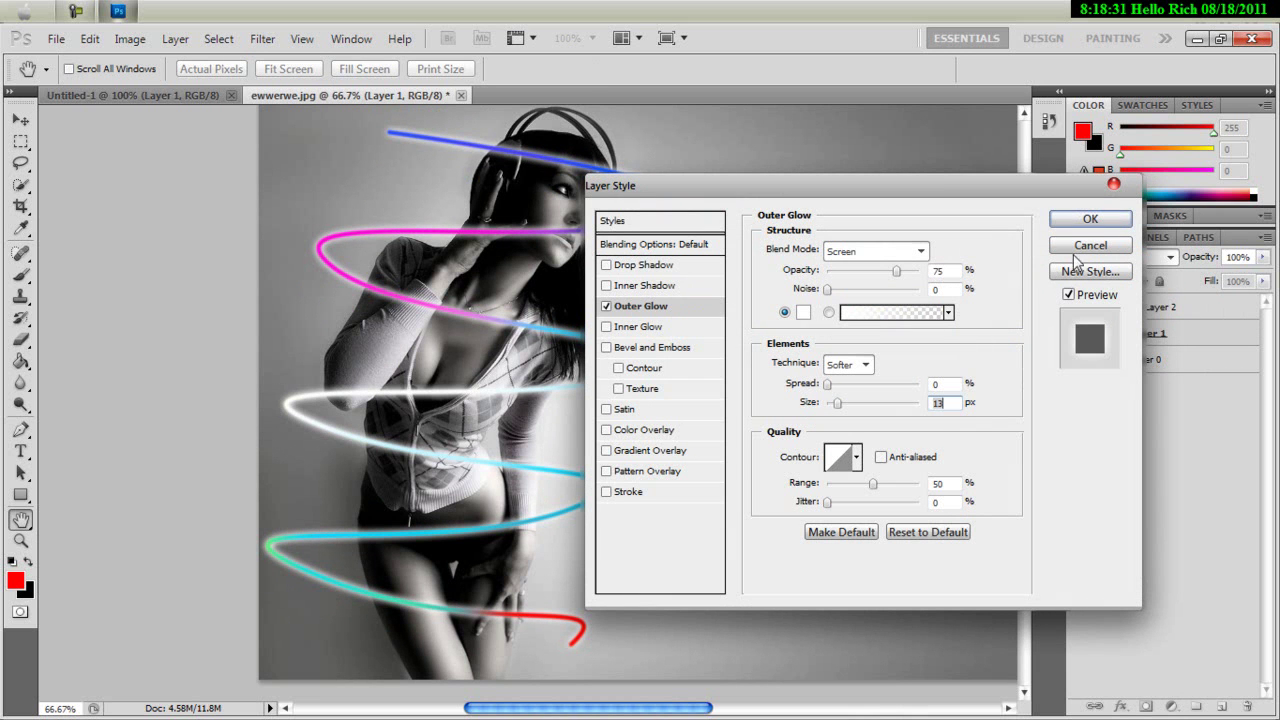
Step: Add a white 1 px Stroke in Normal blend mode and apply the layer style
click(614, 497)
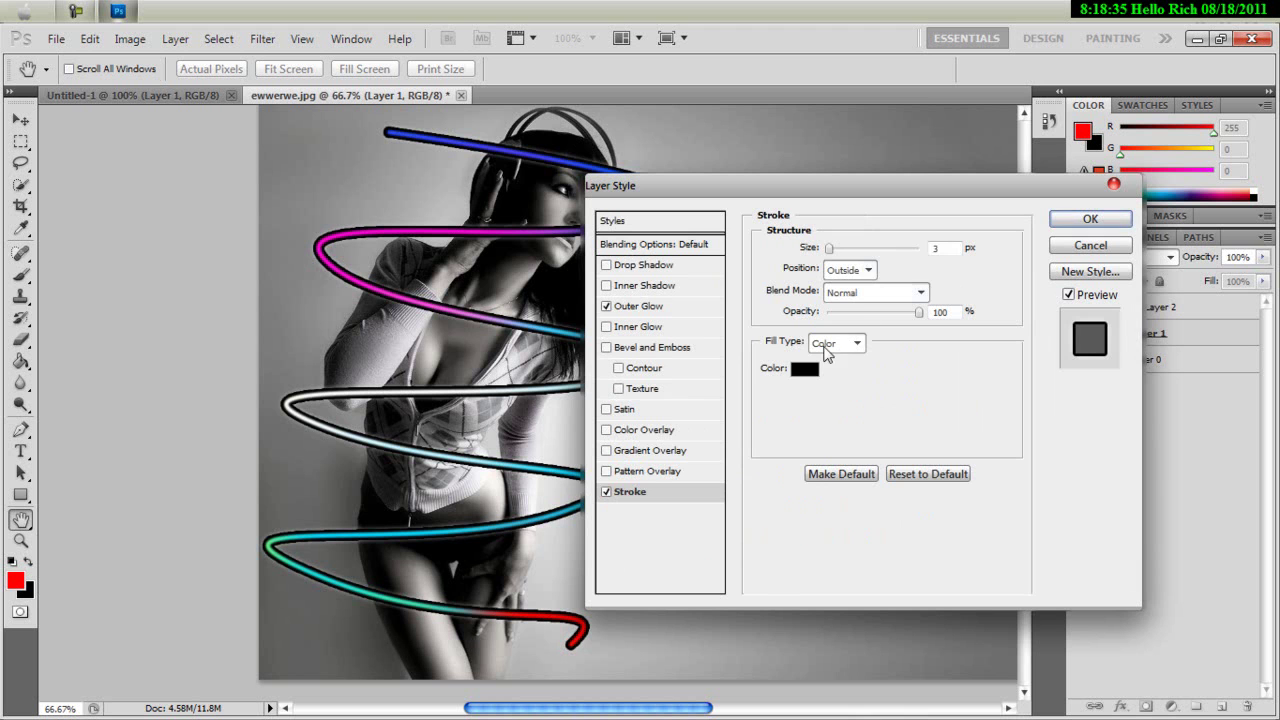
click(806, 371)
click(751, 220)
click(1140, 192)
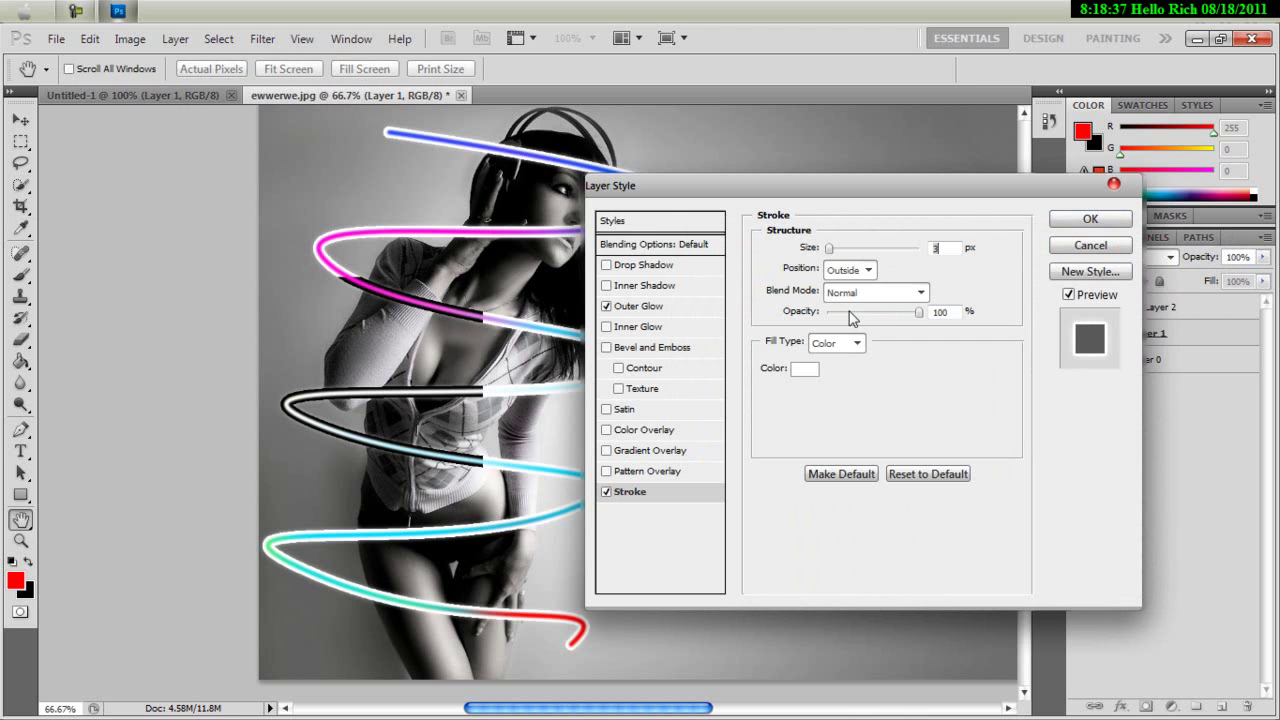
click(858, 293)
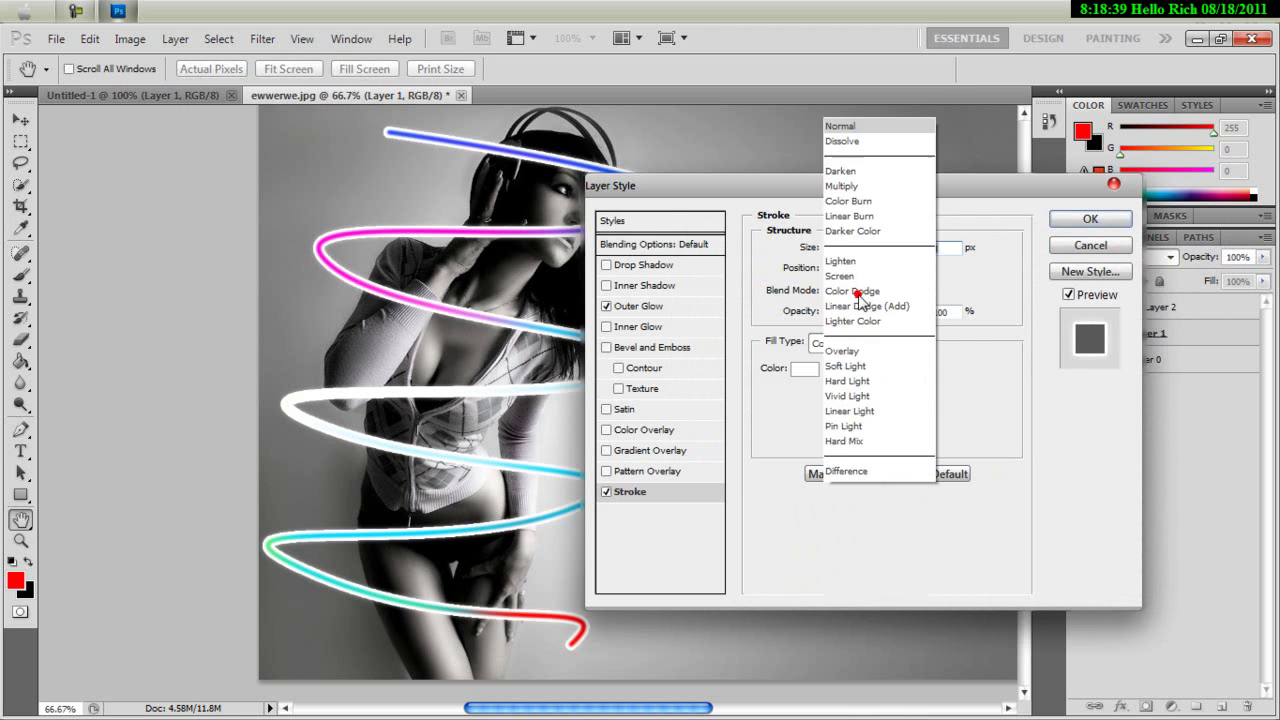
click(845, 9)
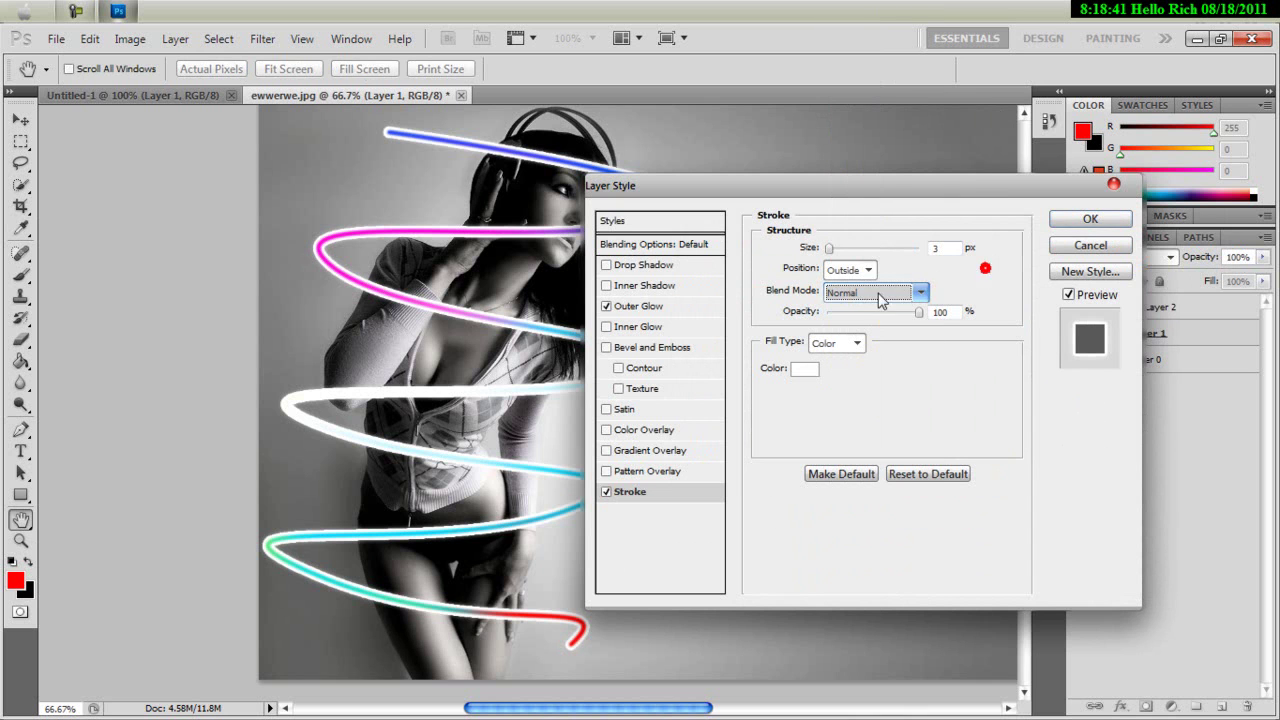
mouse_move(832, 252)
mouse_down()
mouse_move(866, 247)
mouse_move(828, 255)
mouse_up()
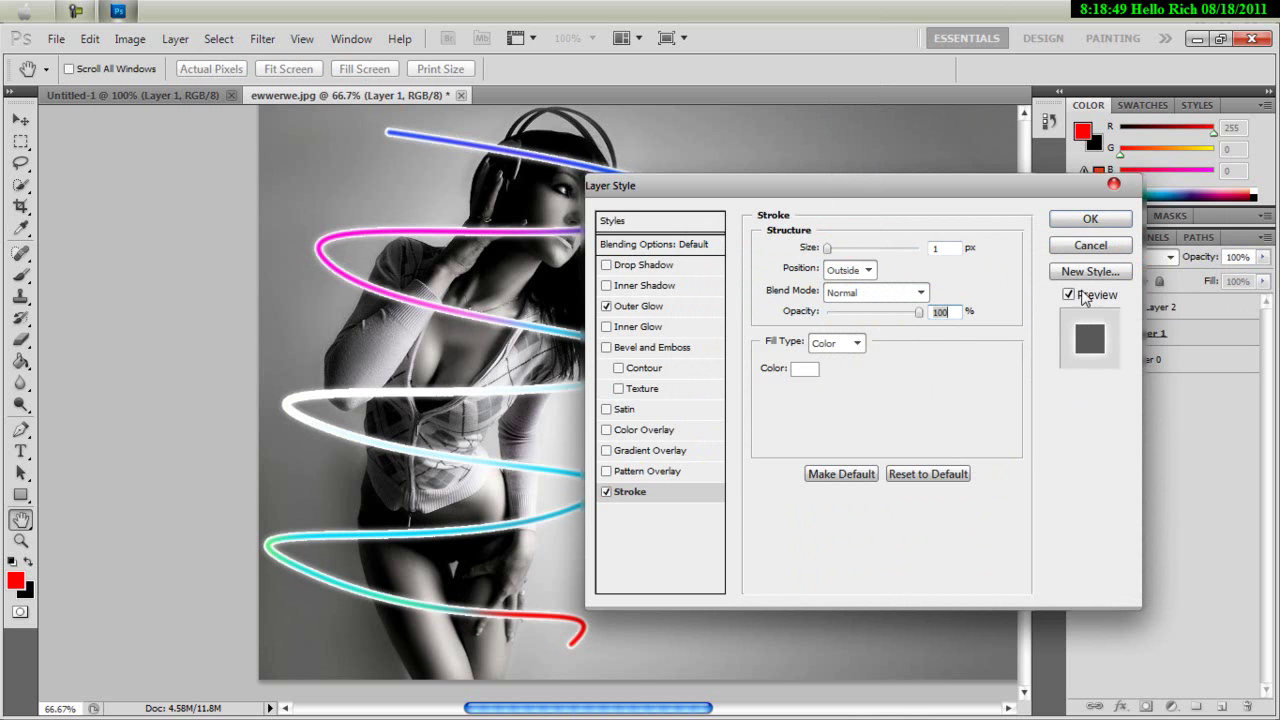
click(1090, 218)
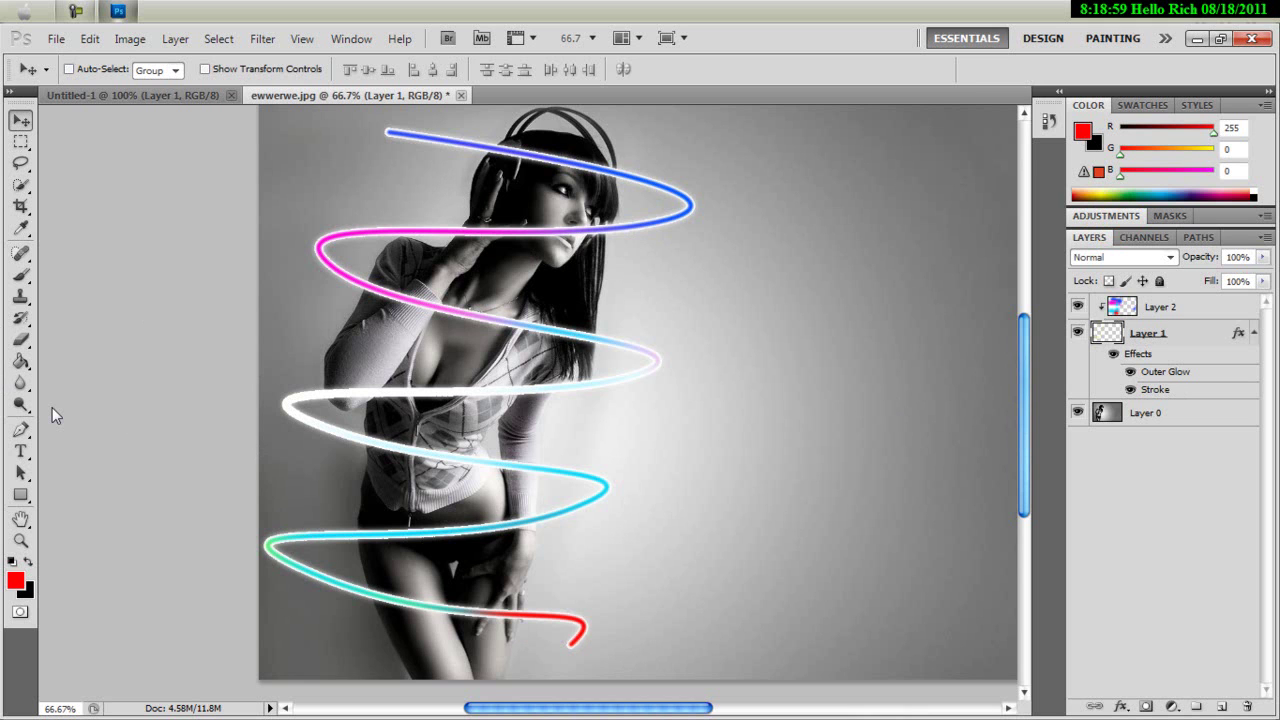
Step: Switch to the Eraser with a soft round brush at 154 px
click(24, 342)
click(94, 71)
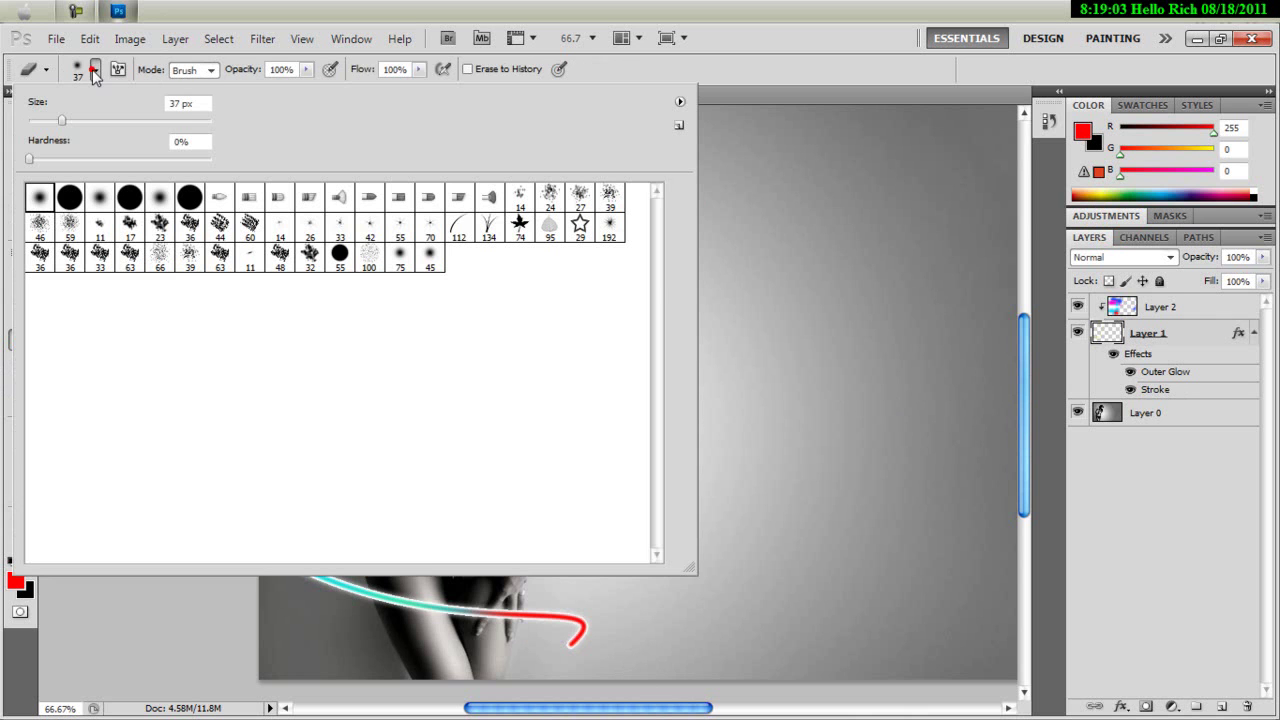
click(47, 193)
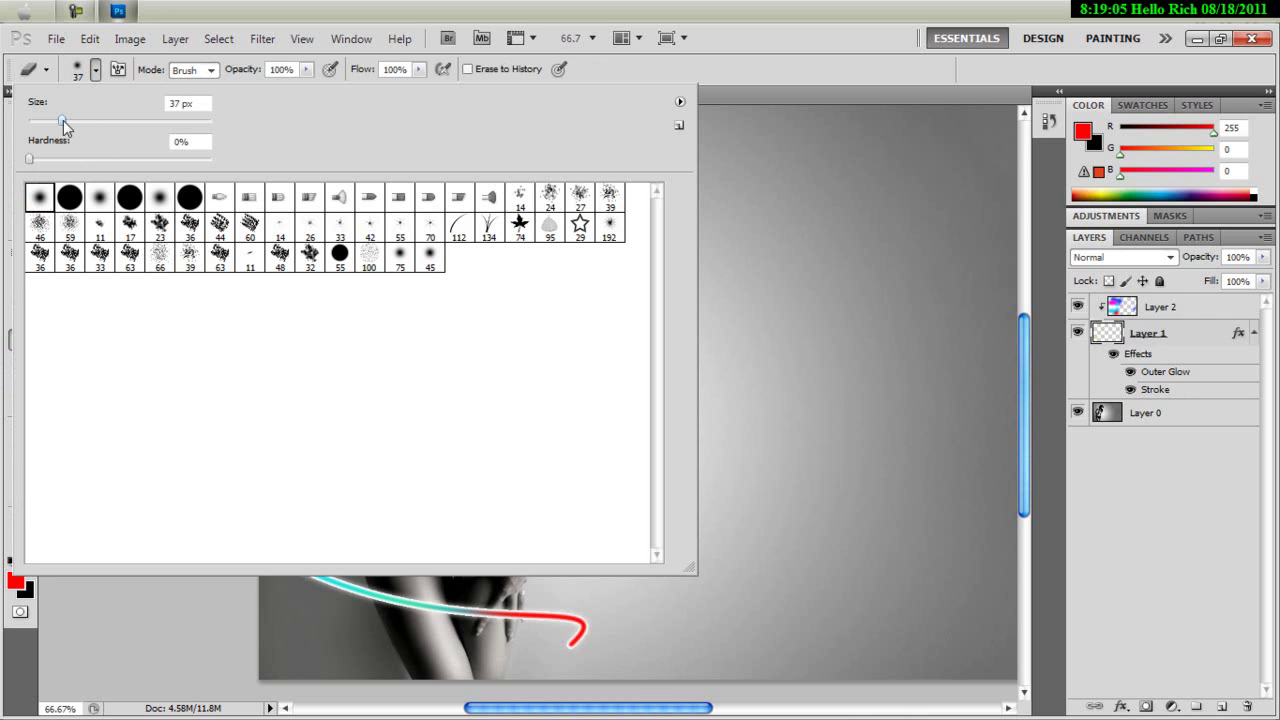
click(743, 74)
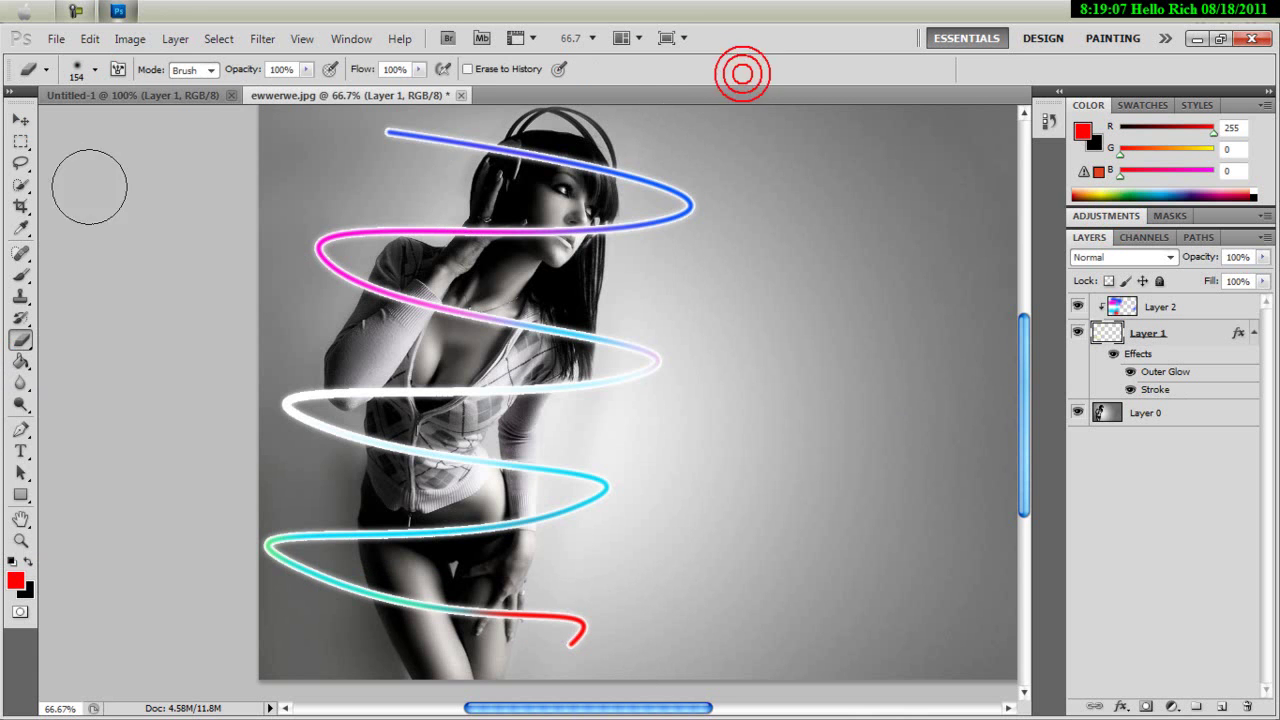
Step: Set the foreground colour to white
click(16, 586)
drag(767, 301, 714, 281)
click(1144, 269)
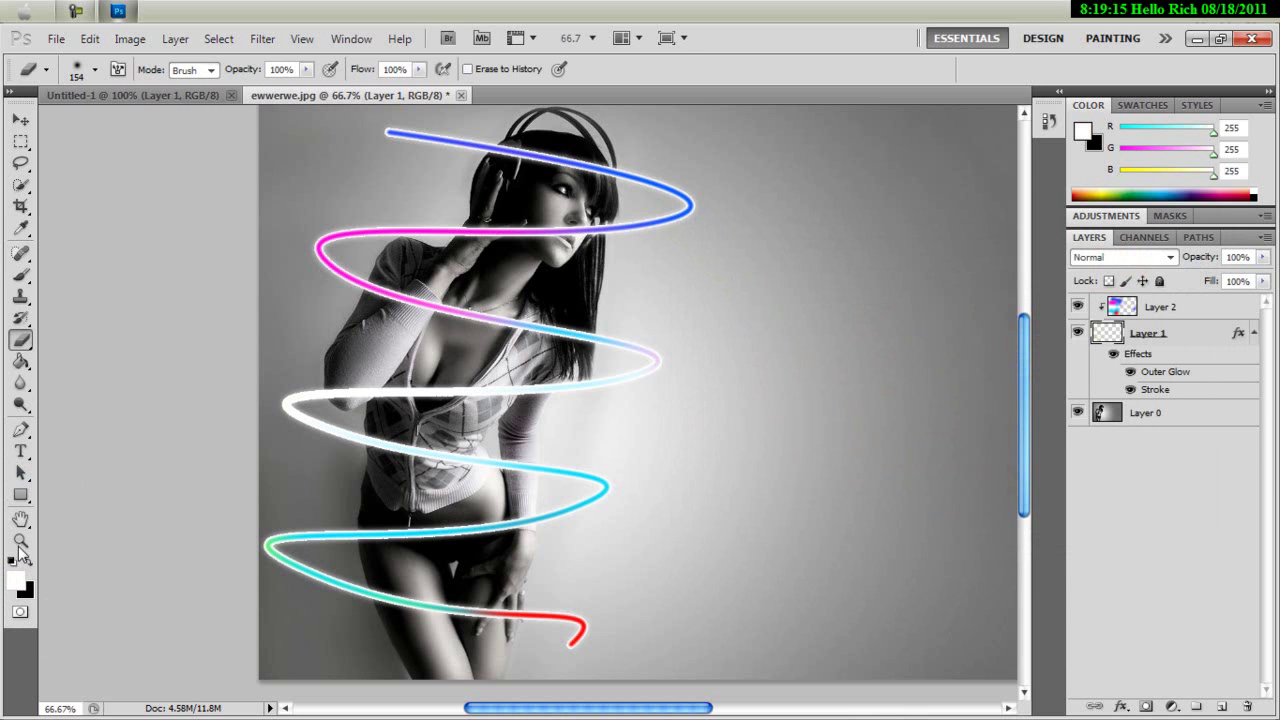
Step: Zoom out on the canvas, then use Fit Screen to show the entire image
click(20, 543)
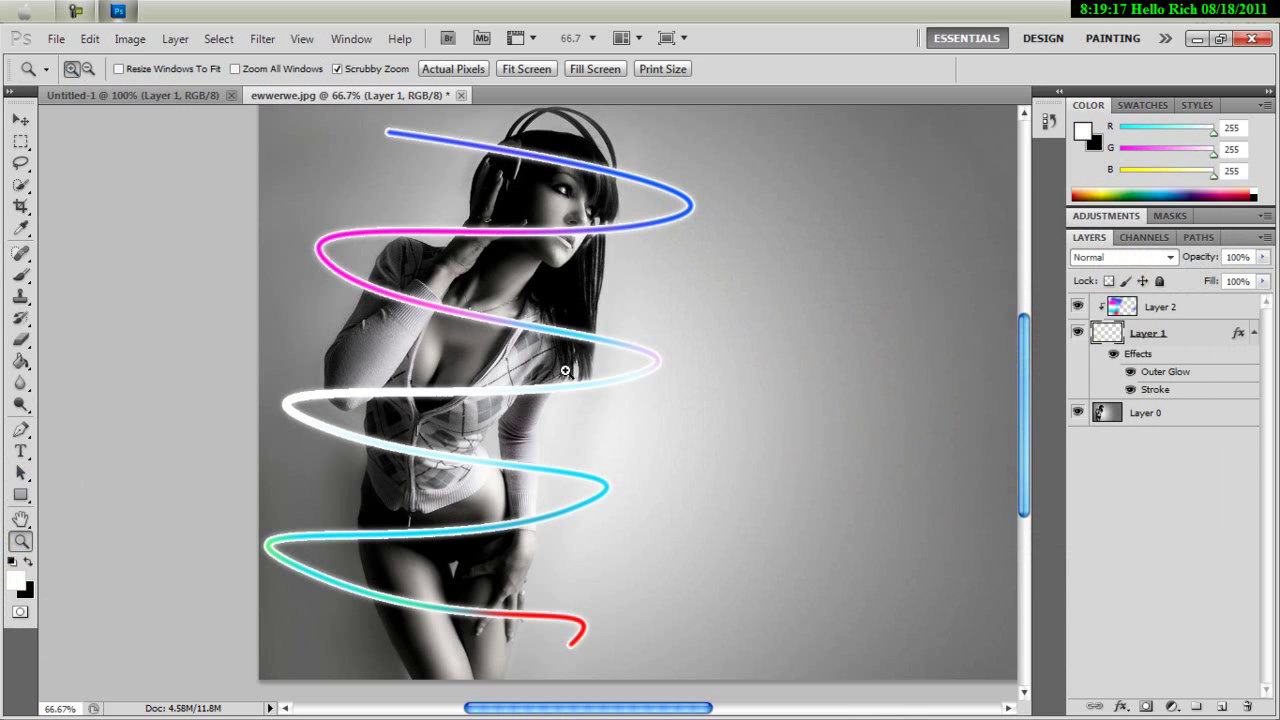
alt+click(572, 370)
click(606, 380)
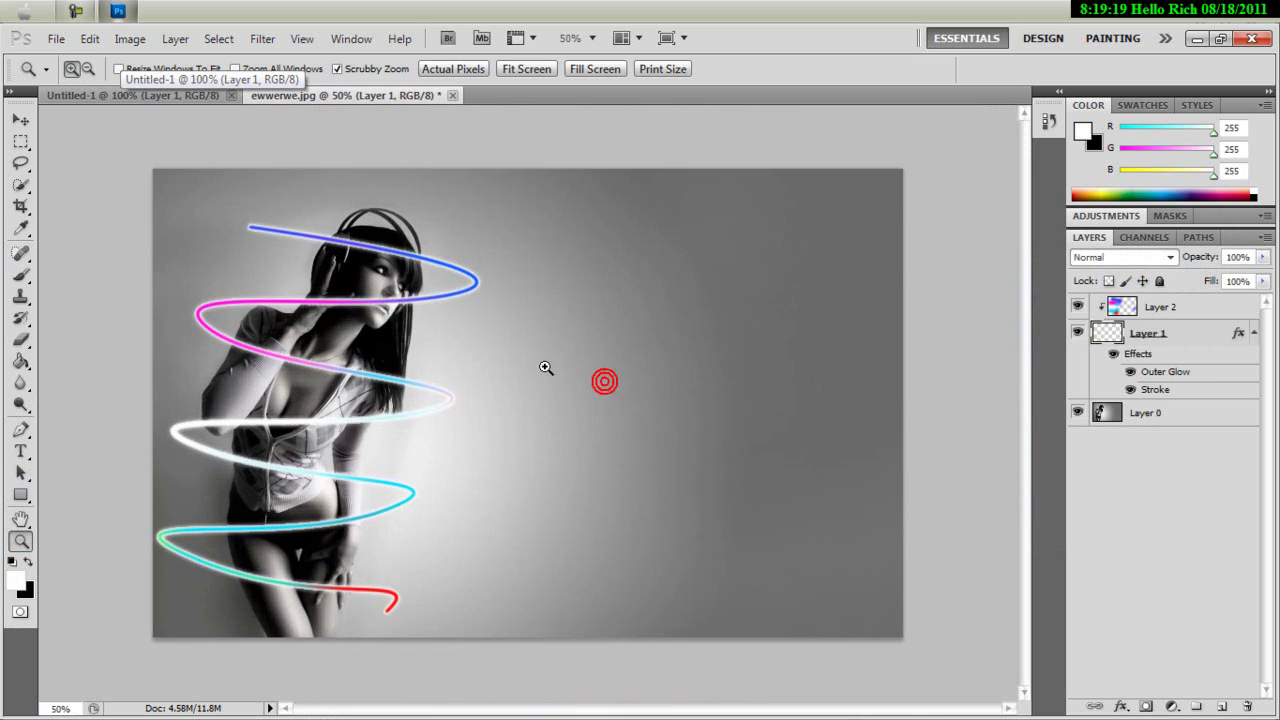
drag(524, 351, 483, 329)
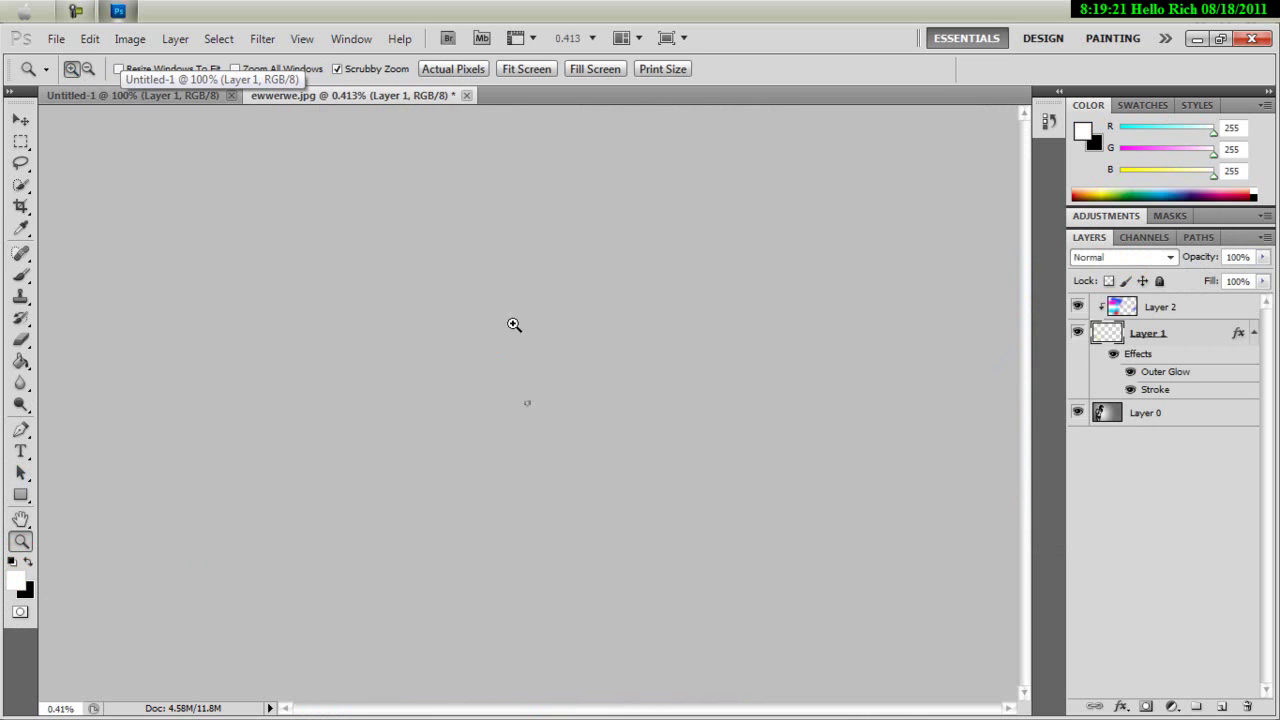
click(479, 299)
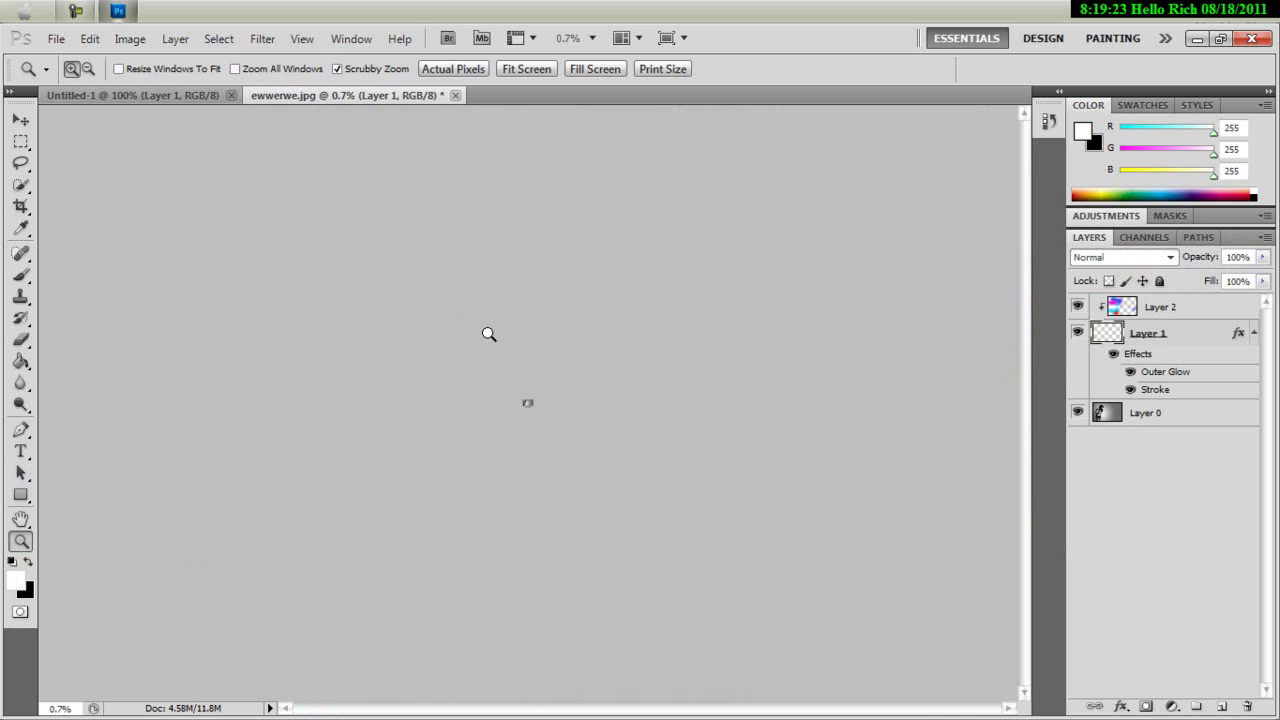
click(527, 72)
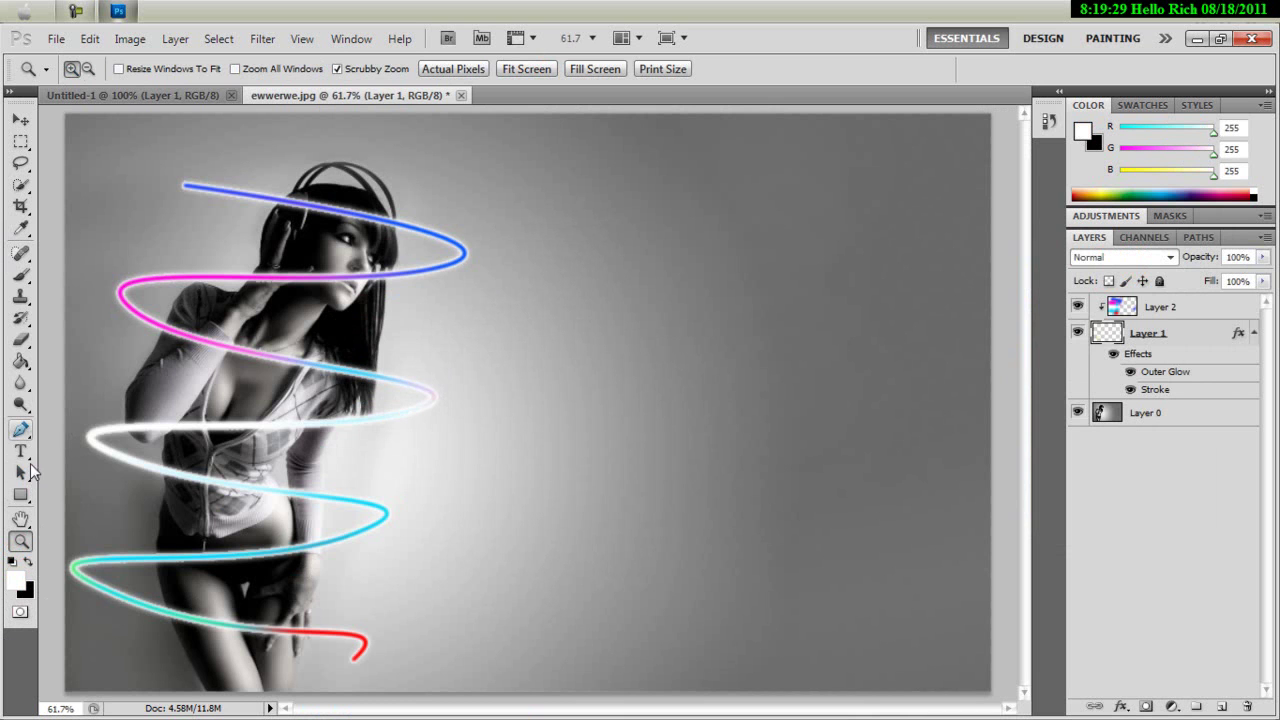
Step: Reduce the Eraser brush size to 80 px
click(22, 337)
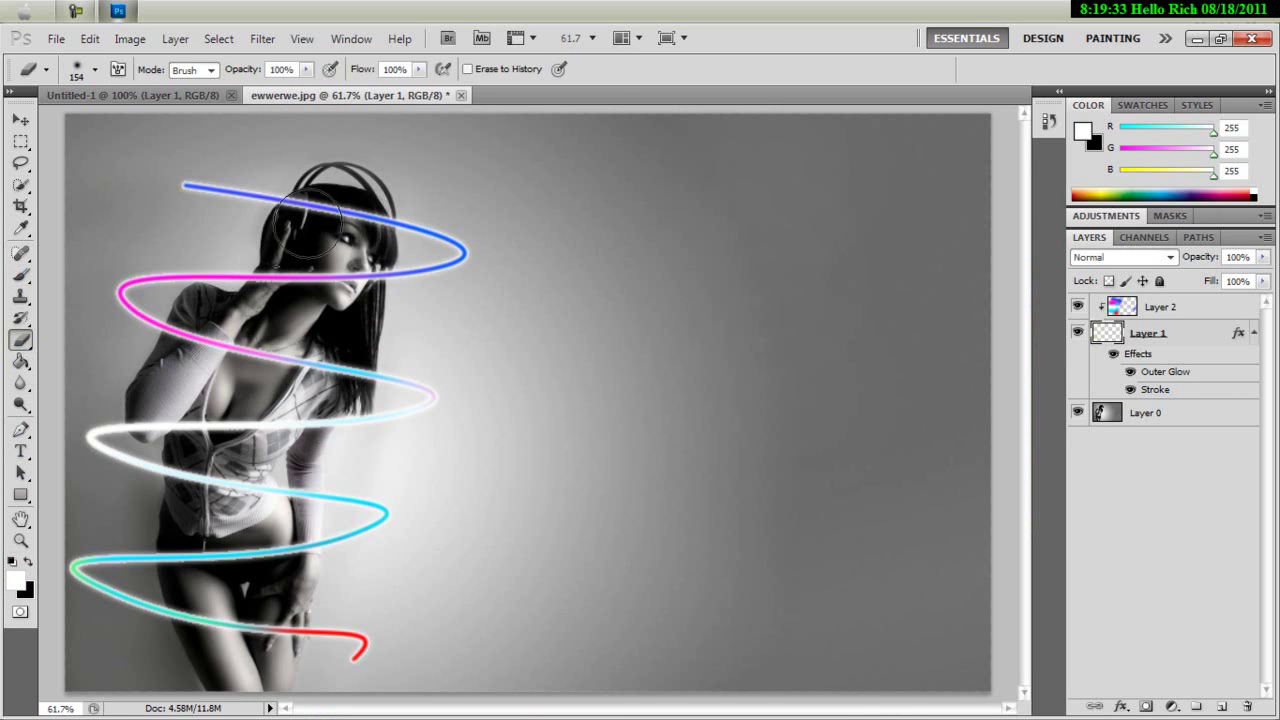
click(96, 70)
drag(144, 121, 115, 121)
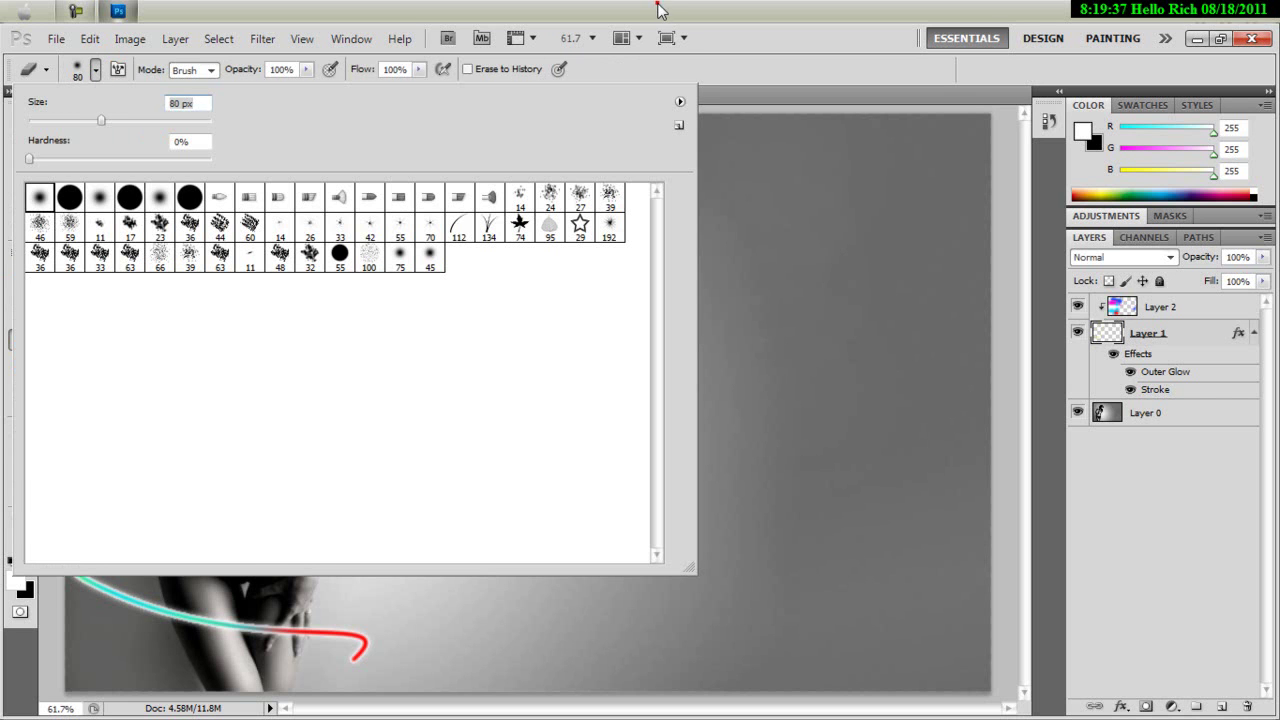
key(Return)
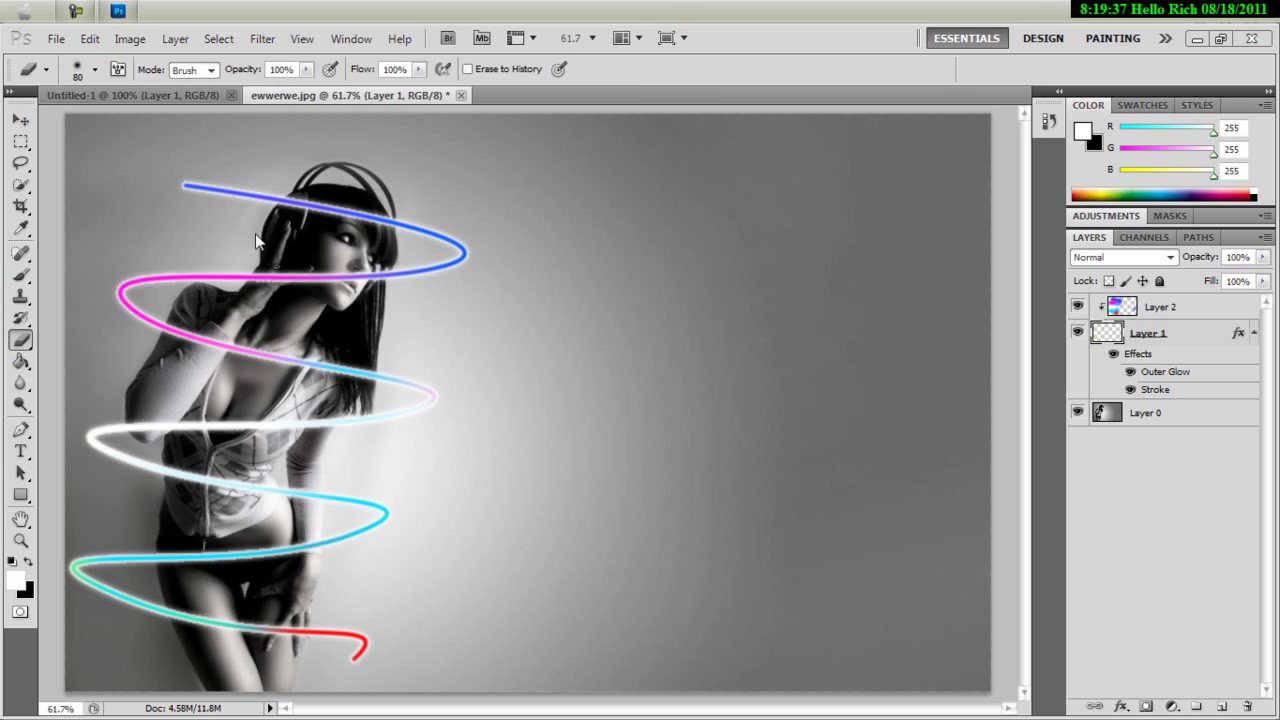
click(22, 341)
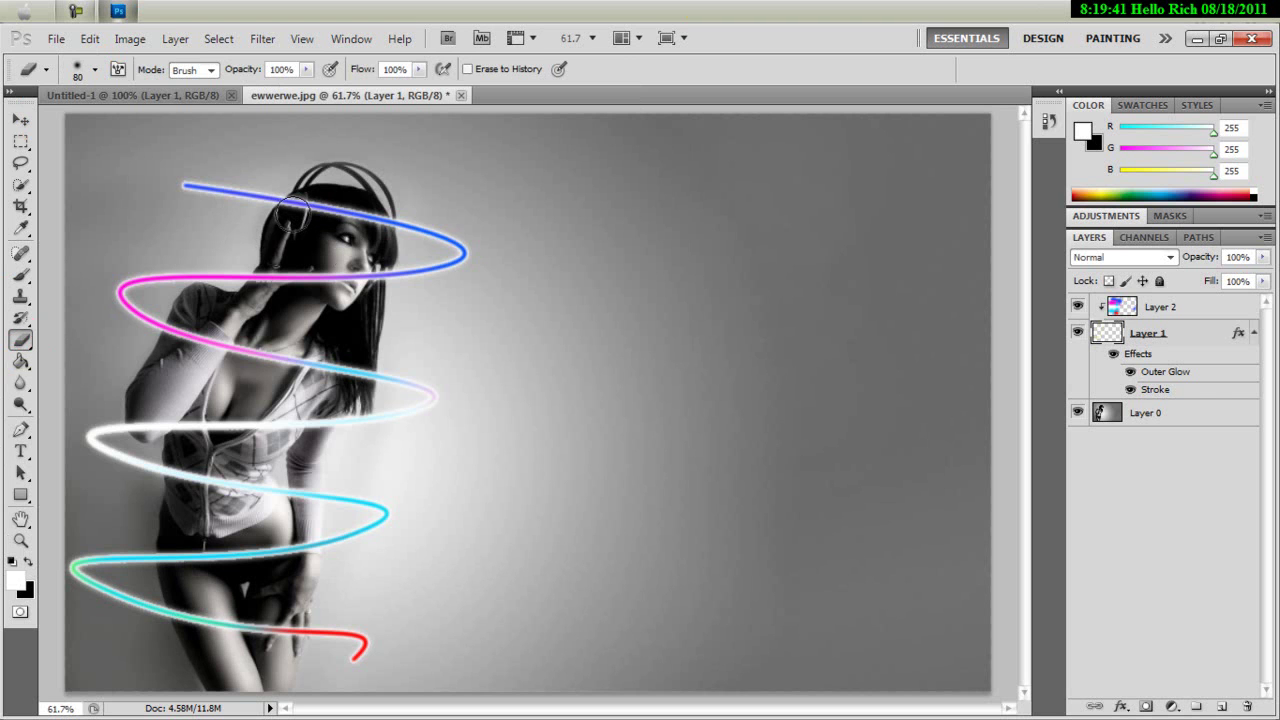
Step: Erase the spiral where it crosses the headphones, arm, hair, chest and thigh
mouse_move(290, 213)
mouse_down()
mouse_move(392, 226)
mouse_move(378, 214)
mouse_move(376, 226)
mouse_up()
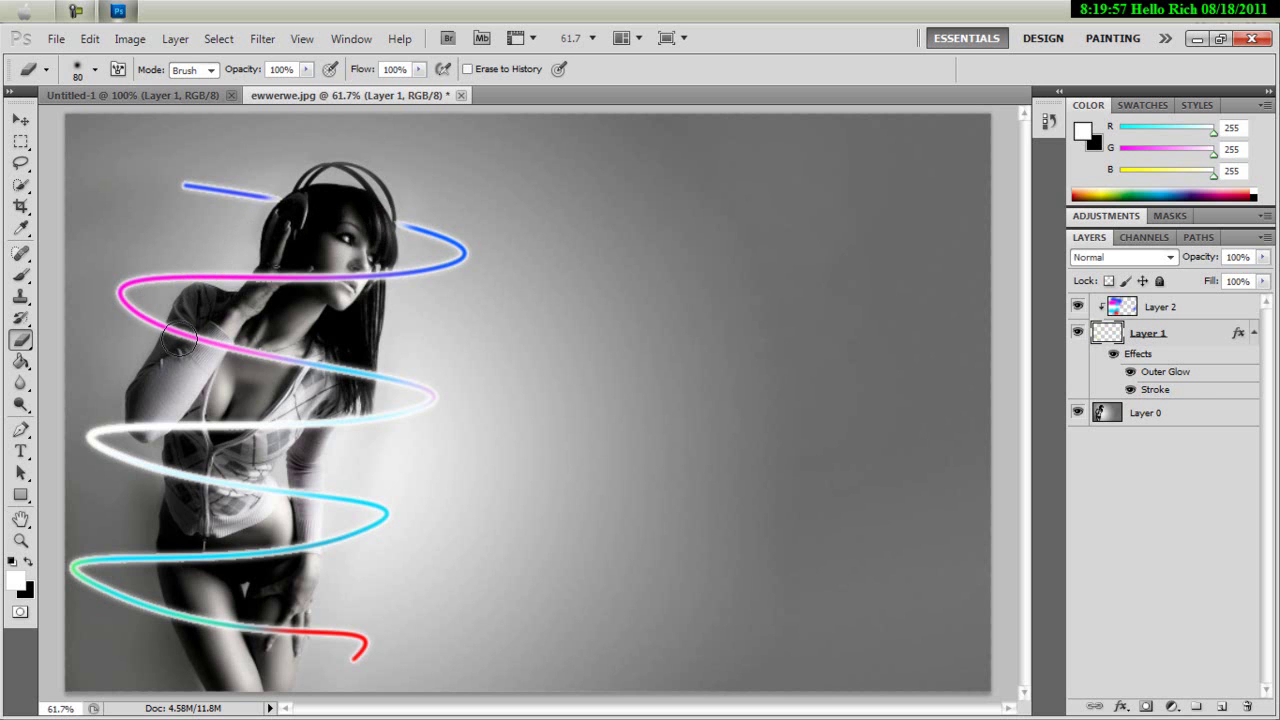
mouse_move(180, 340)
mouse_down()
mouse_move(210, 328)
mouse_move(227, 362)
mouse_move(258, 336)
mouse_move(277, 341)
mouse_move(279, 359)
mouse_move(262, 364)
mouse_move(310, 367)
mouse_up()
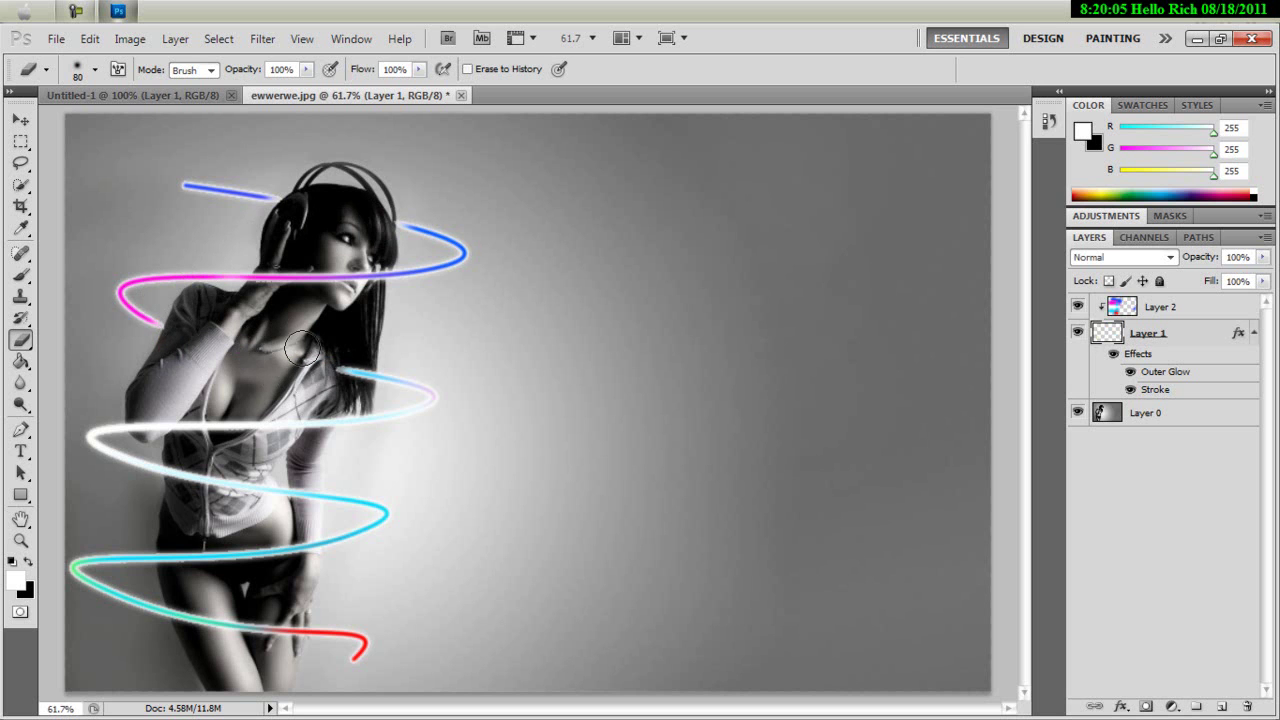
mouse_move(306, 347)
mouse_down()
mouse_move(338, 382)
mouse_move(376, 380)
mouse_up()
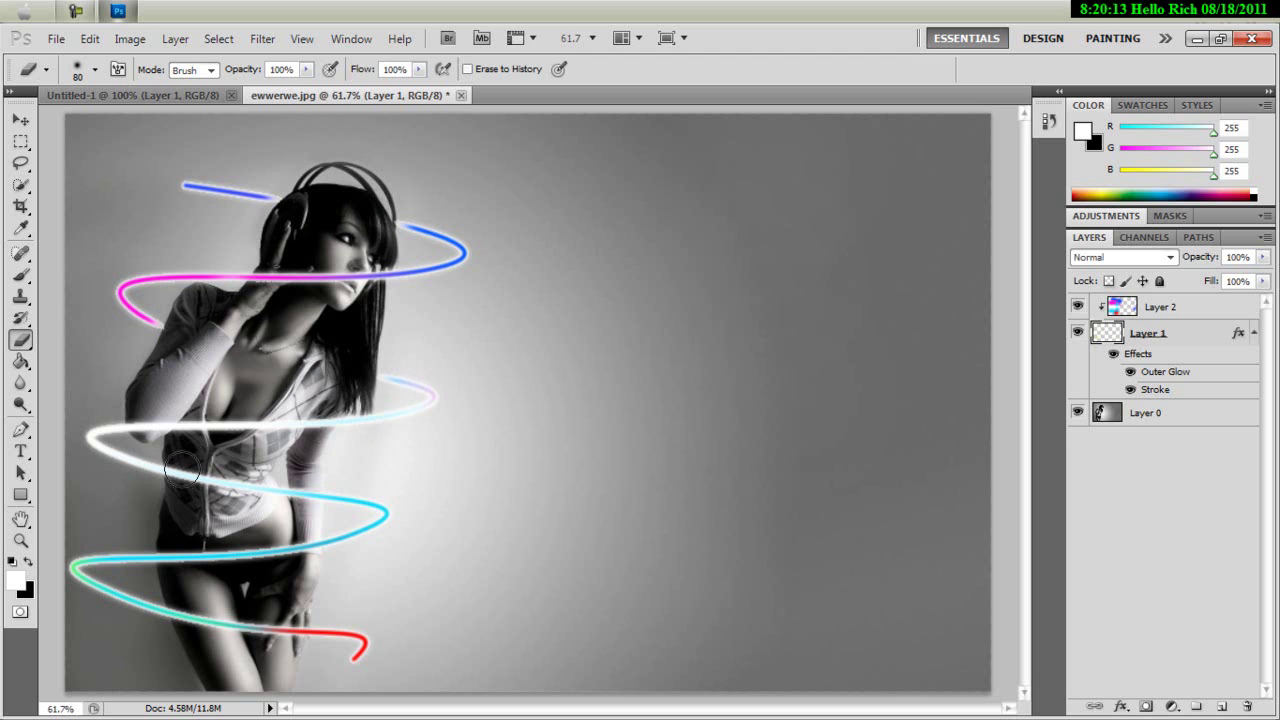
mouse_move(182, 468)
mouse_down()
mouse_move(200, 485)
mouse_move(224, 466)
mouse_move(274, 490)
mouse_move(309, 487)
mouse_up()
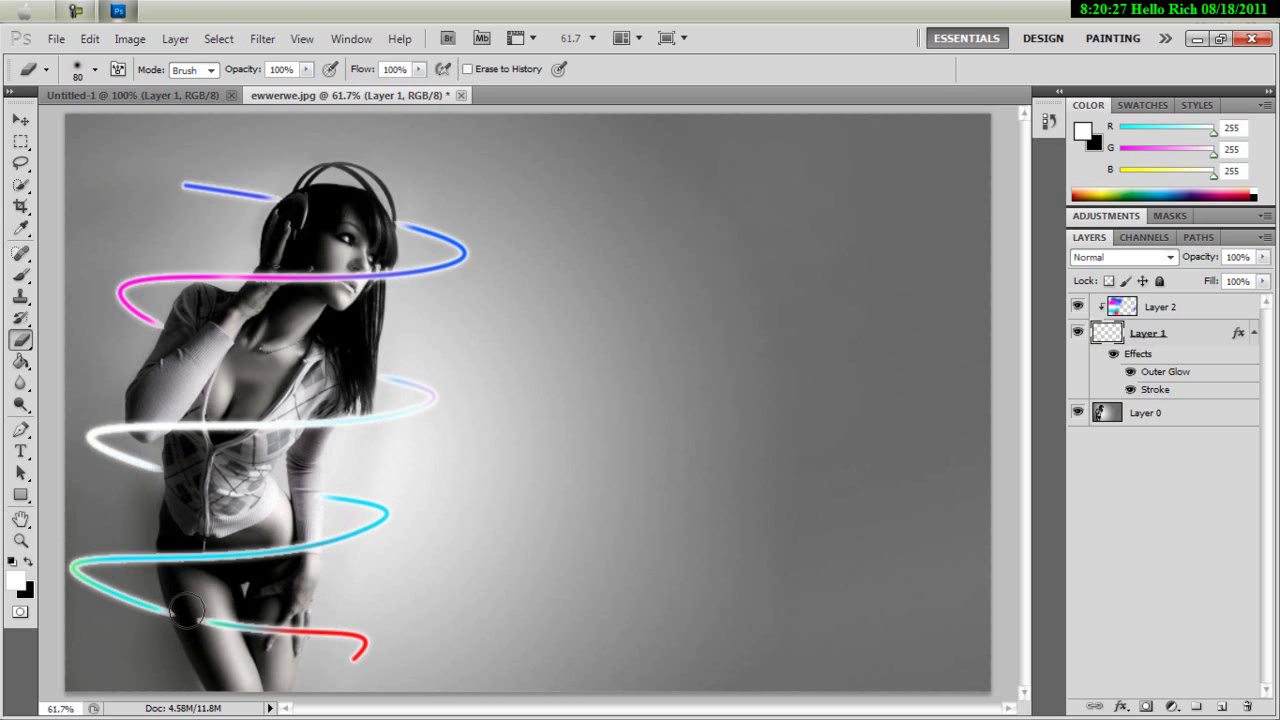
mouse_move(187, 615)
mouse_down()
mouse_move(220, 606)
mouse_move(228, 635)
mouse_move(246, 614)
mouse_move(250, 637)
mouse_move(258, 625)
mouse_move(304, 634)
mouse_up()
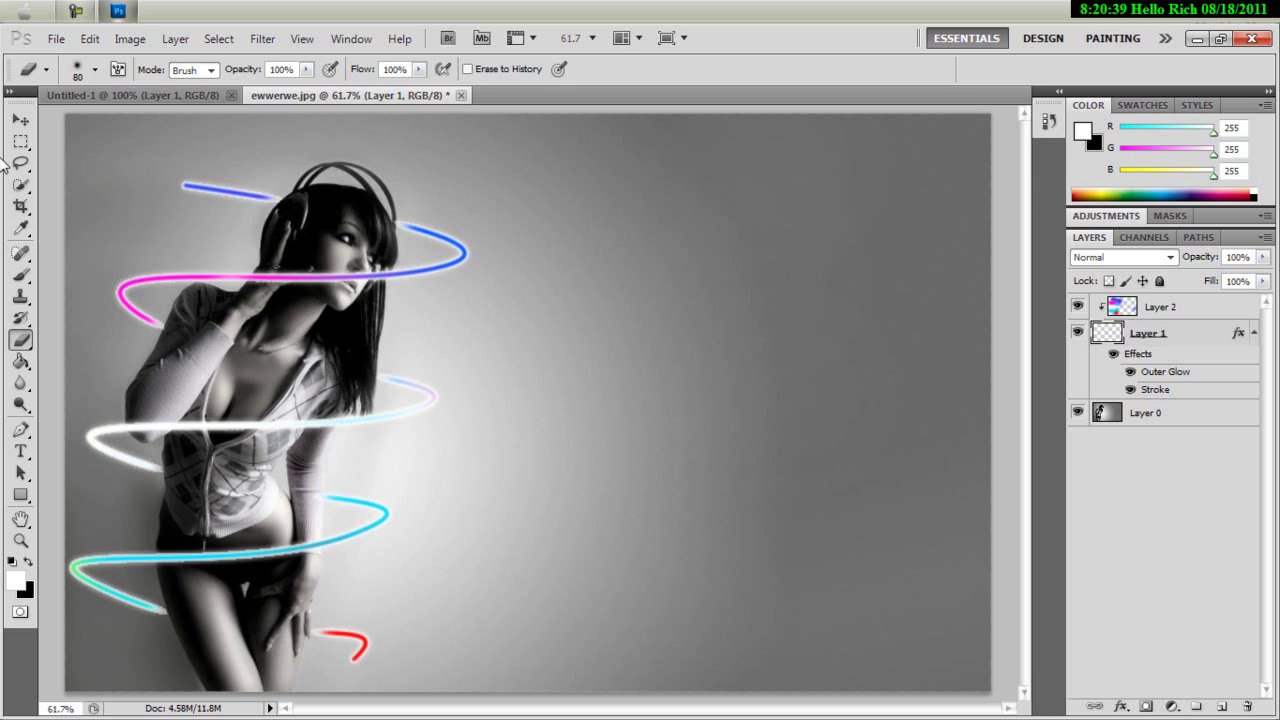
Step: Fit the image to the window and zoom out to view the whole composition
click(23, 120)
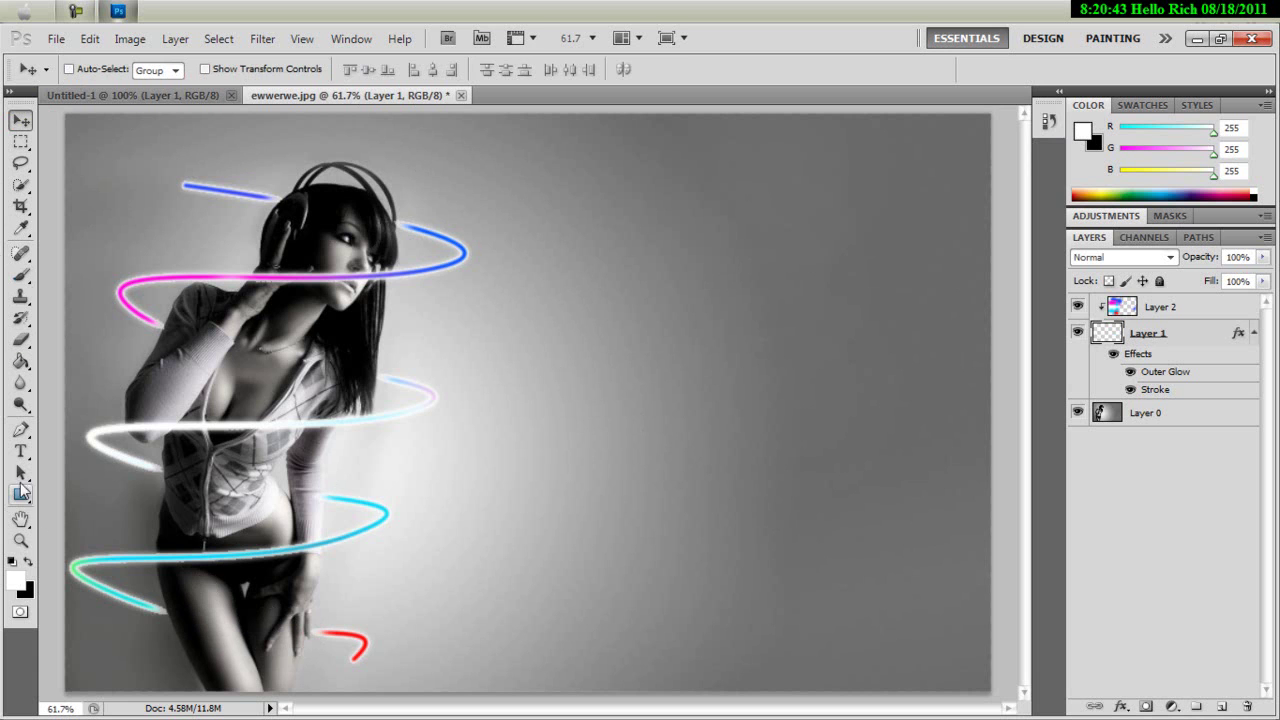
click(21, 541)
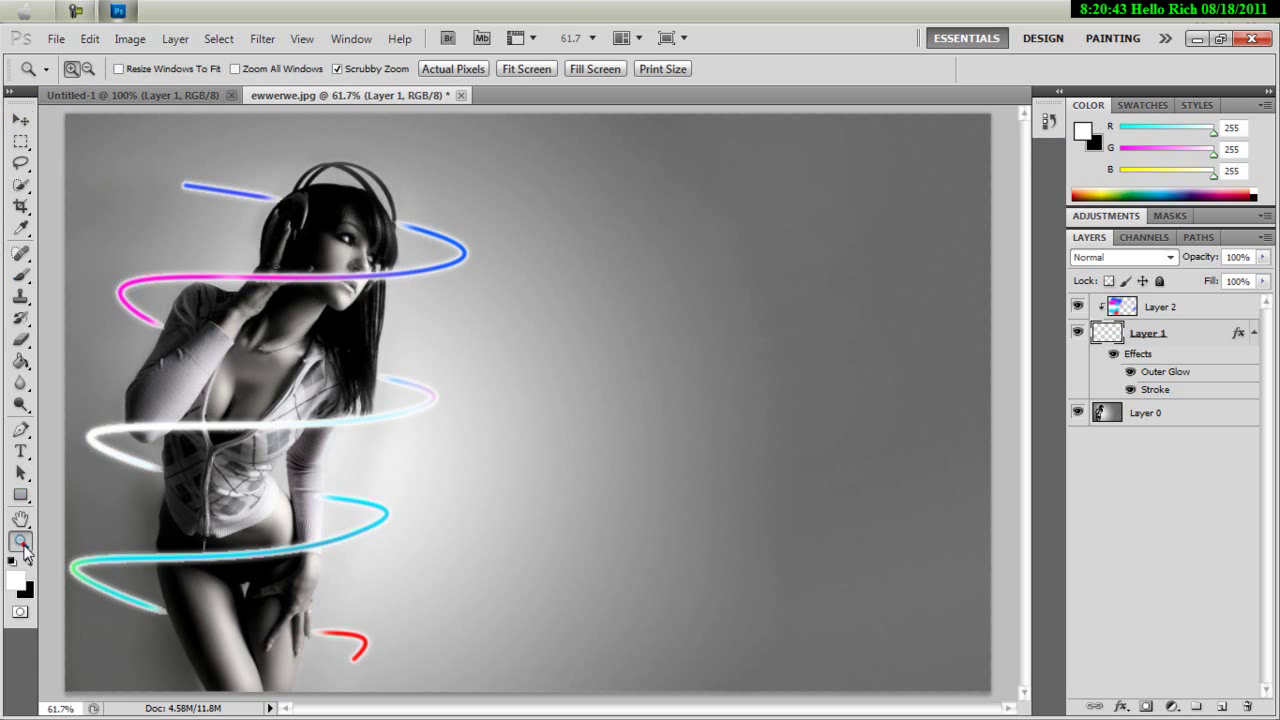
click(524, 66)
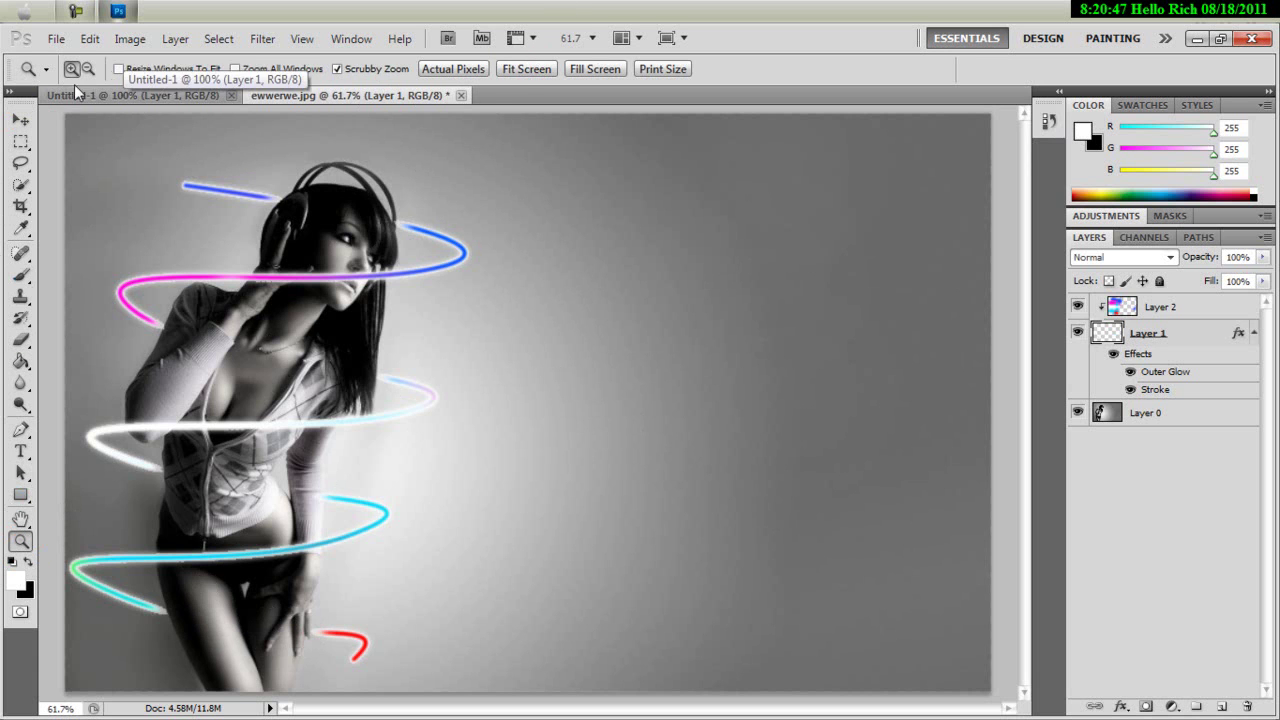
alt+click(480, 328)
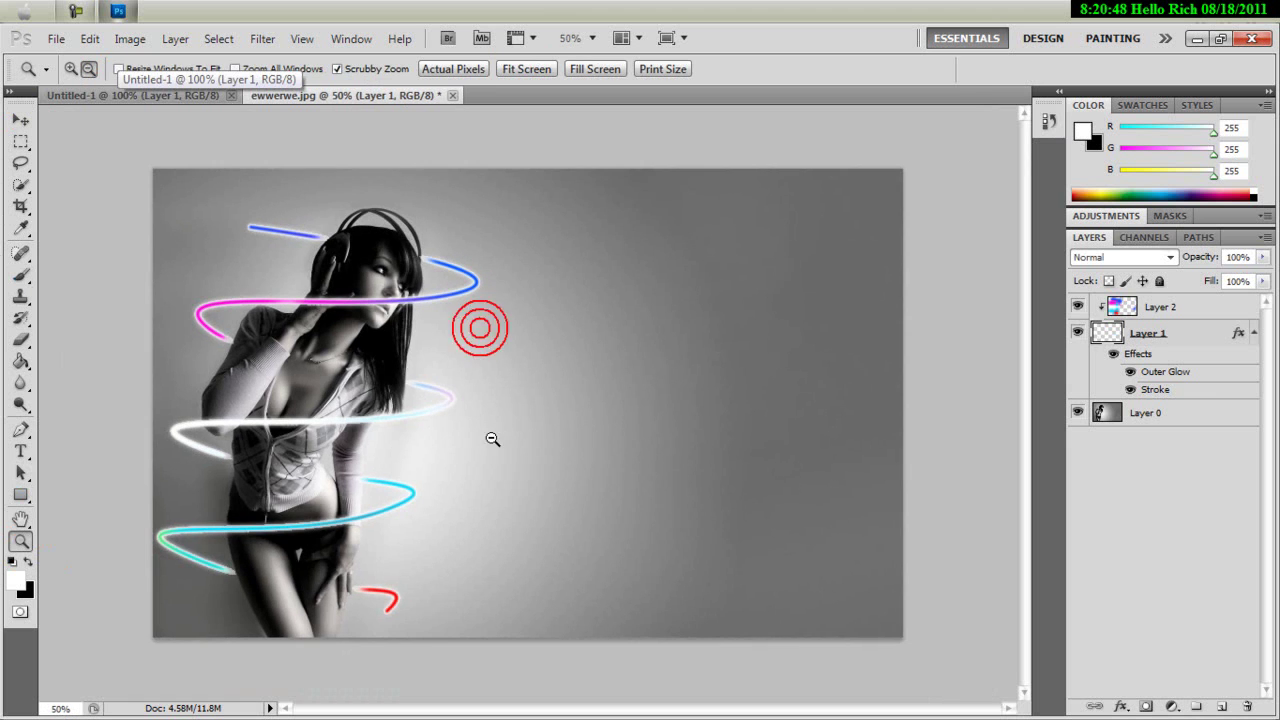
Step: Close the blank Untitled-1 document and minimize Photoshop
click(20, 120)
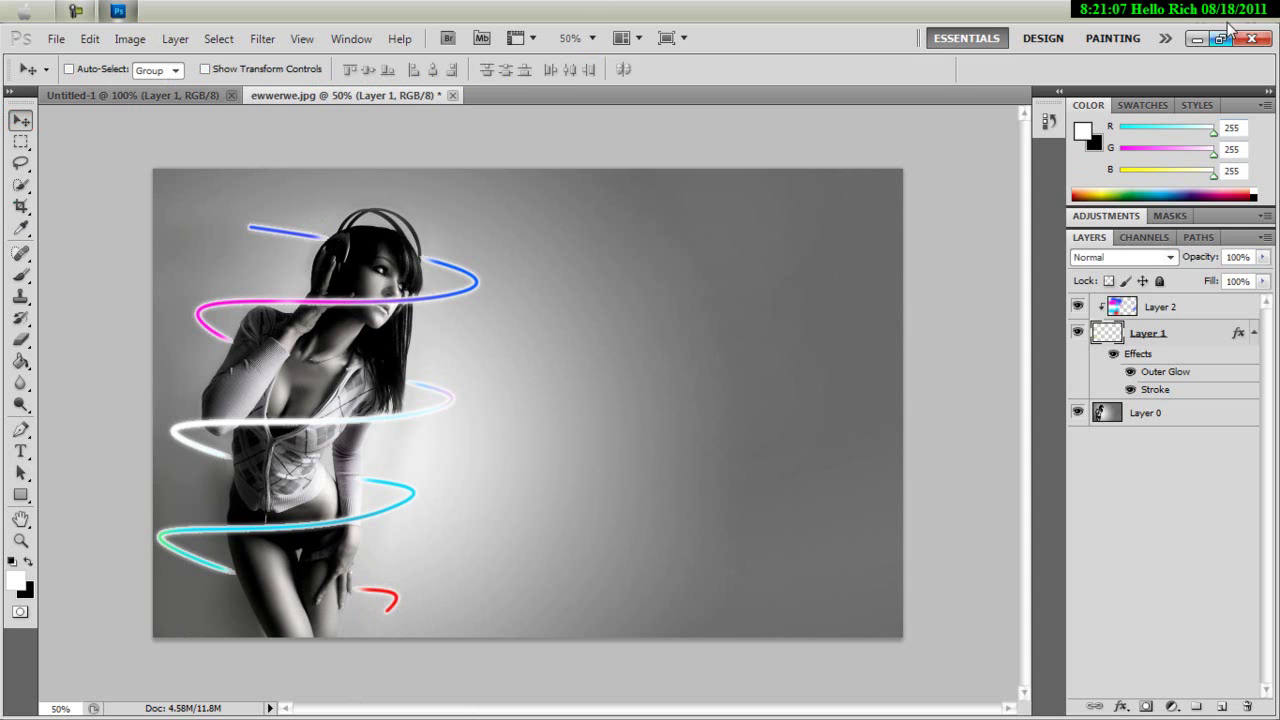
click(177, 97)
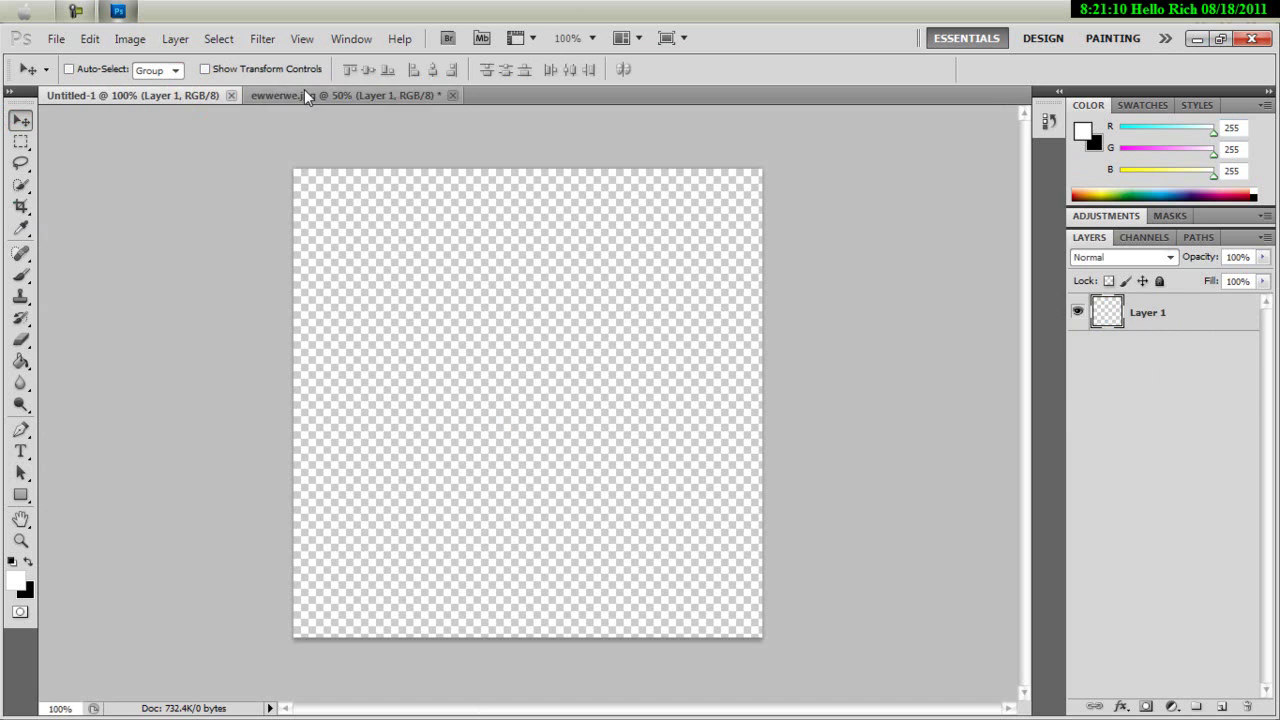
click(229, 96)
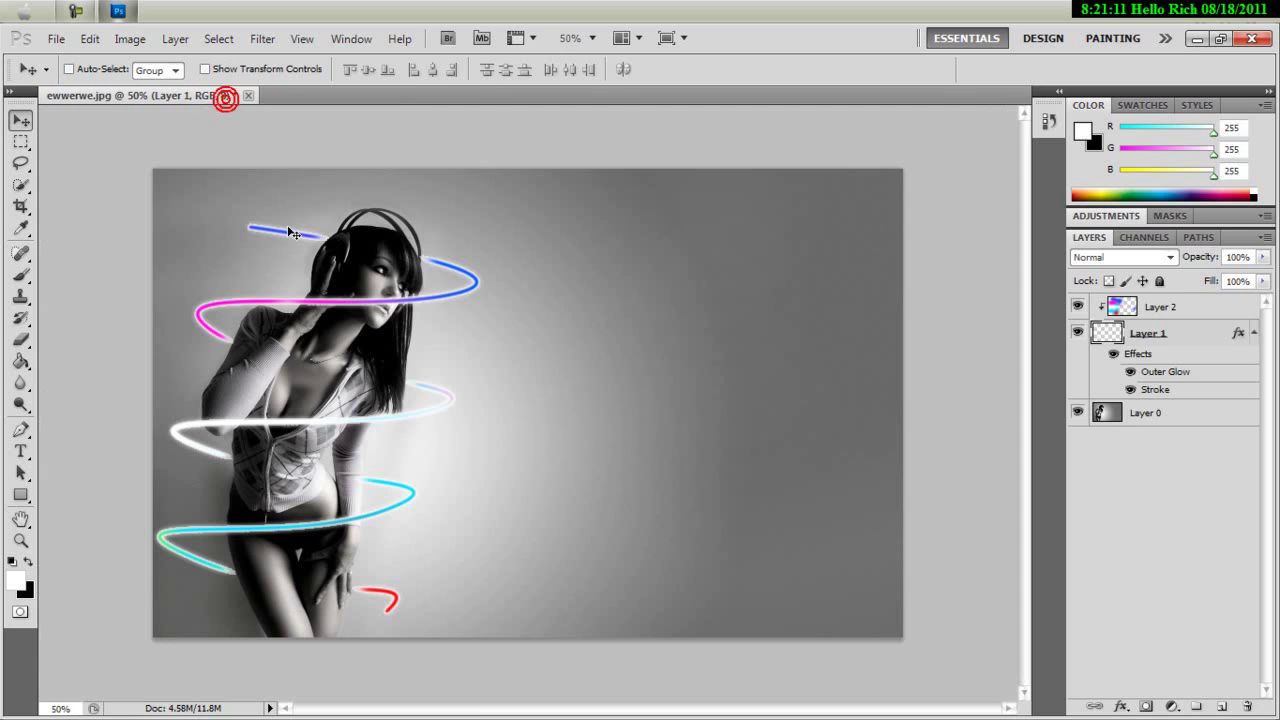
click(1197, 40)
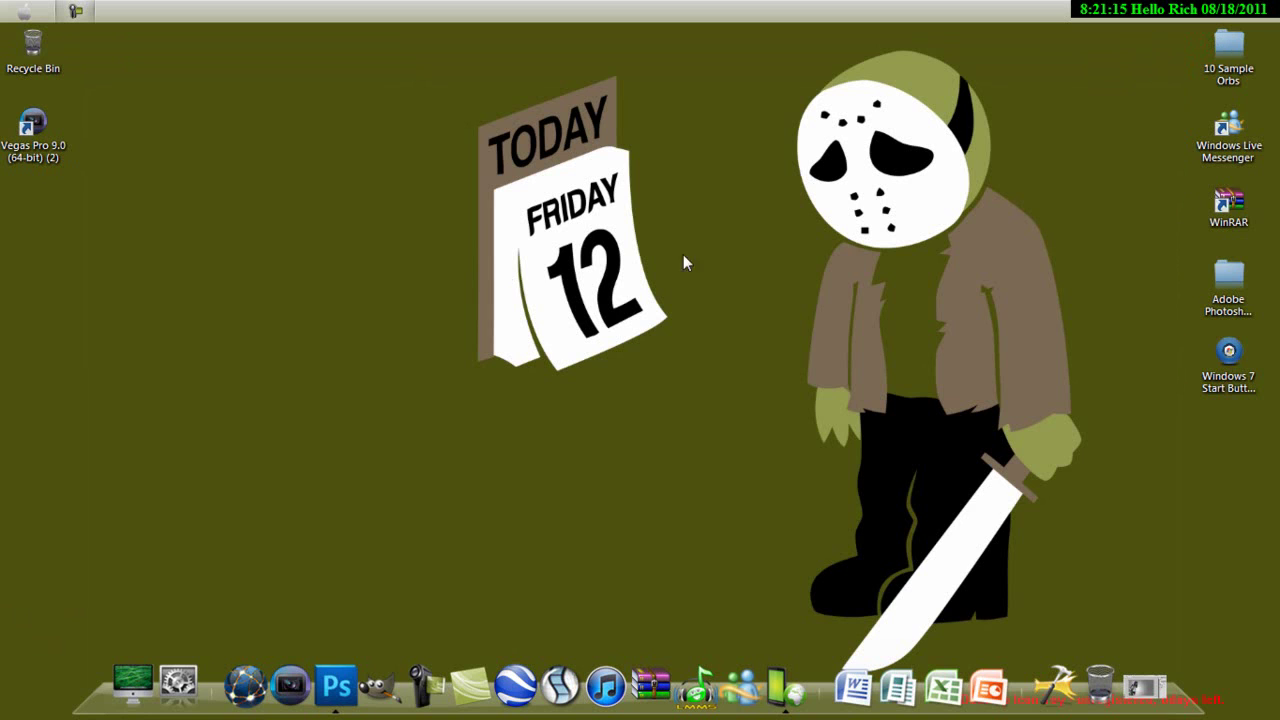